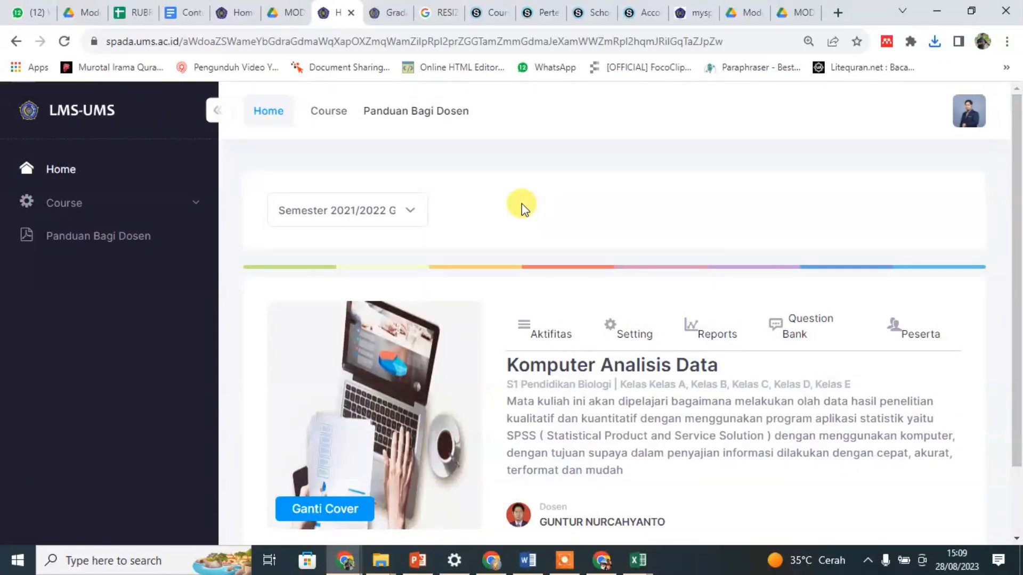
Open the participants list of the Komputer Analisis Data course and examine the students' group assignments.
click(373, 16)
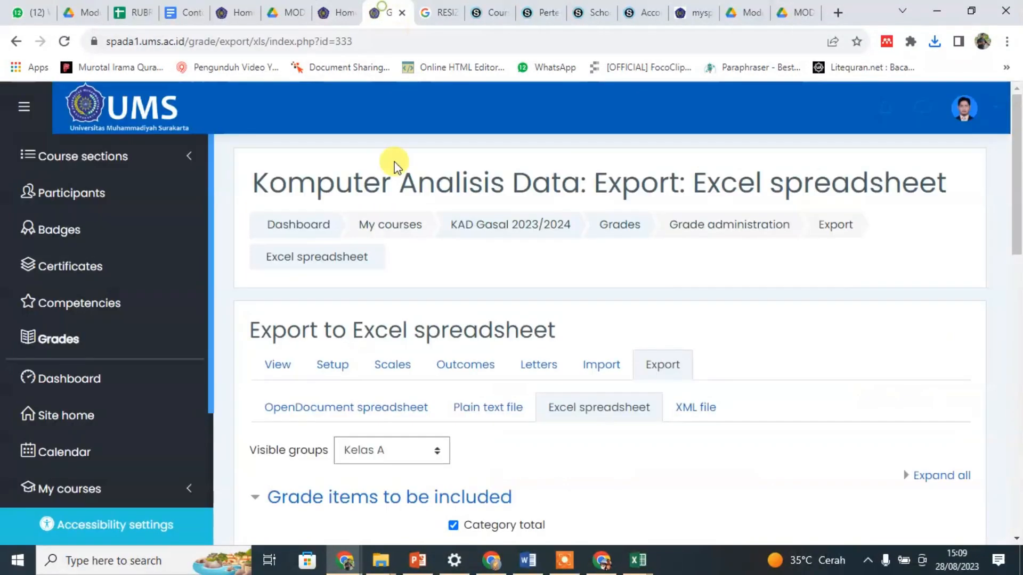
click(99, 194)
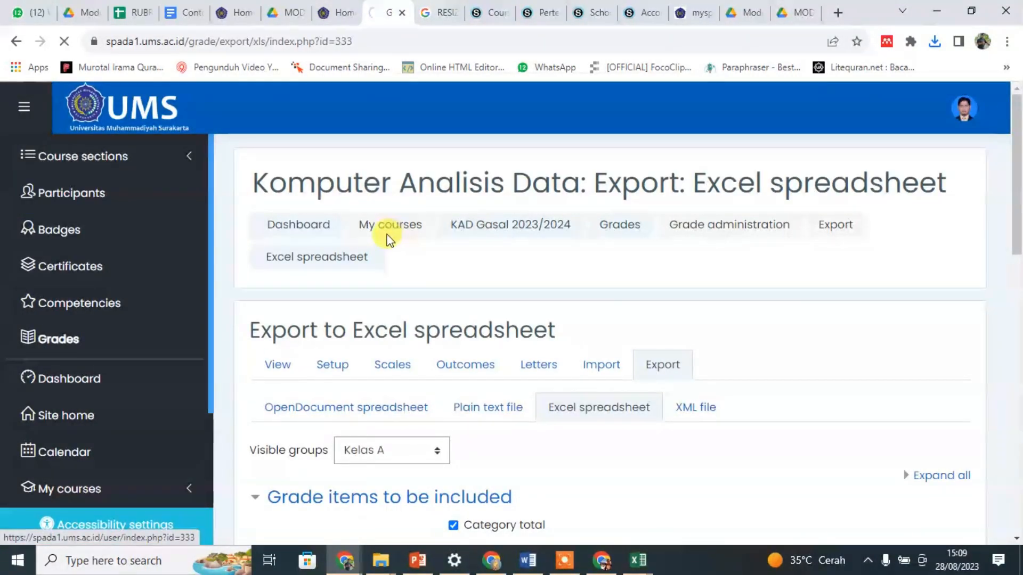
scroll(586, 407, down, 5)
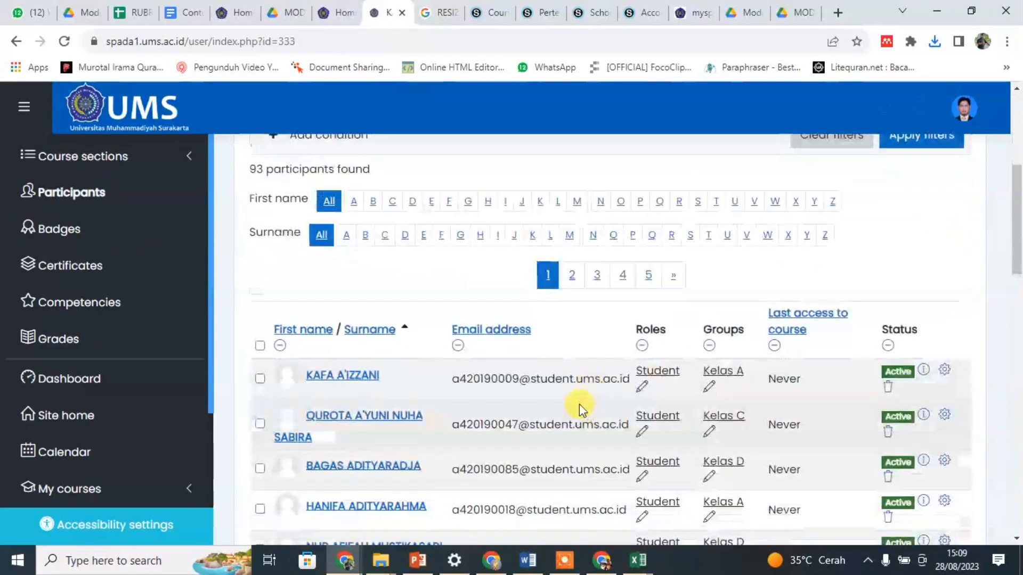
scroll(579, 403, down, 4)
scroll(650, 326, up, 4)
scroll(749, 357, down, 5)
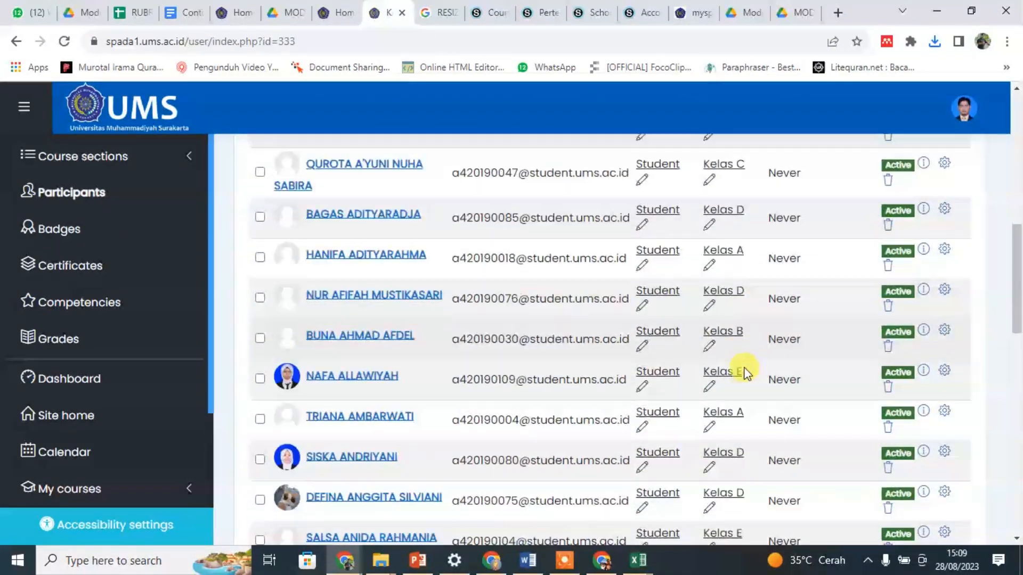
scroll(746, 371, down, 1)
scroll(743, 362, down, 5)
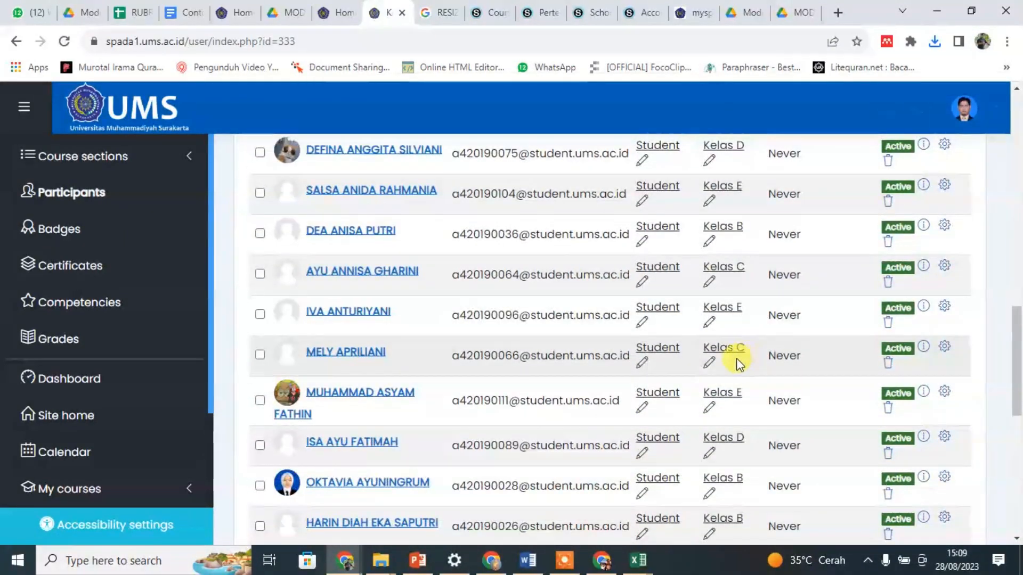
scroll(736, 358, up, 11)
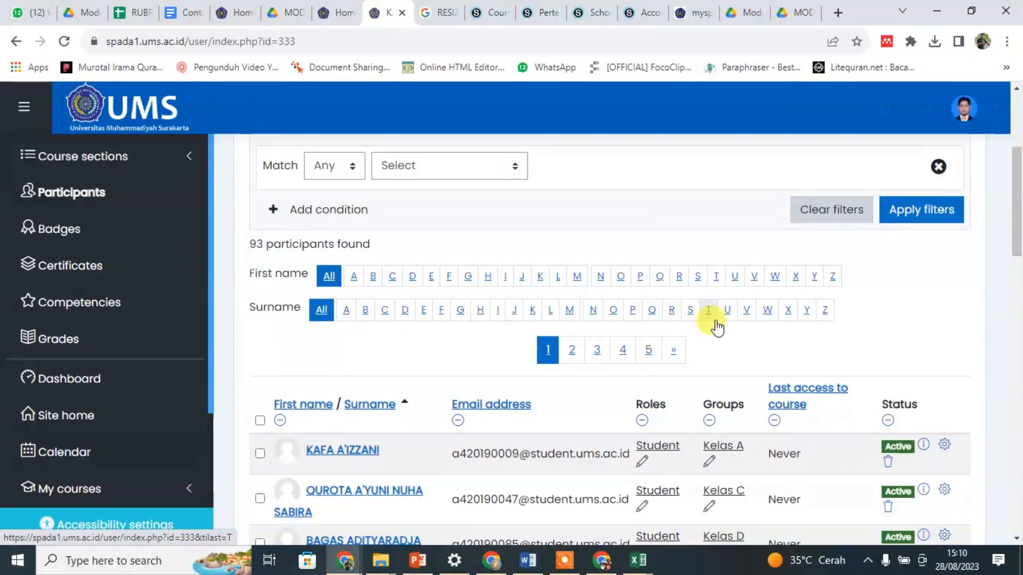
scroll(879, 255, up, 4)
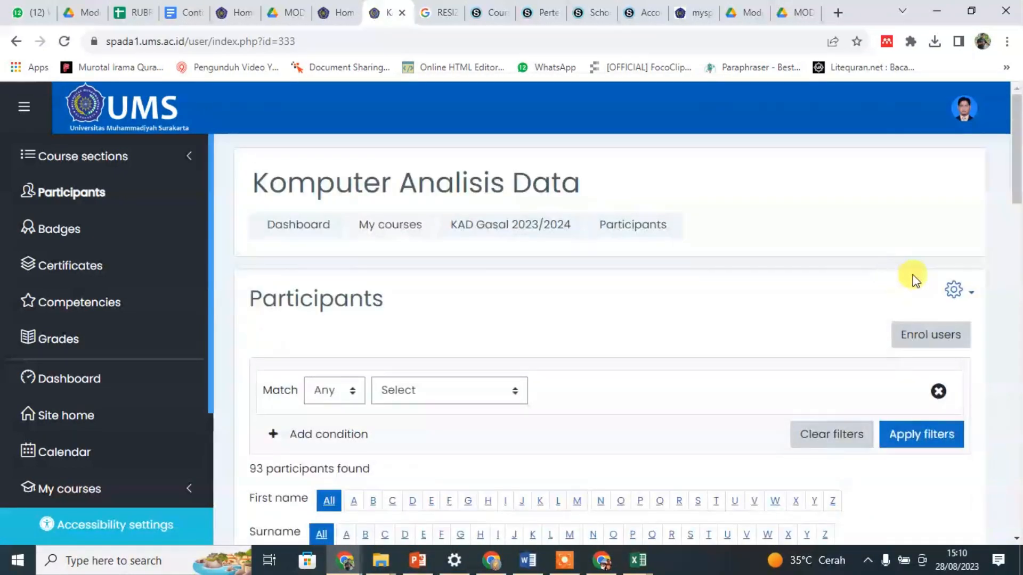
click(961, 290)
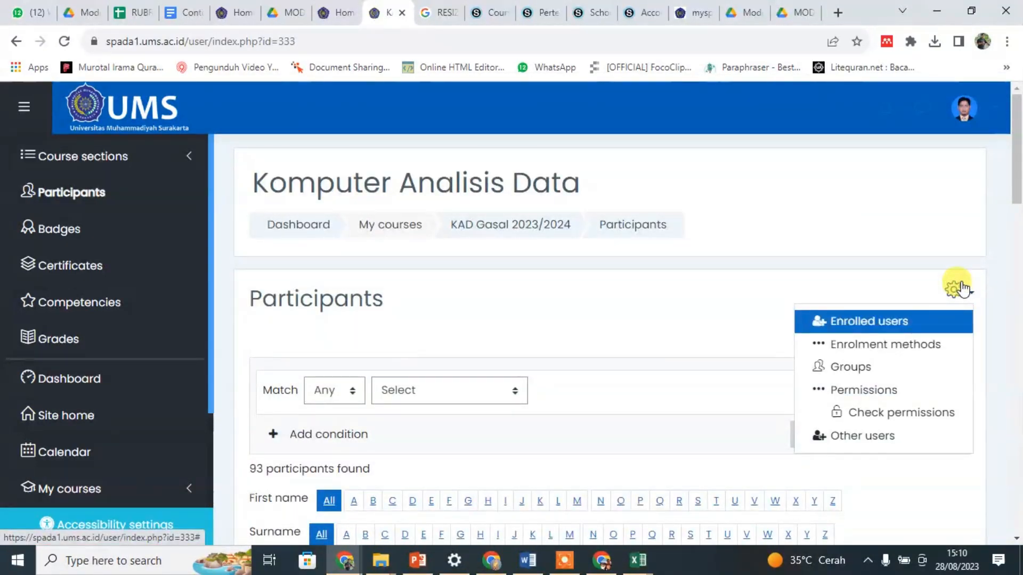
click(986, 219)
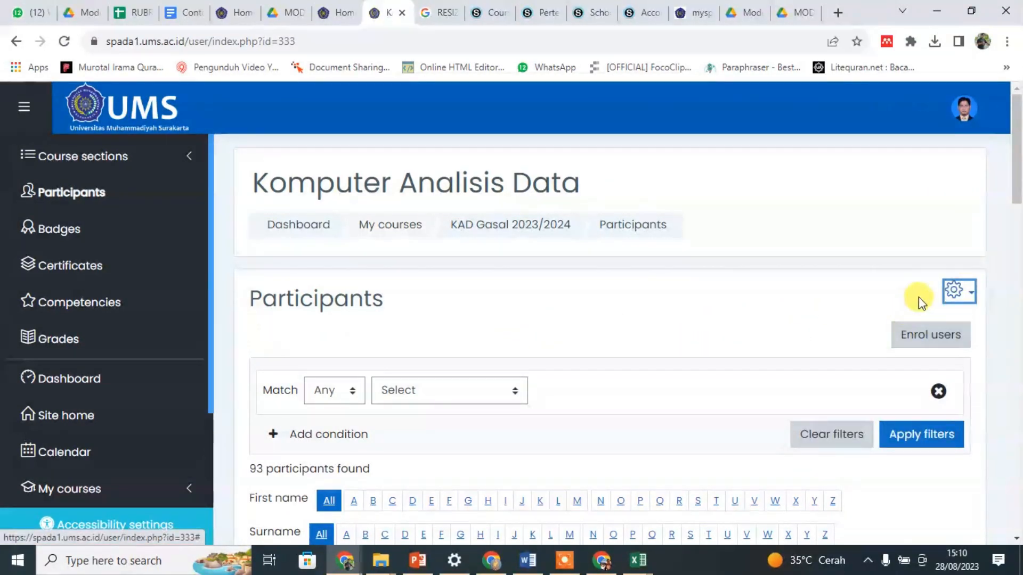
scroll(689, 342, down, 7)
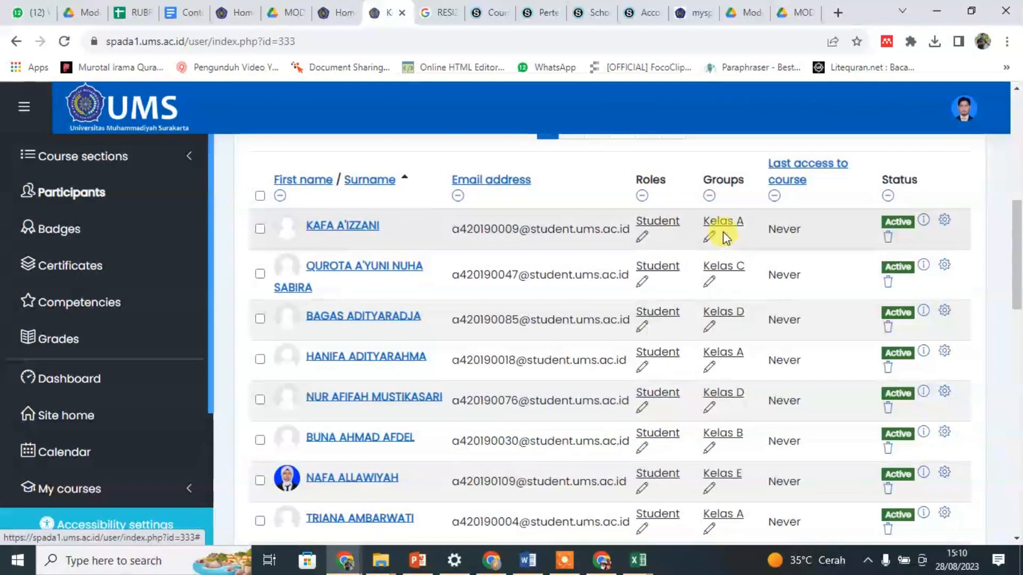
scroll(836, 333, up, 8)
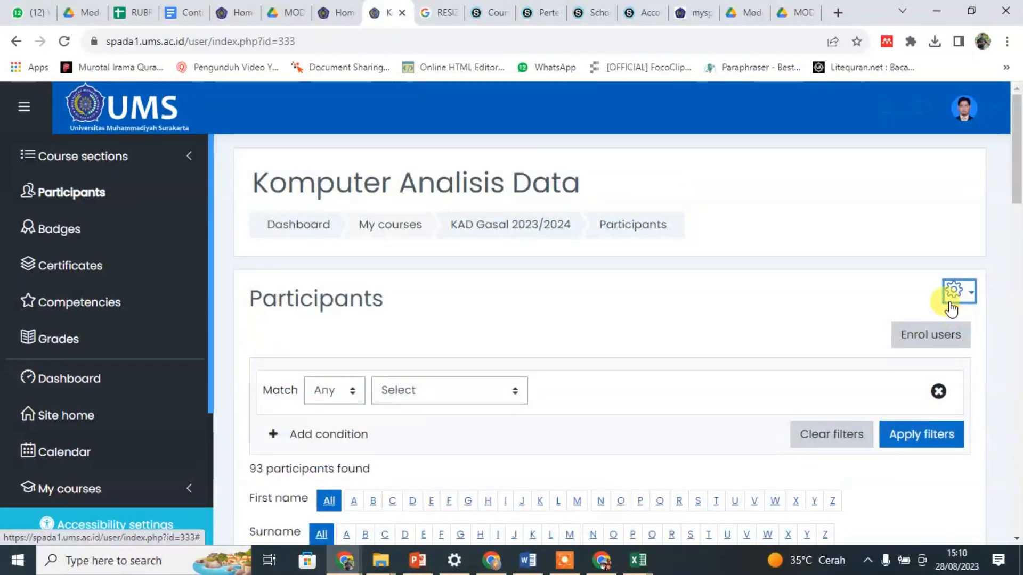
Open the course's Groups management page from the participants page.
click(961, 298)
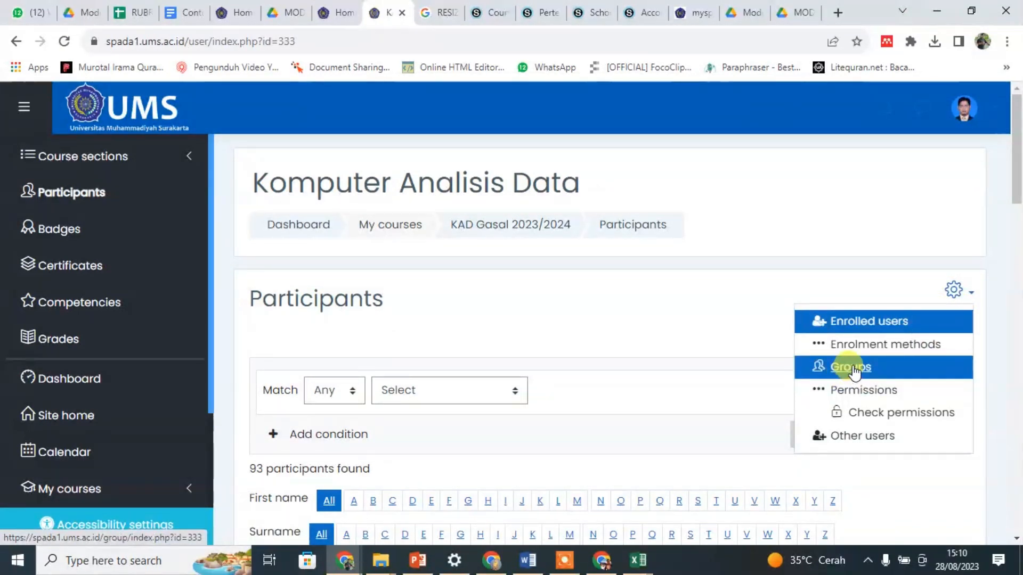
click(102, 198)
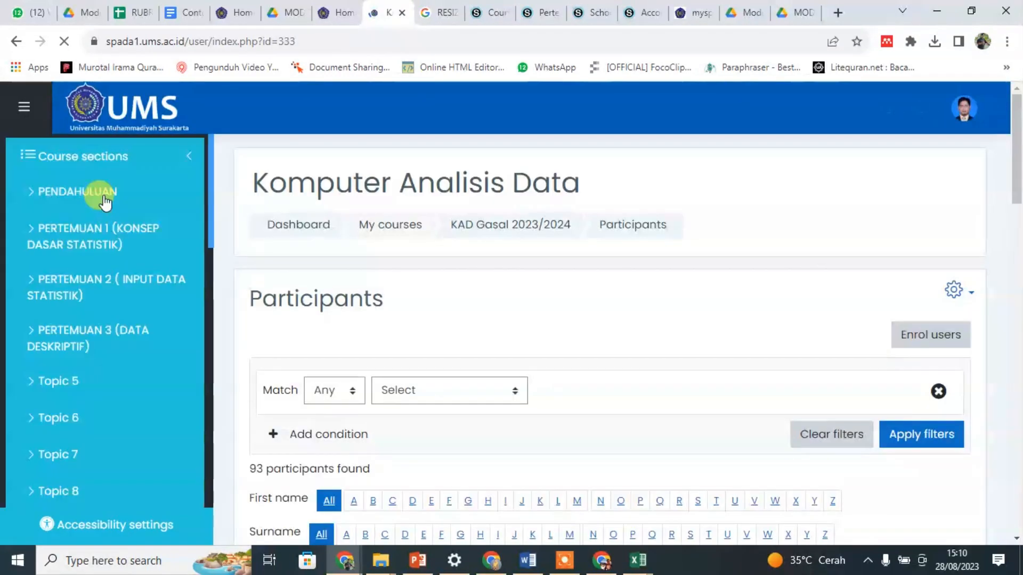
click(951, 302)
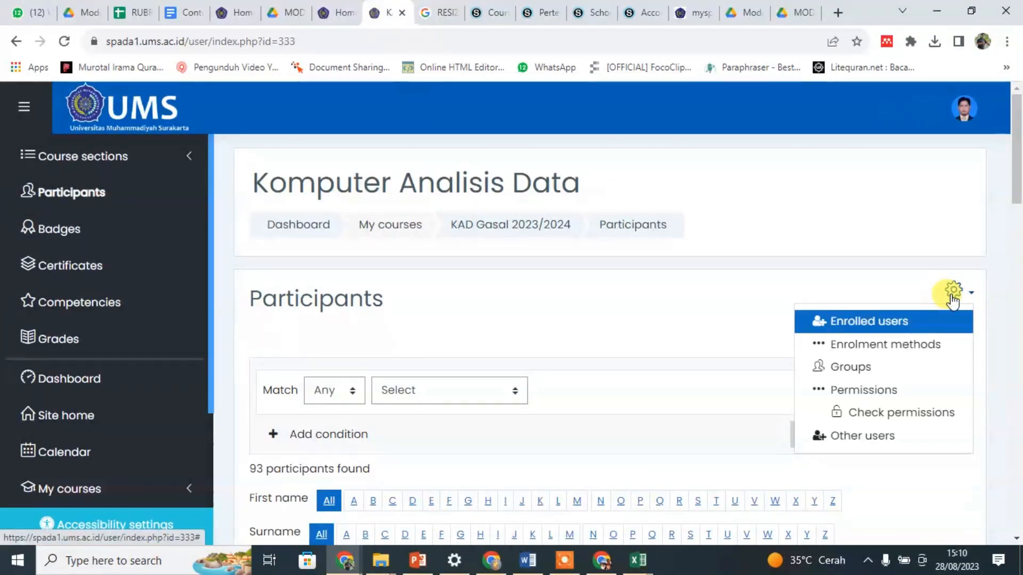
click(849, 368)
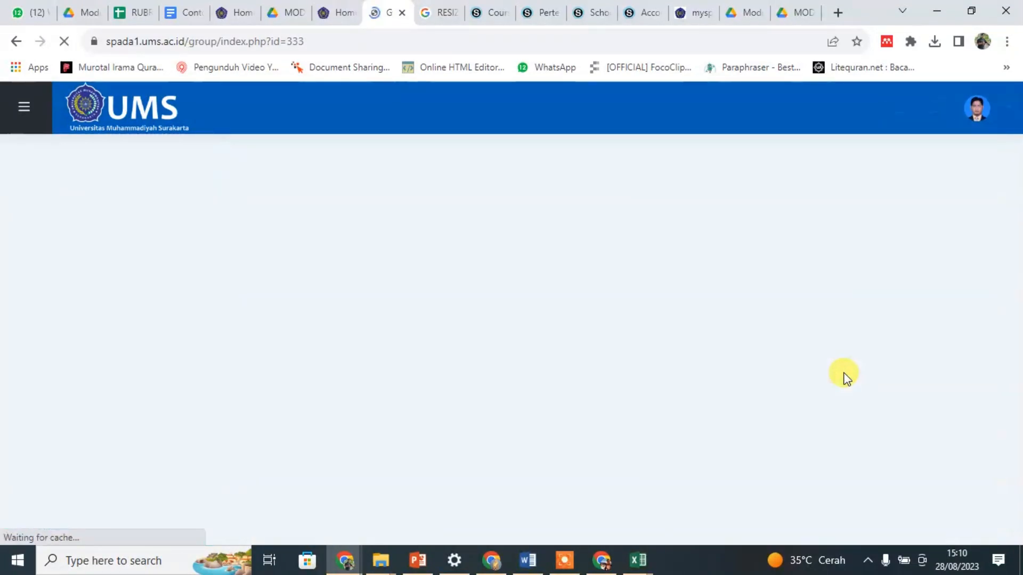
scroll(552, 313, down, 3)
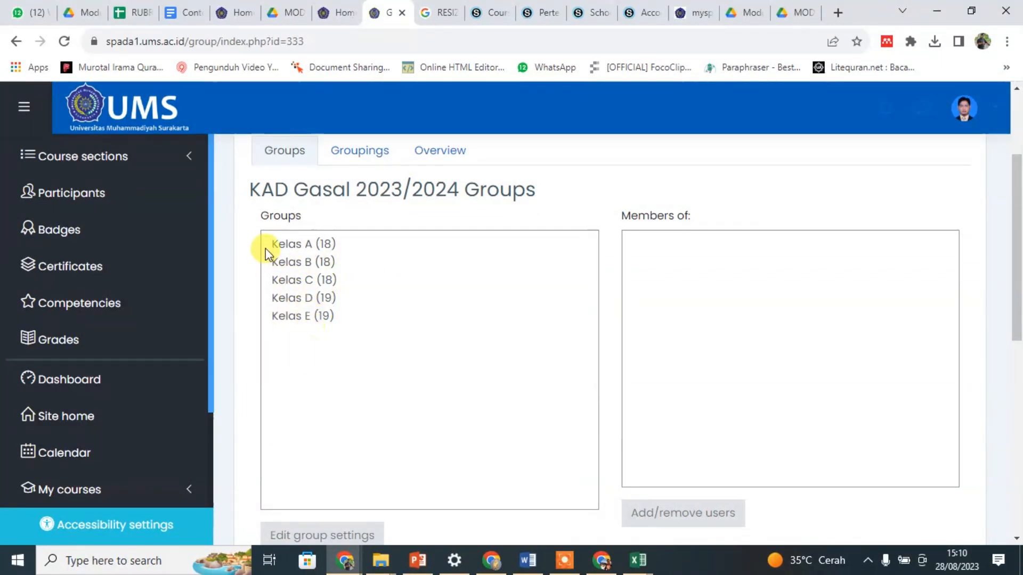
View the members of each class group from Kelas A to Kelas E, ending back on Kelas A.
click(280, 244)
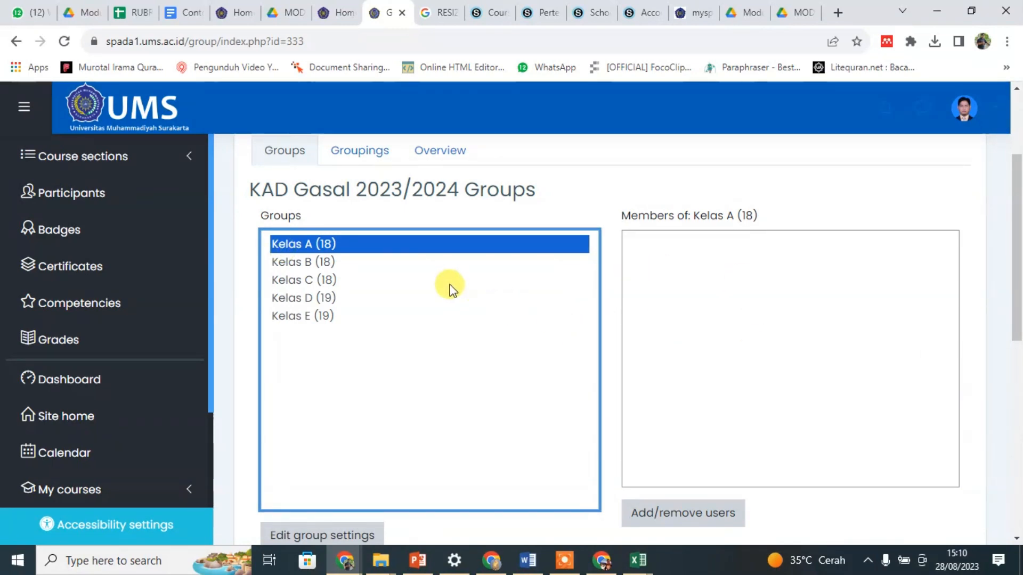
scroll(421, 319, down, 3)
scroll(424, 322, up, 3)
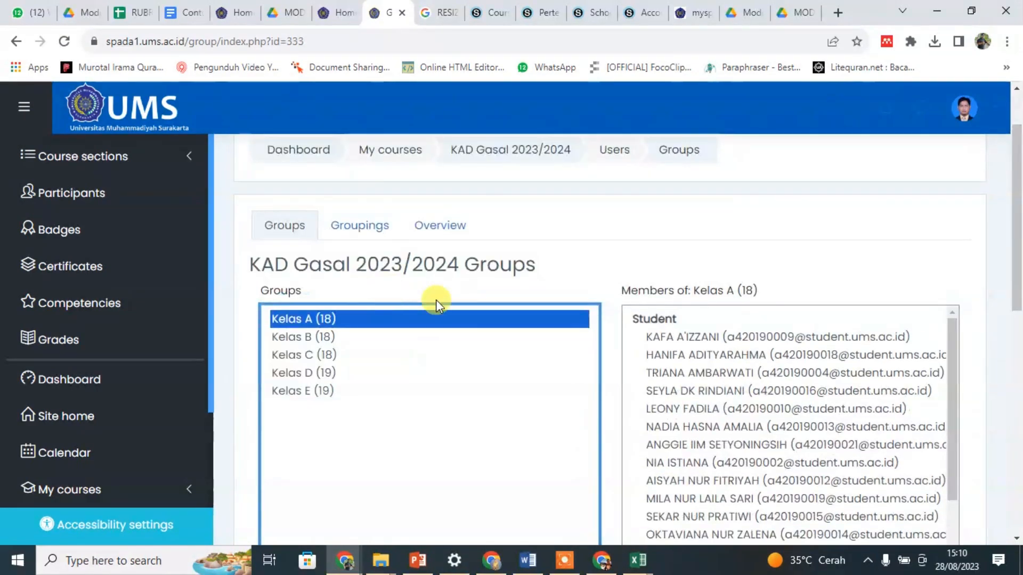
click(305, 335)
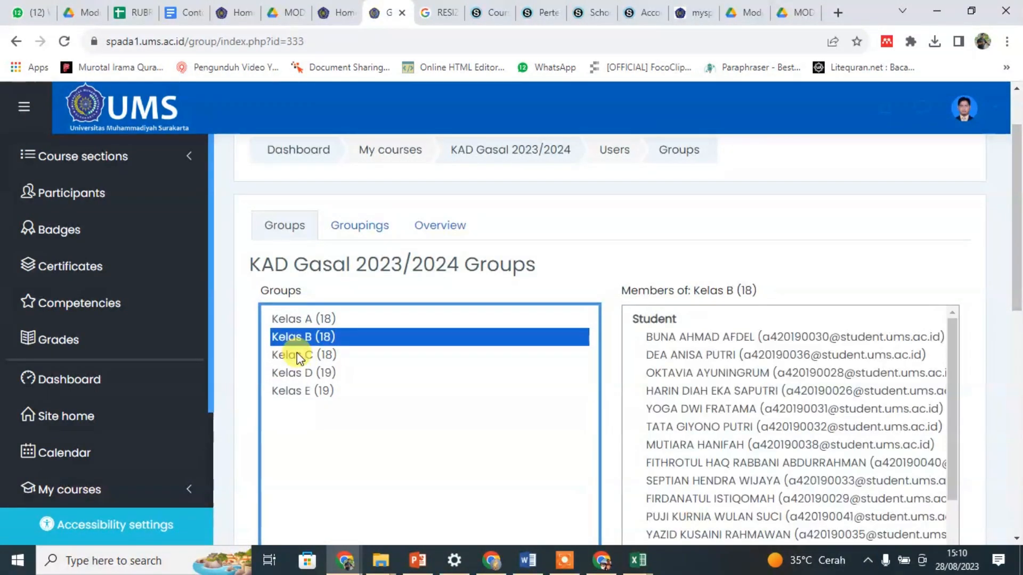
click(296, 353)
click(294, 373)
click(296, 390)
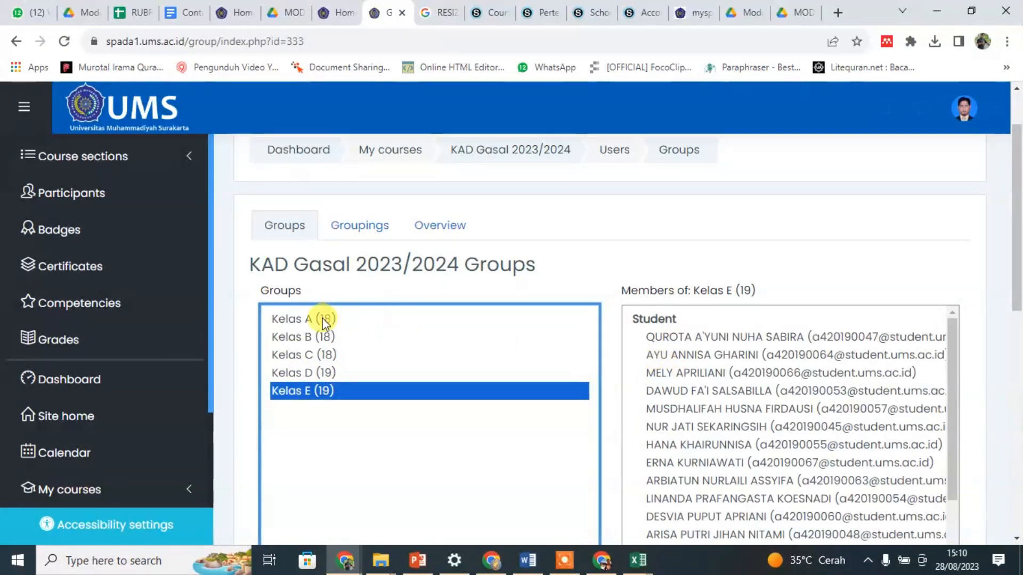
click(307, 320)
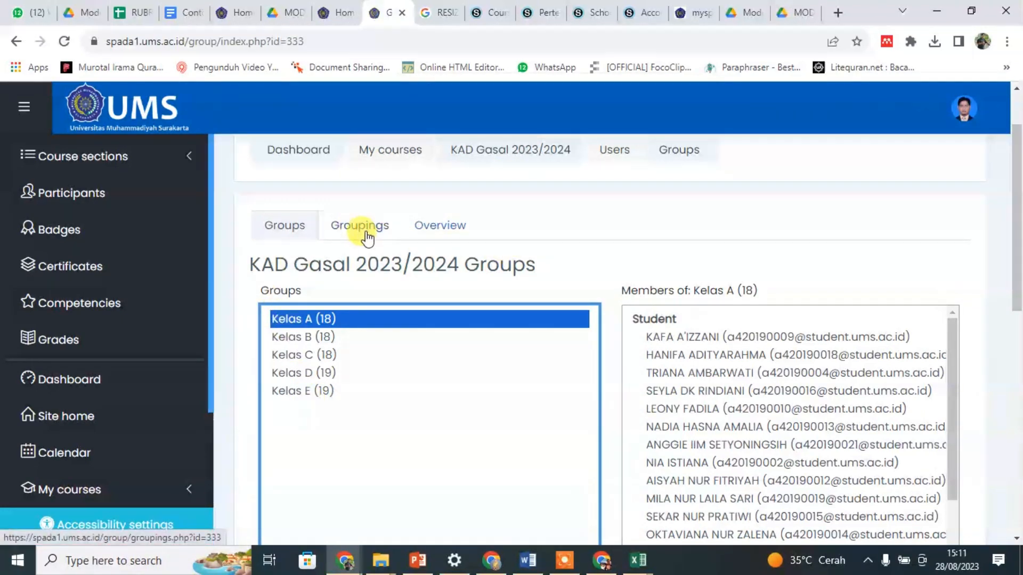
Delete the existing groupings Kelas D dan E, Kelas C, and Kelas A dan B from the course.
click(345, 230)
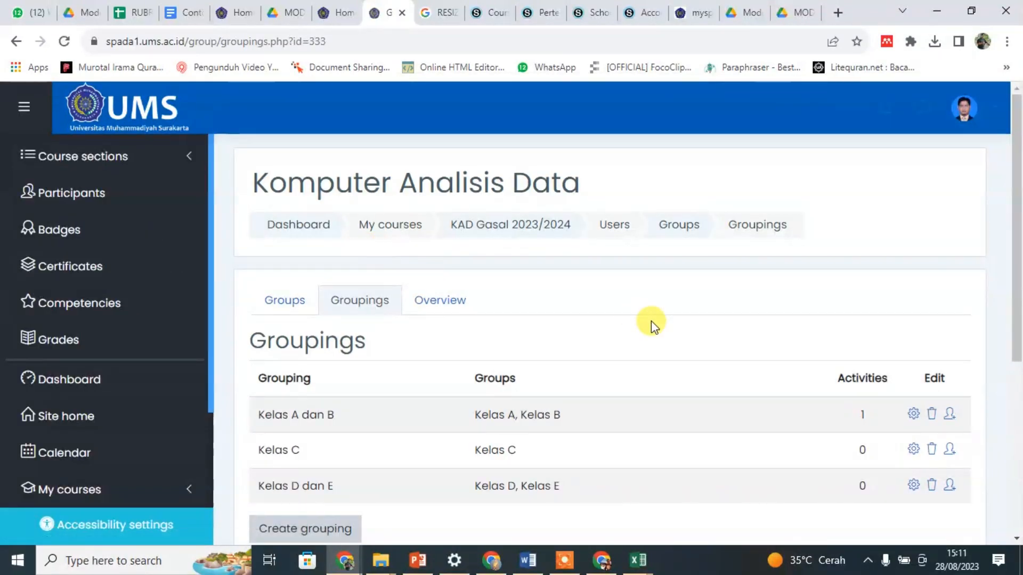
scroll(539, 290, down, 1)
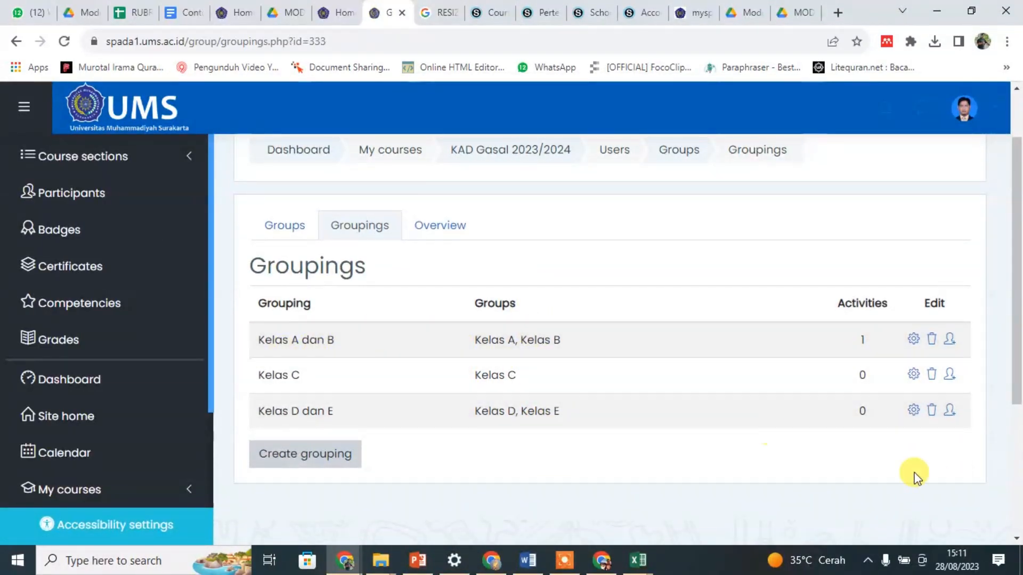
click(932, 412)
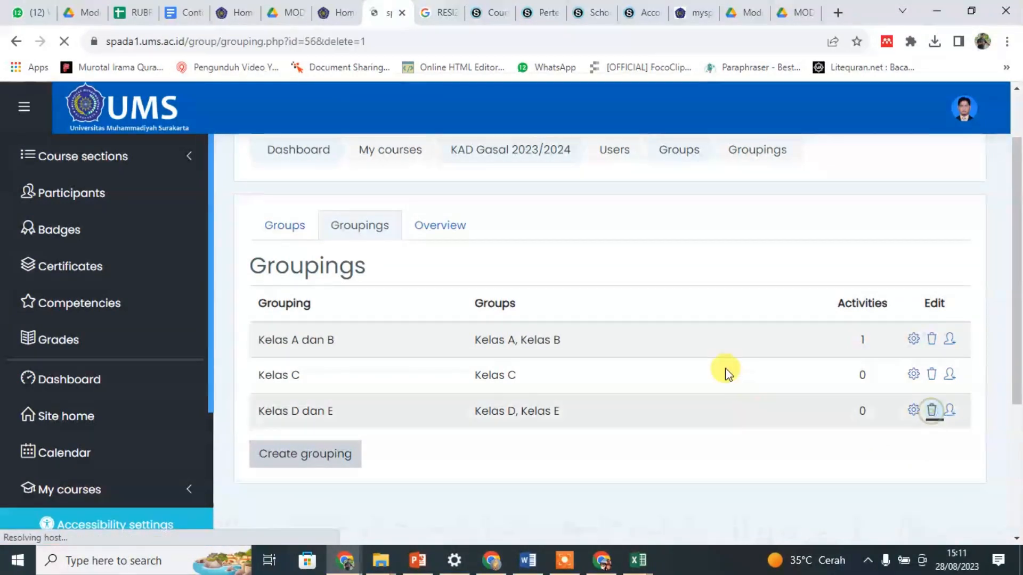
click(717, 480)
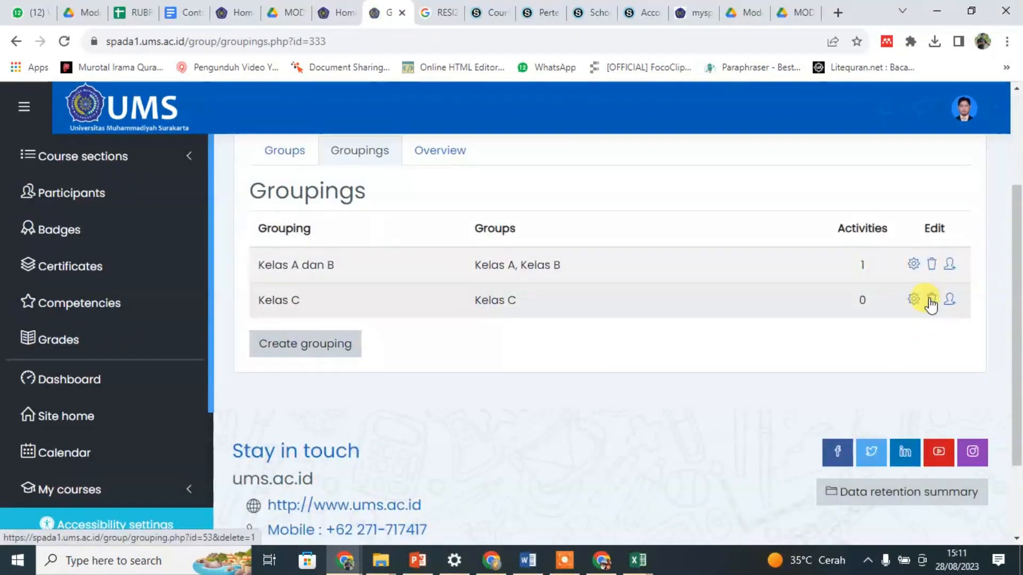
click(930, 303)
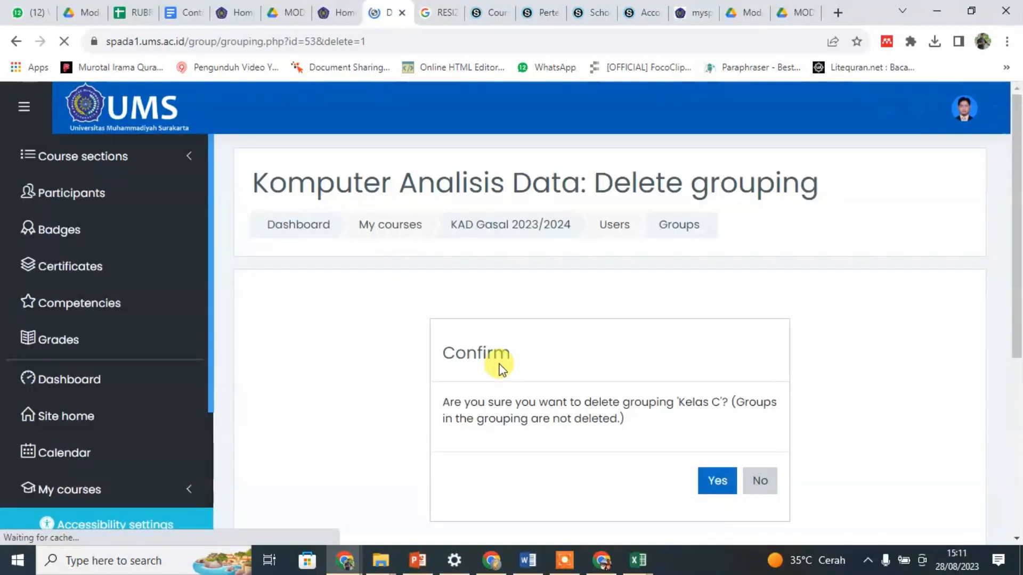
click(716, 481)
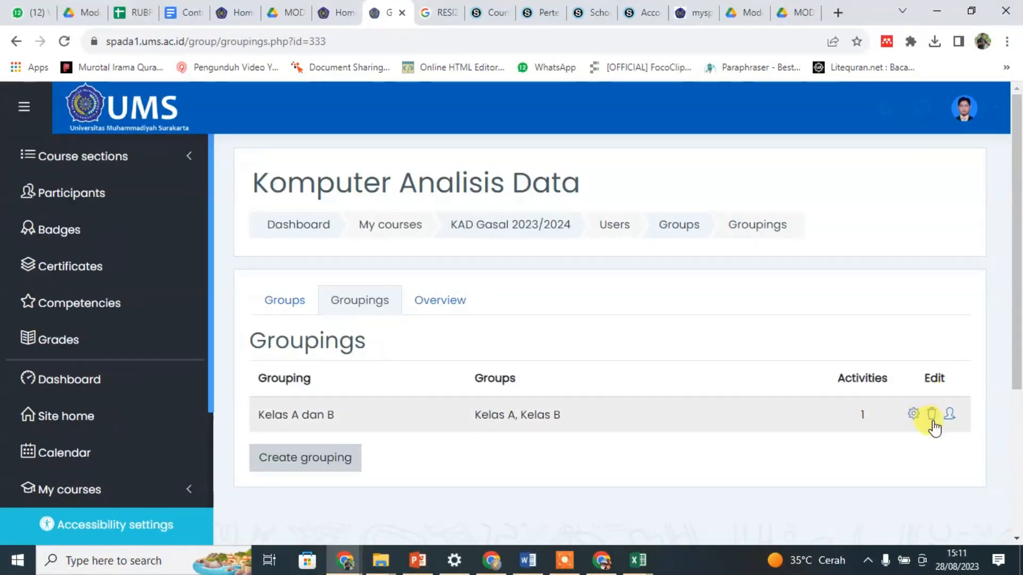
click(930, 414)
click(716, 480)
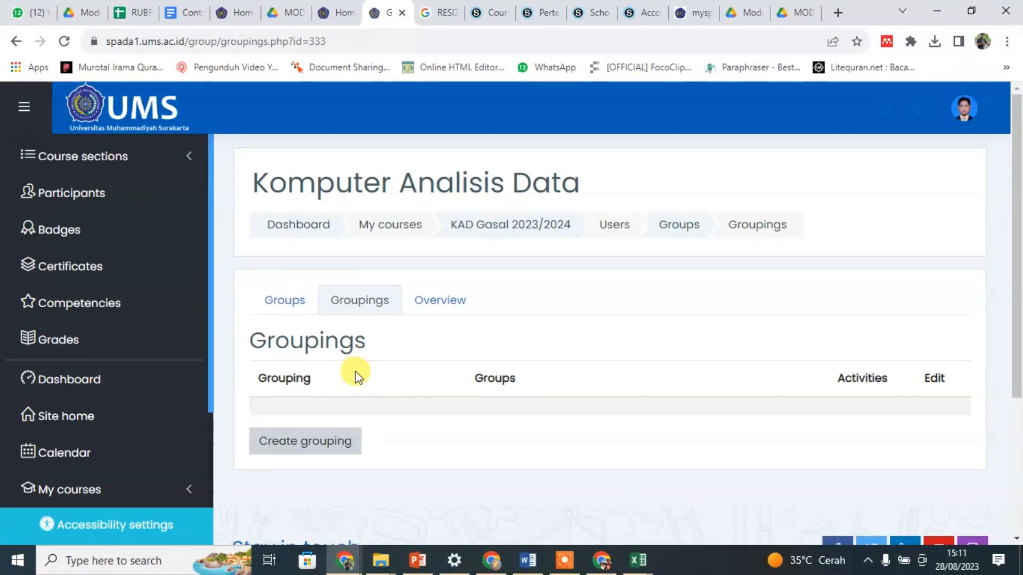
Create and save a new grouping named "kelas A dan B", leaving its ID number and description empty.
click(297, 450)
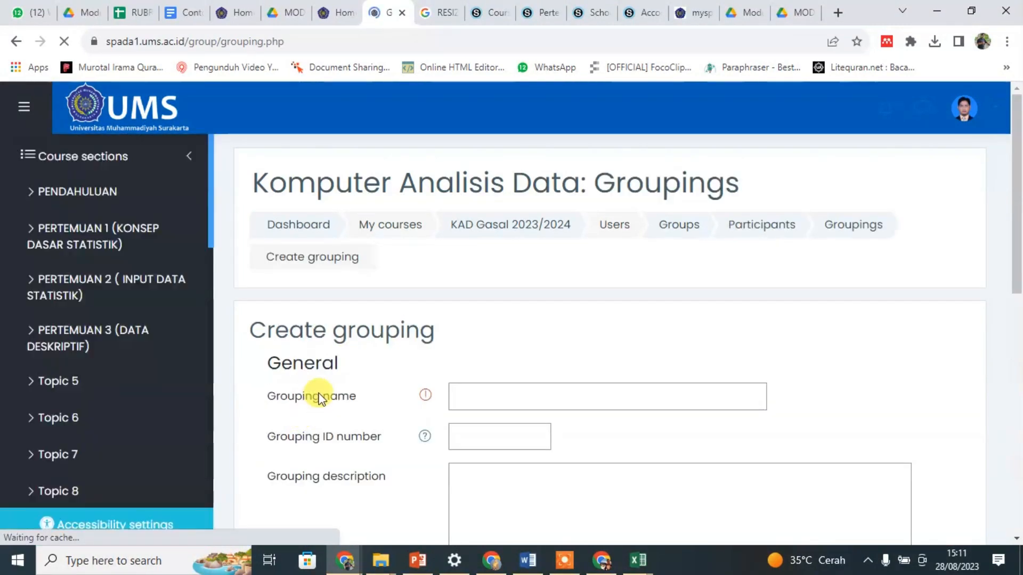
click(524, 392)
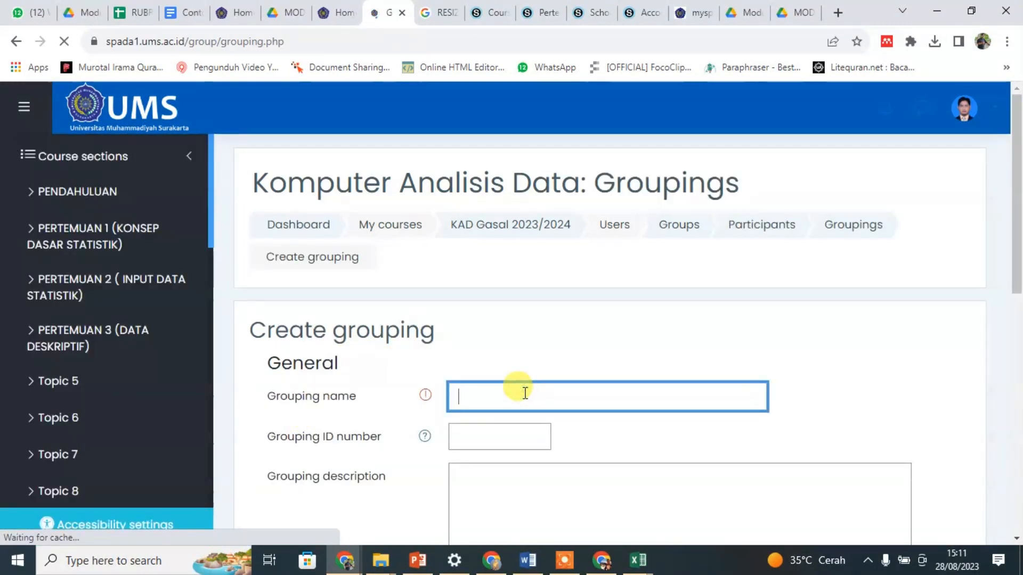
text(kelo)
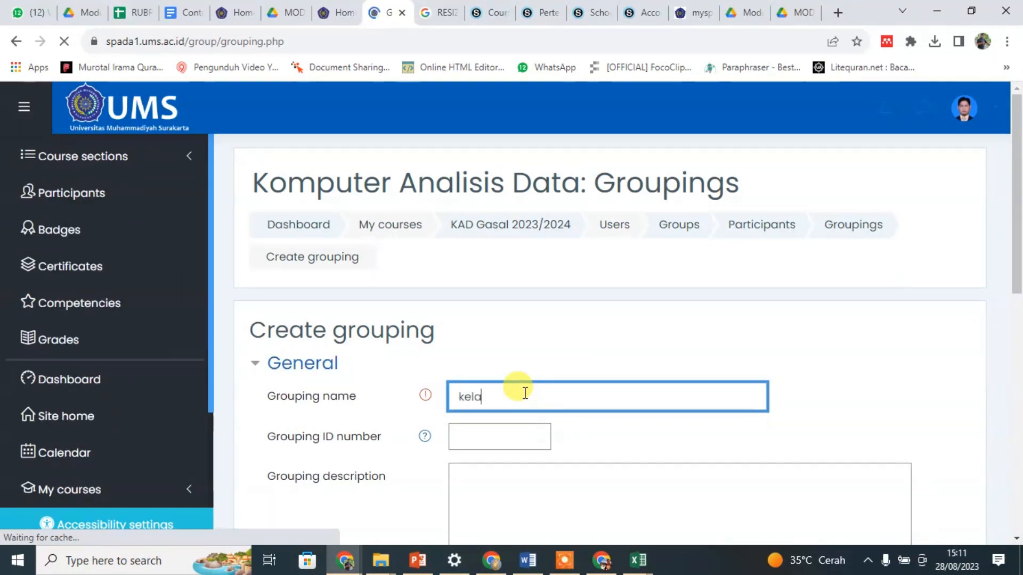
scroll(524, 393, down, 5)
right_click(467, 260)
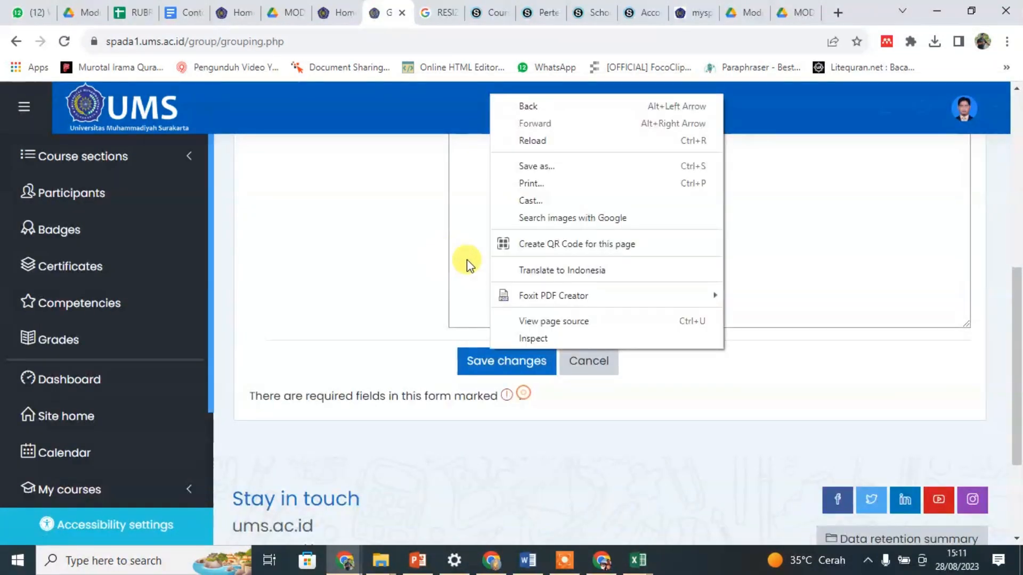
click(931, 315)
scroll(712, 381, up, 5)
click(527, 395)
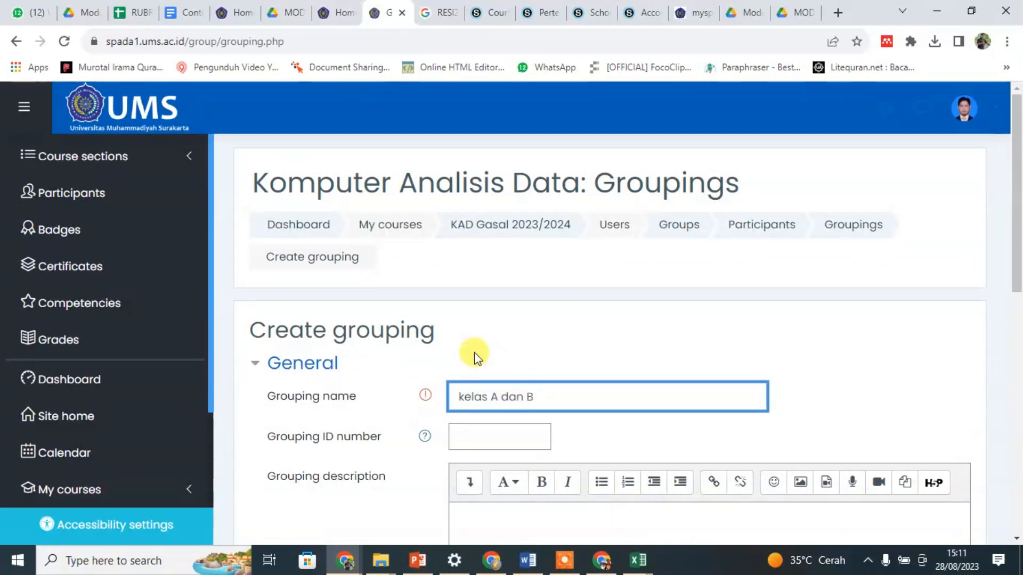
scroll(479, 383, down, 3)
scroll(426, 235, down, 1)
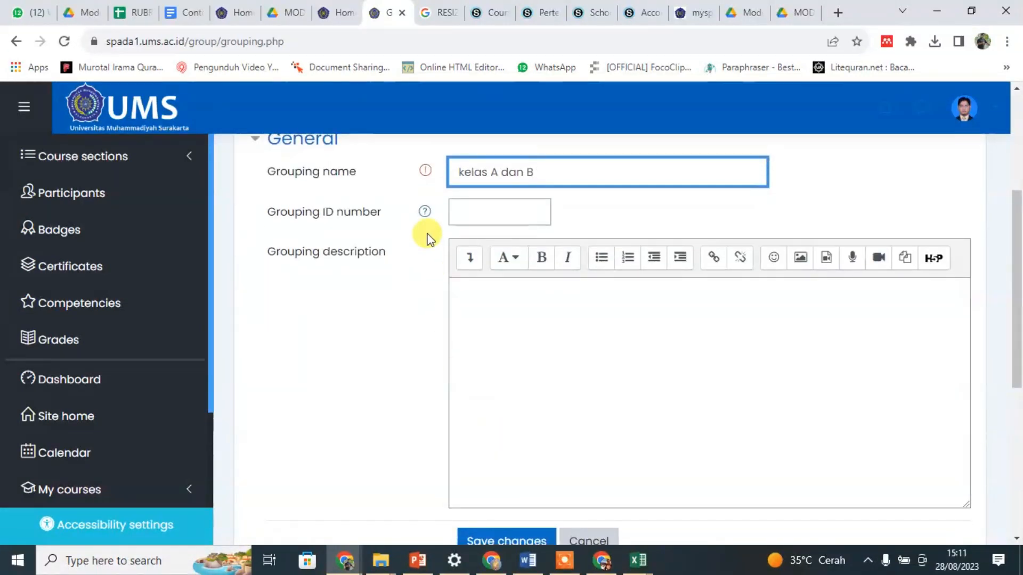
scroll(511, 270, down, 4)
click(499, 324)
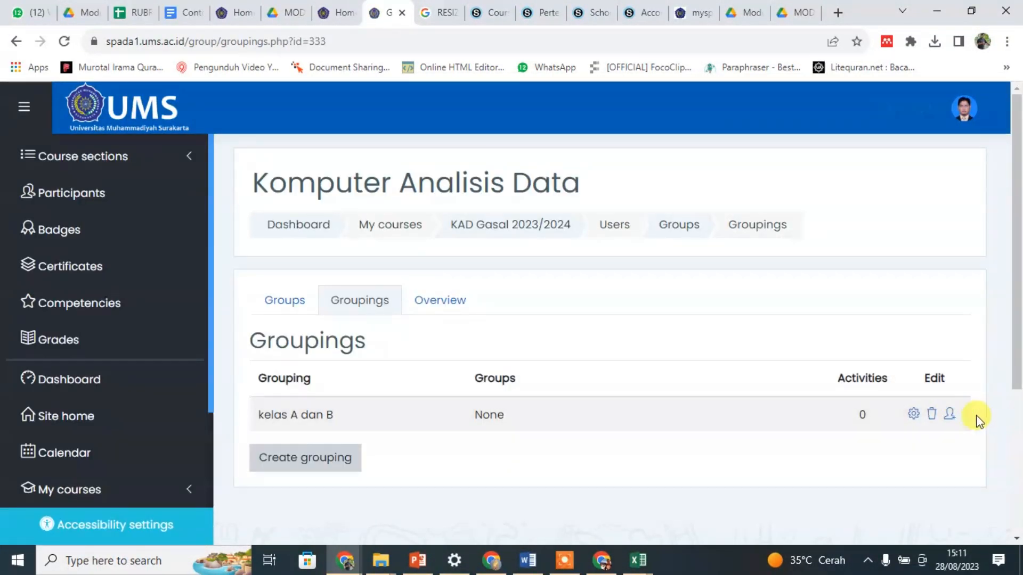
Rename the grouping "kelas A dan B" as "kelas A dan B (senin)" and save it.
click(913, 415)
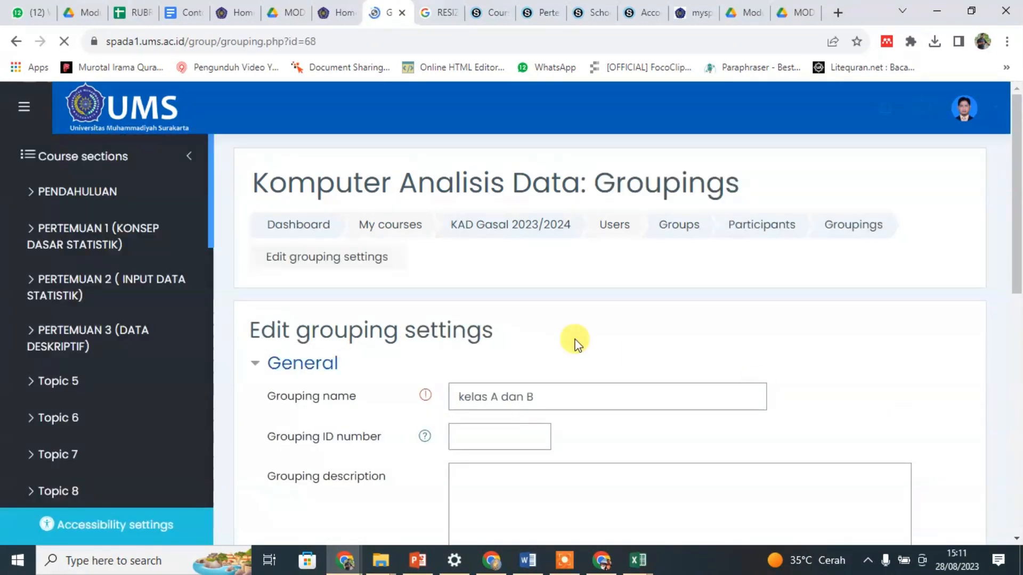
click(601, 393)
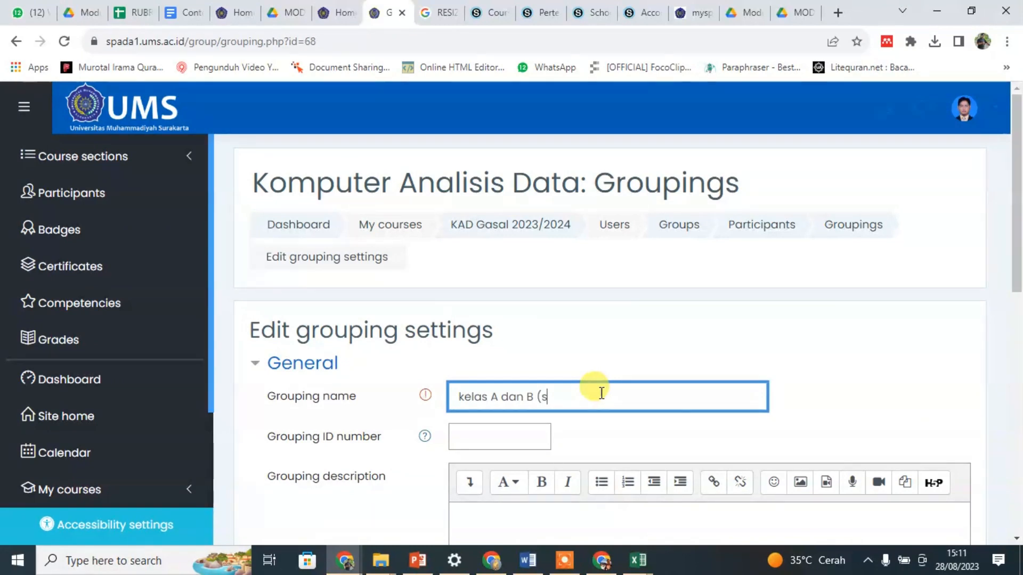
scroll(586, 405, down, 9)
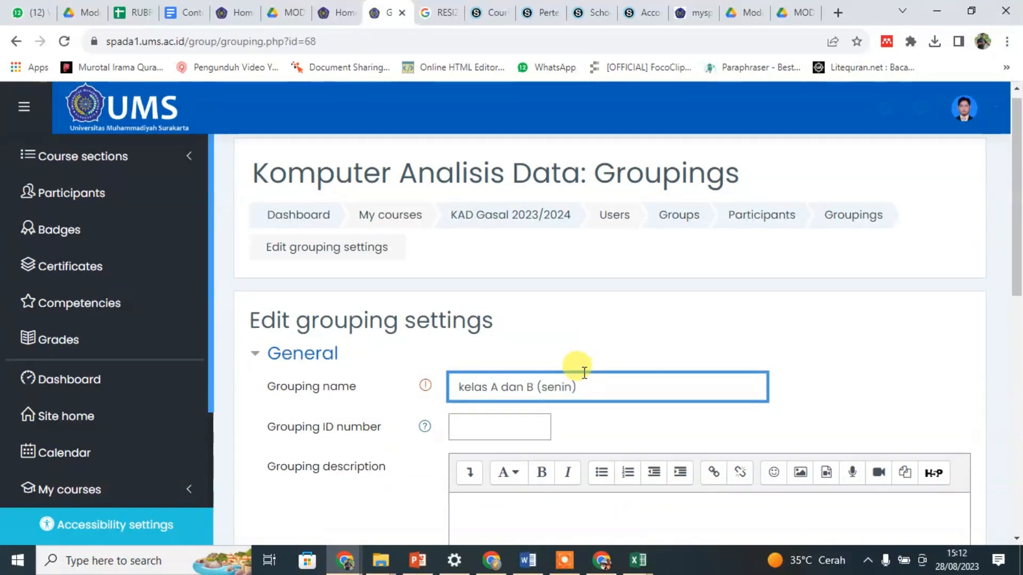
click(494, 320)
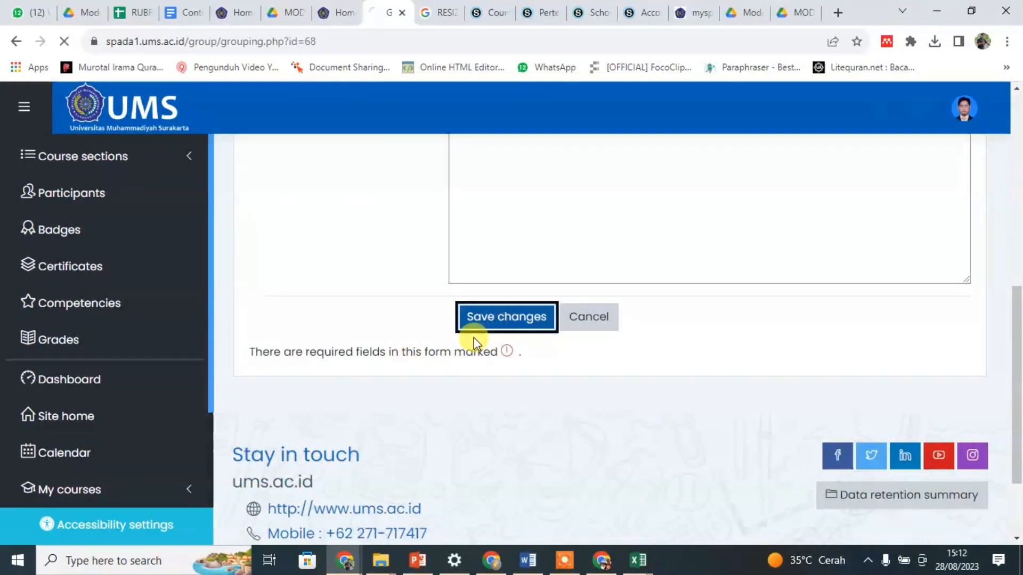
Create and save a second grouping named "kelas C, D dan E (Rabu)", leaving its ID number and description empty.
scroll(590, 355, down, 4)
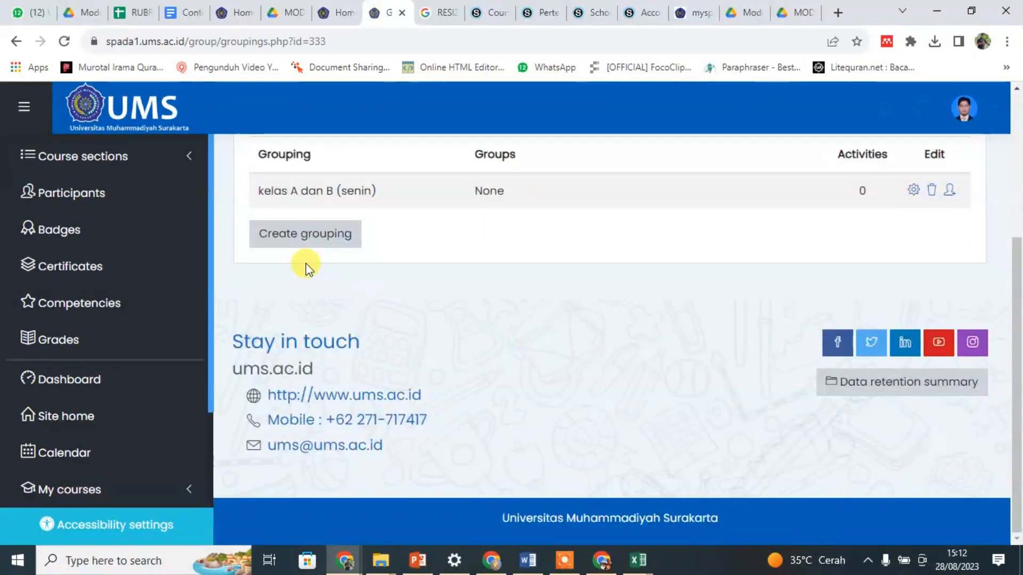
click(307, 235)
click(519, 392)
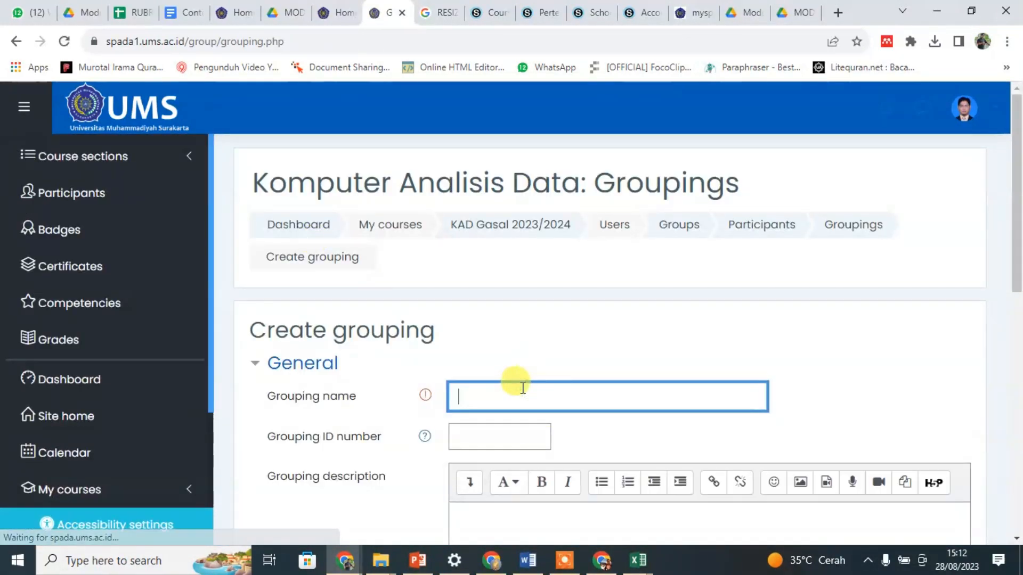
text(kelas C)
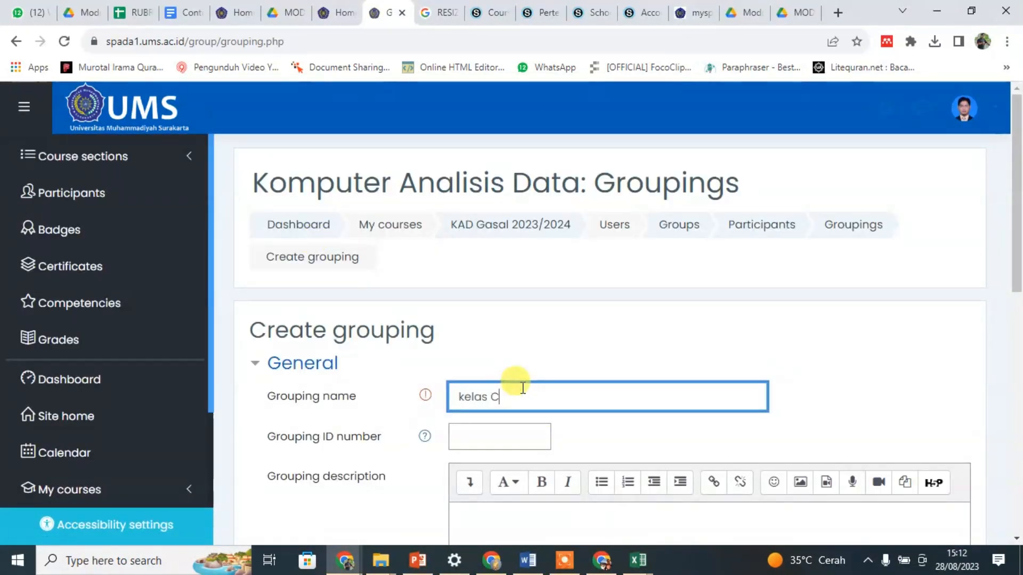
text(, D dan E (Rabu)
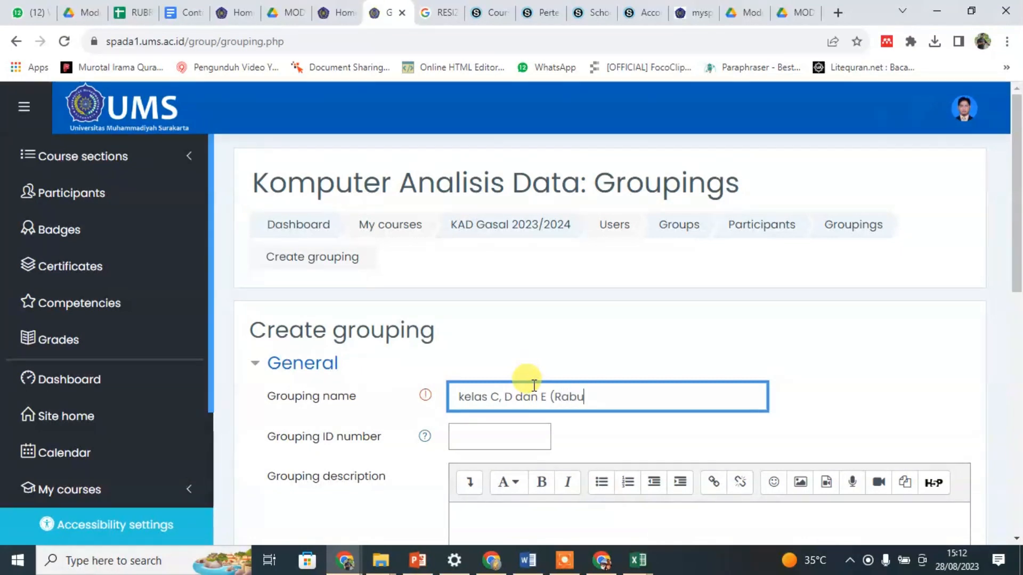
scroll(469, 373, down, 5)
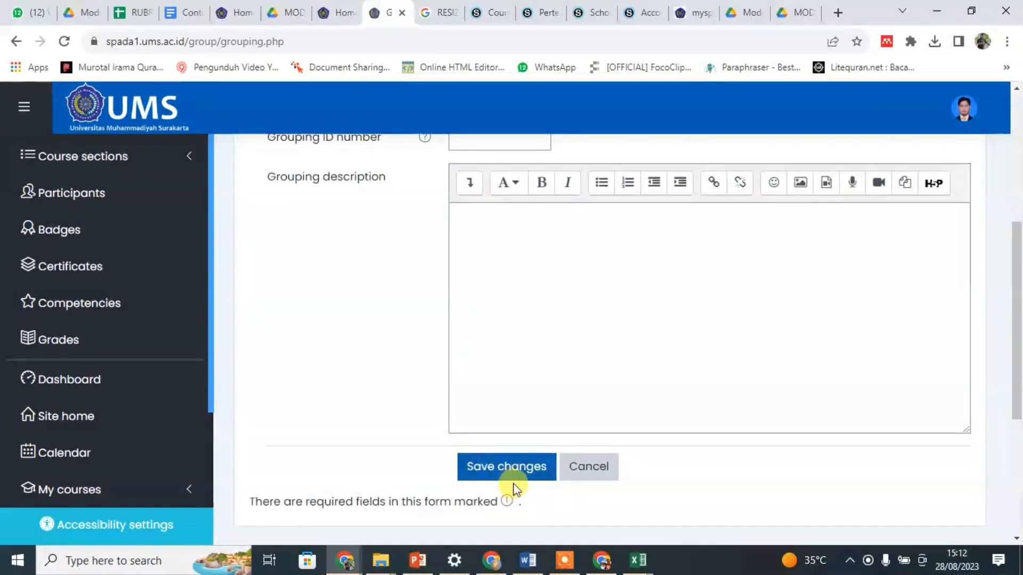
click(513, 467)
Add the groups Kelas A and Kelas B to the grouping "kelas A dan B (senin)" and return to the groupings list.
scroll(602, 409, down, 3)
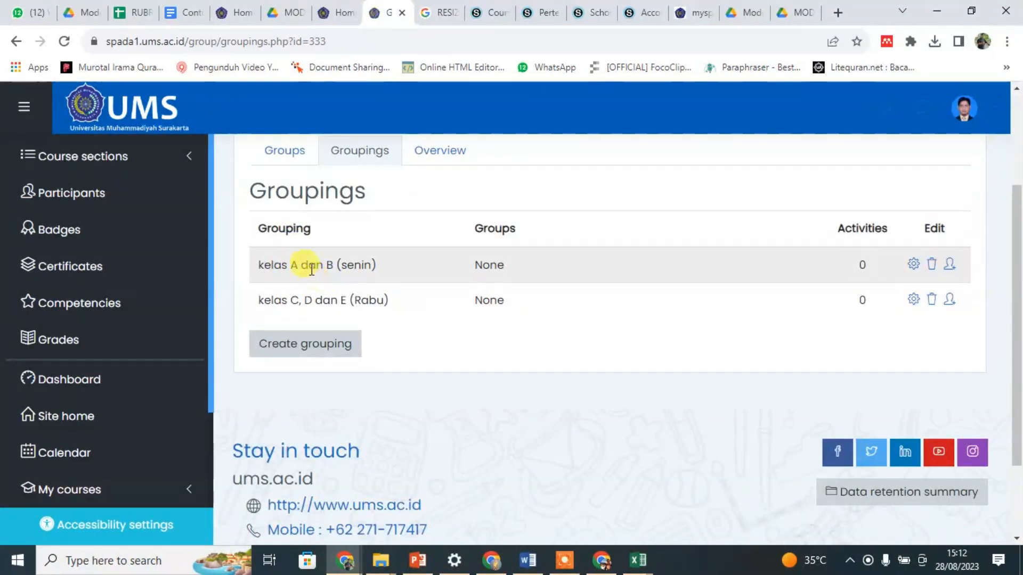
click(949, 265)
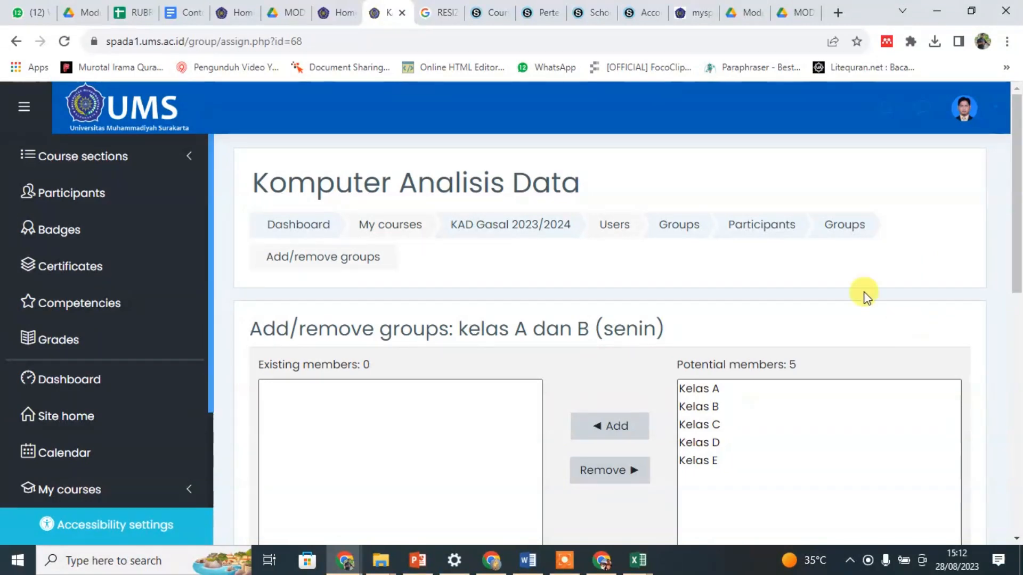
click(724, 390)
scroll(692, 421, down, 3)
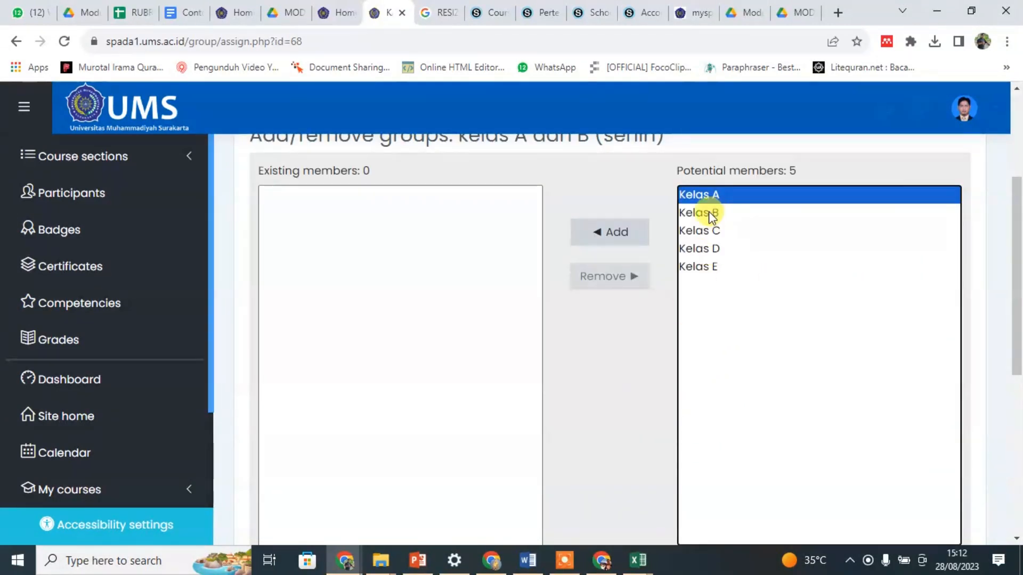
click(620, 230)
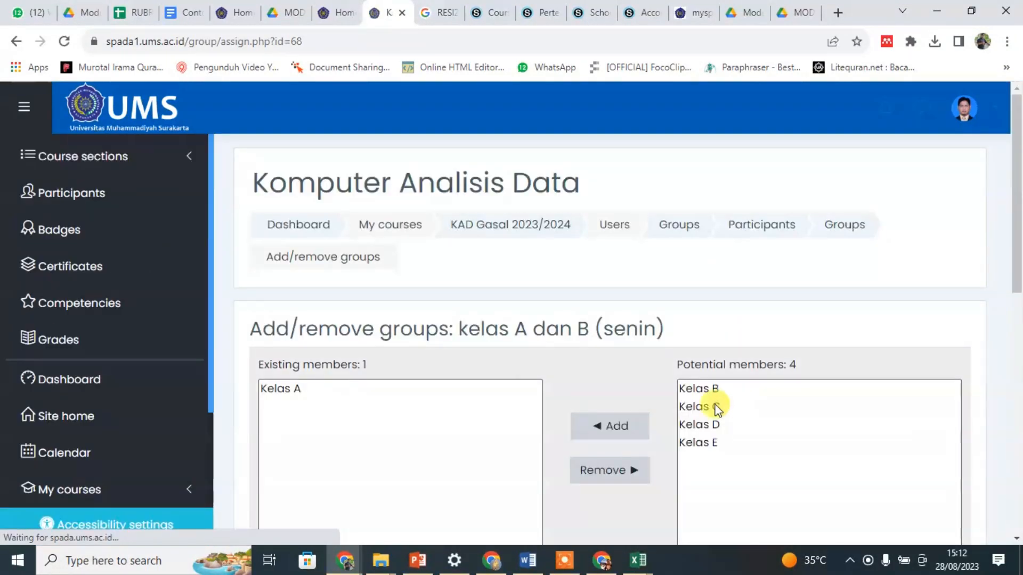
click(701, 388)
scroll(701, 388, down, 3)
click(613, 233)
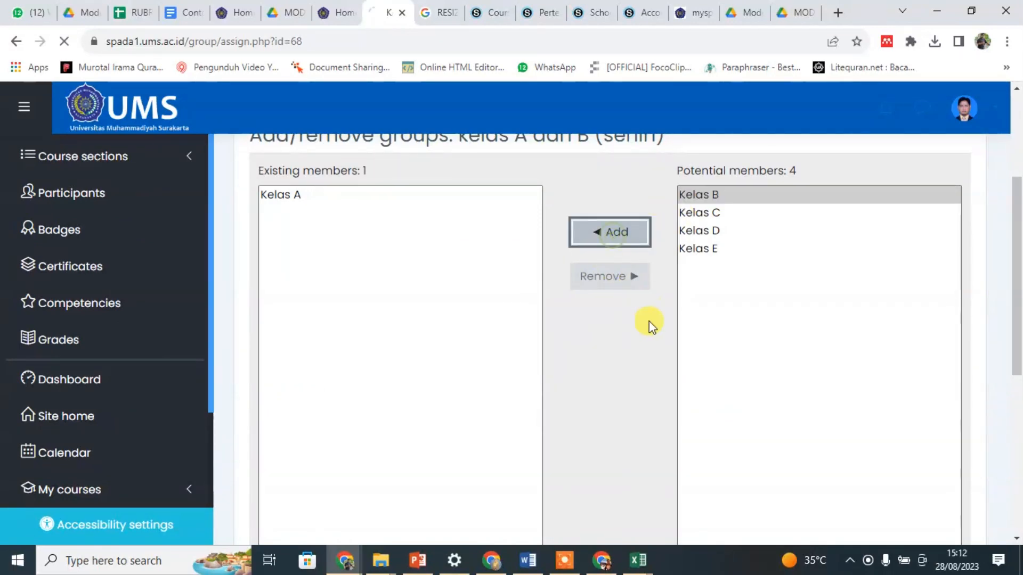
scroll(519, 389, down, 6)
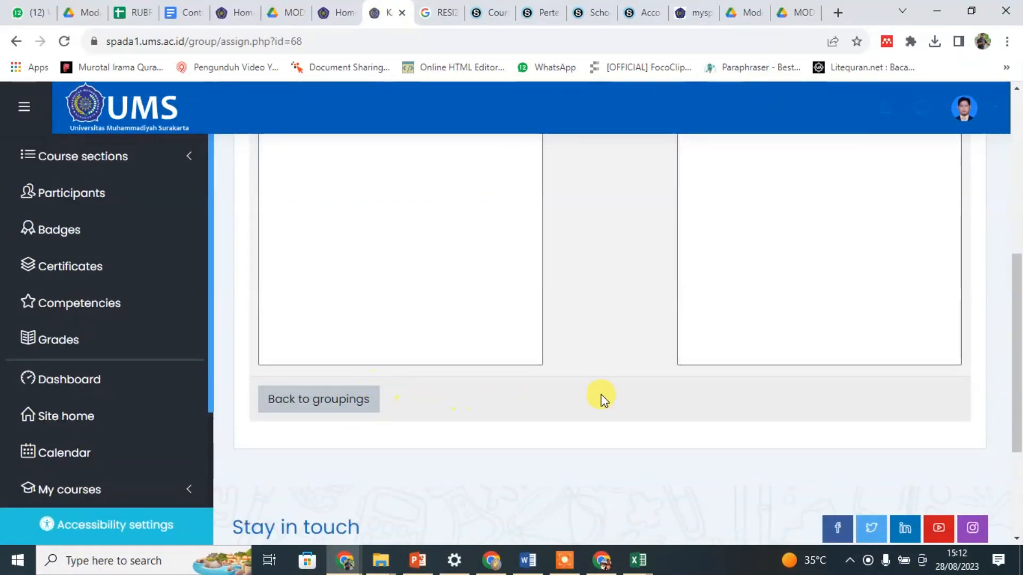
scroll(427, 370, up, 4)
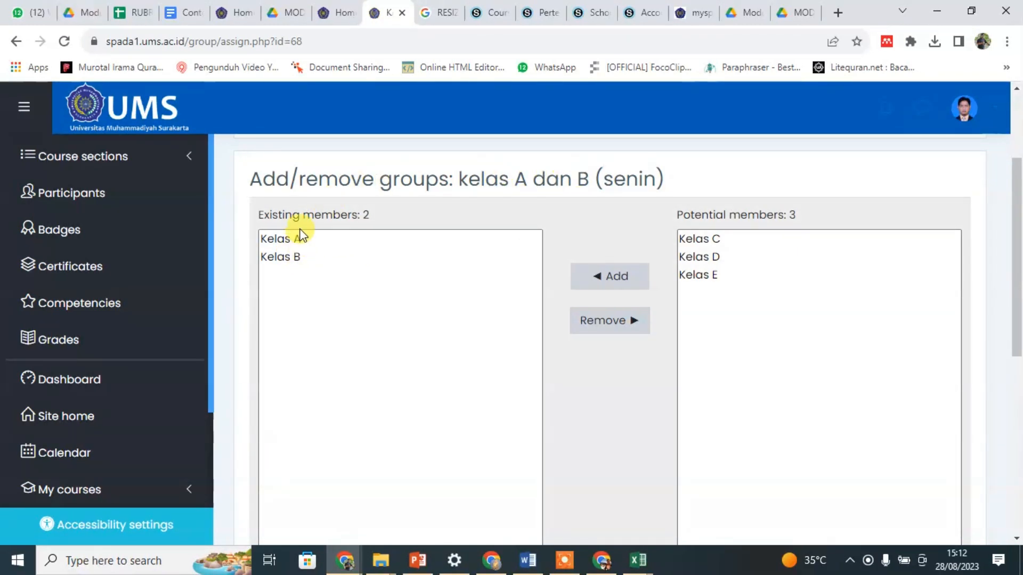
scroll(295, 309, down, 5)
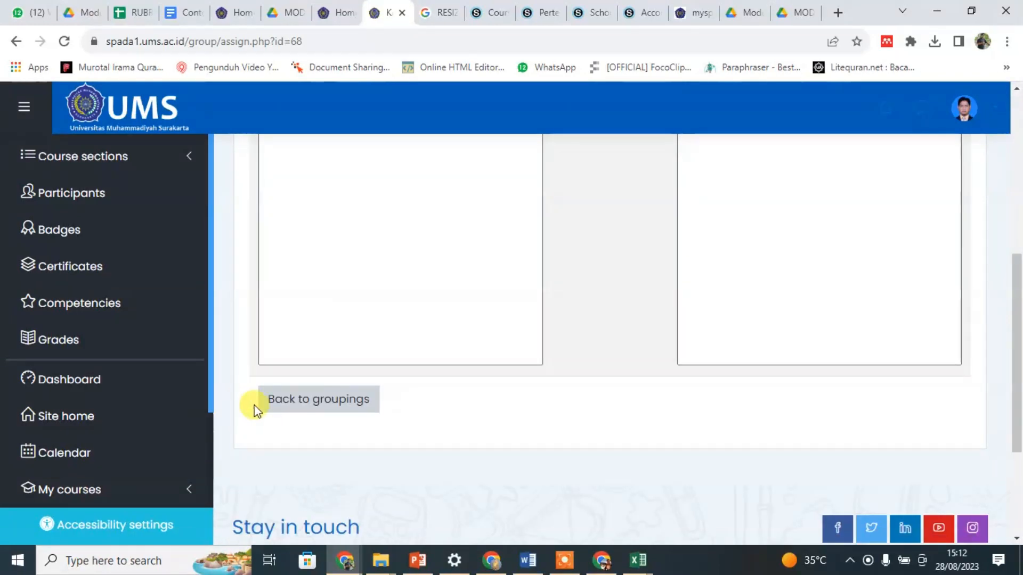
click(314, 409)
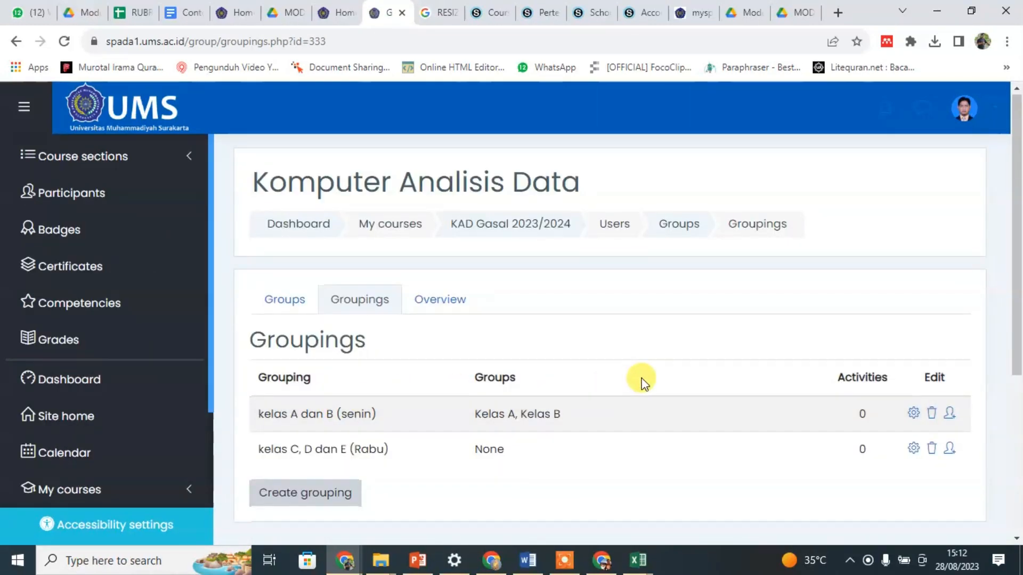
Add the groups Kelas C, Kelas D and Kelas E to the grouping "kelas C, D dan E (Rabu)" and return to the groupings list.
scroll(875, 384, down, 2)
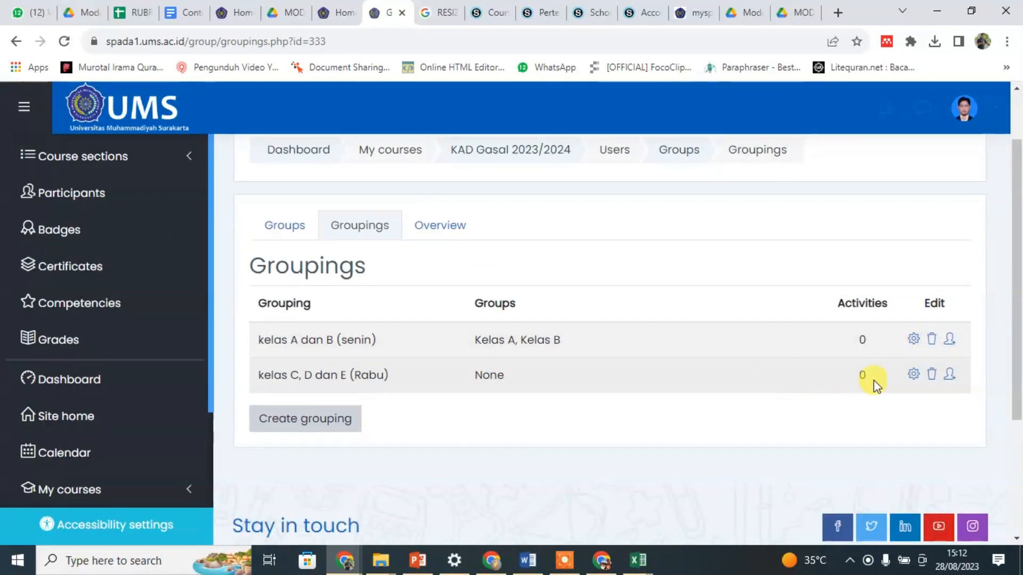
click(949, 377)
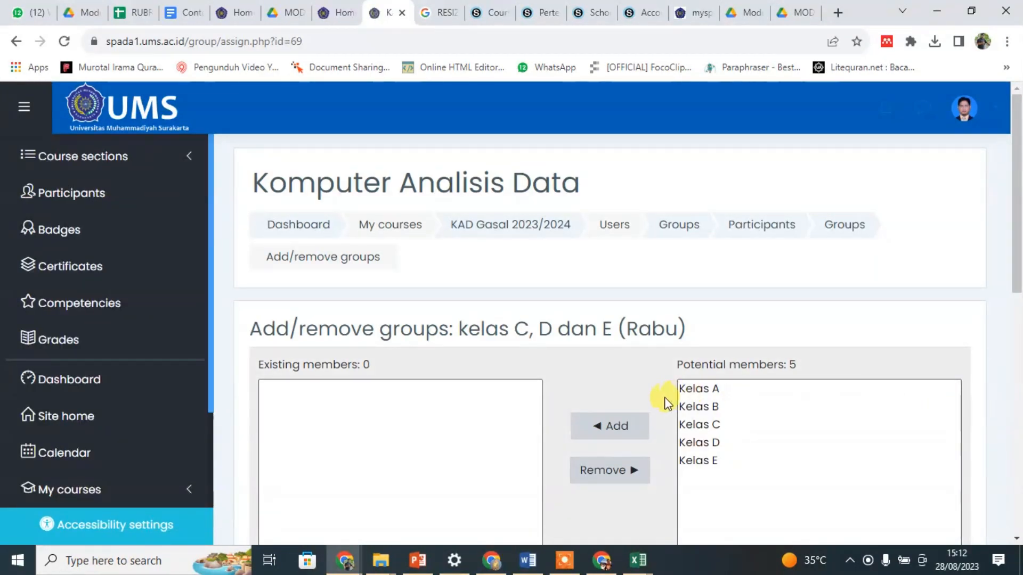
click(728, 425)
scroll(717, 430, down, 3)
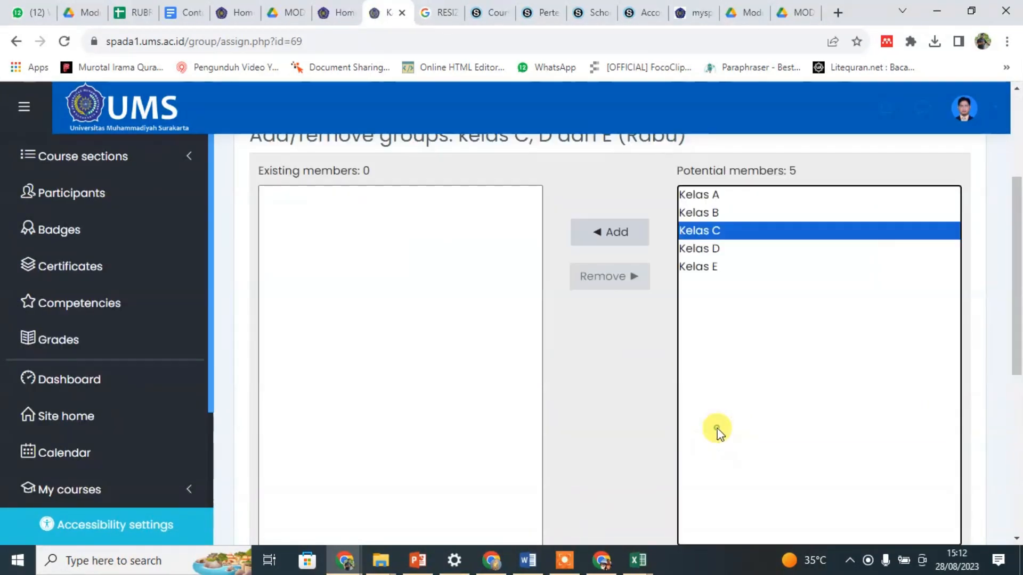
click(615, 234)
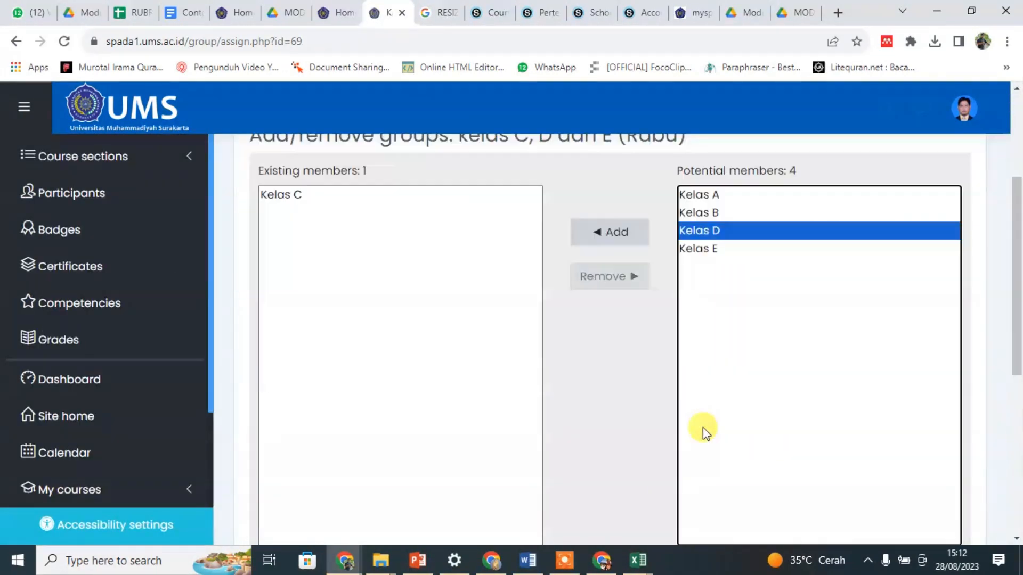
click(637, 239)
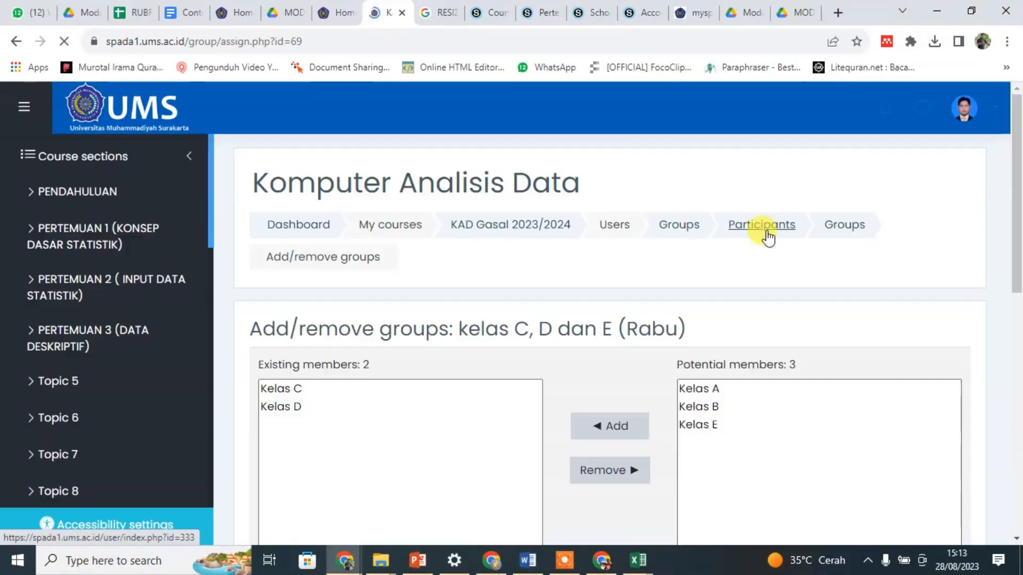
scroll(766, 229, down, 1)
click(693, 350)
scroll(688, 354, down, 2)
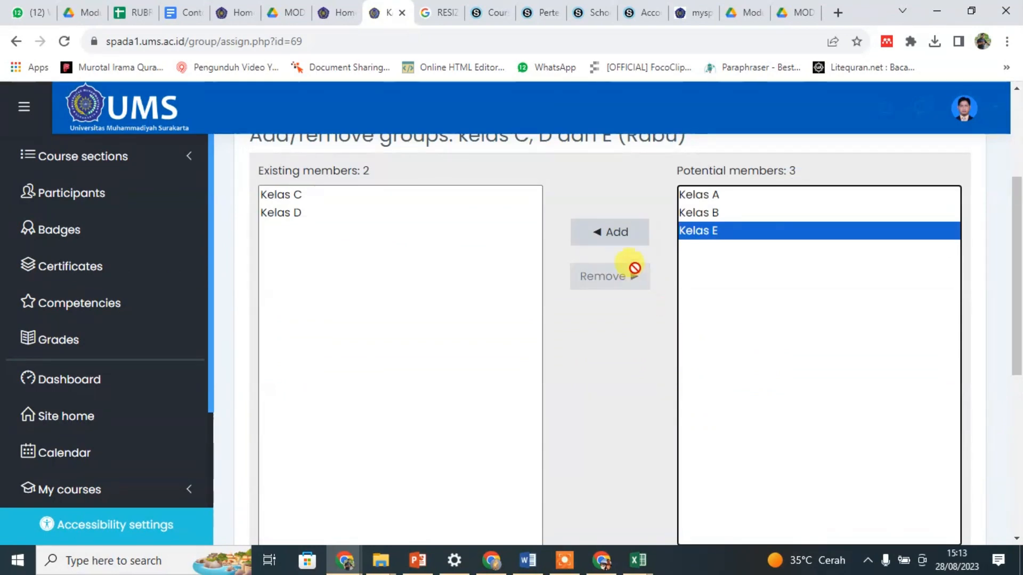
click(613, 234)
scroll(651, 335, down, 5)
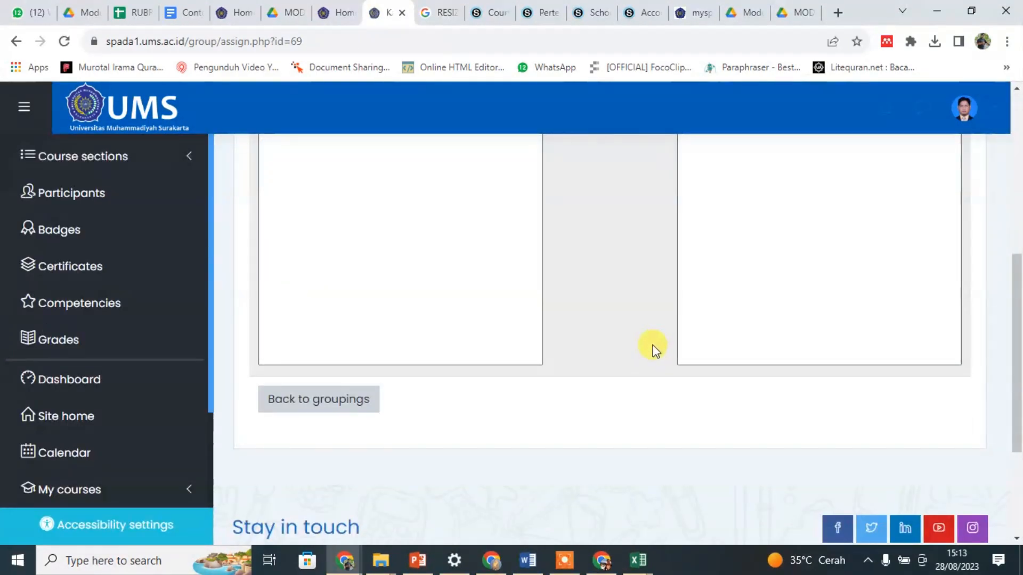
click(338, 402)
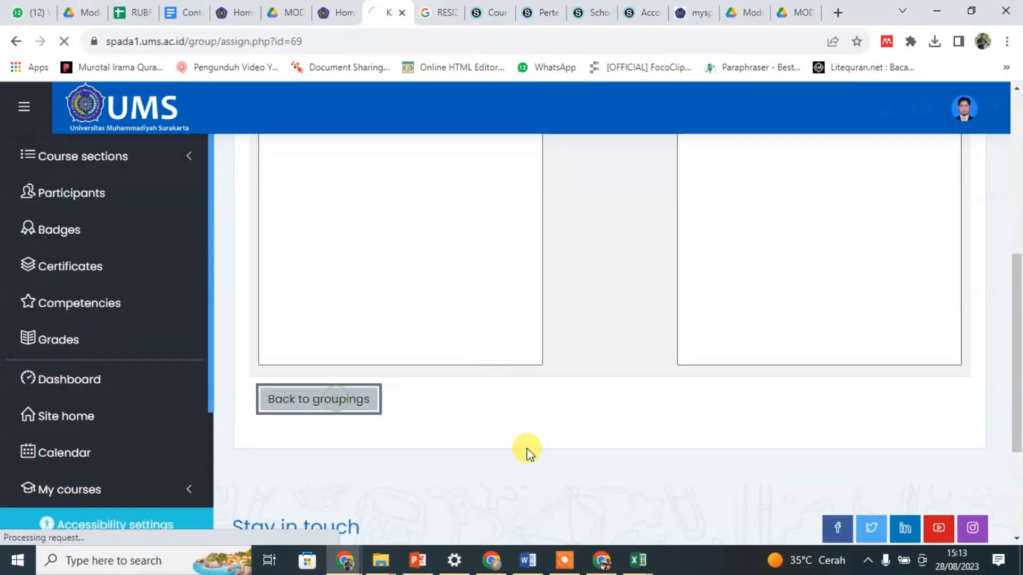
scroll(442, 340, down, 3)
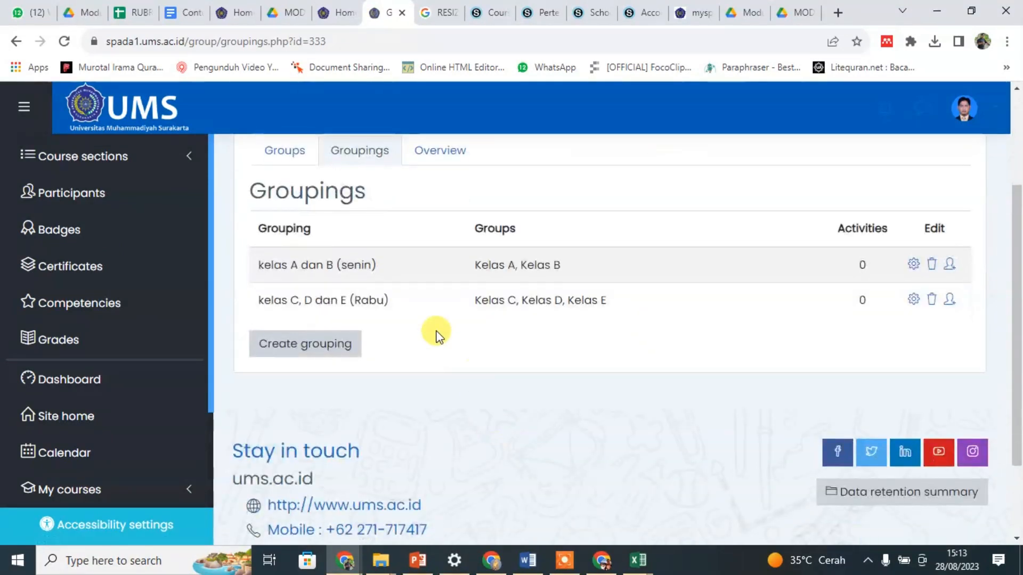
Return to the KAD Gasal 2023/2024 course page and open the settings of the assignment Tugas 1 in Pertemuan 1.
scroll(442, 291, up, 3)
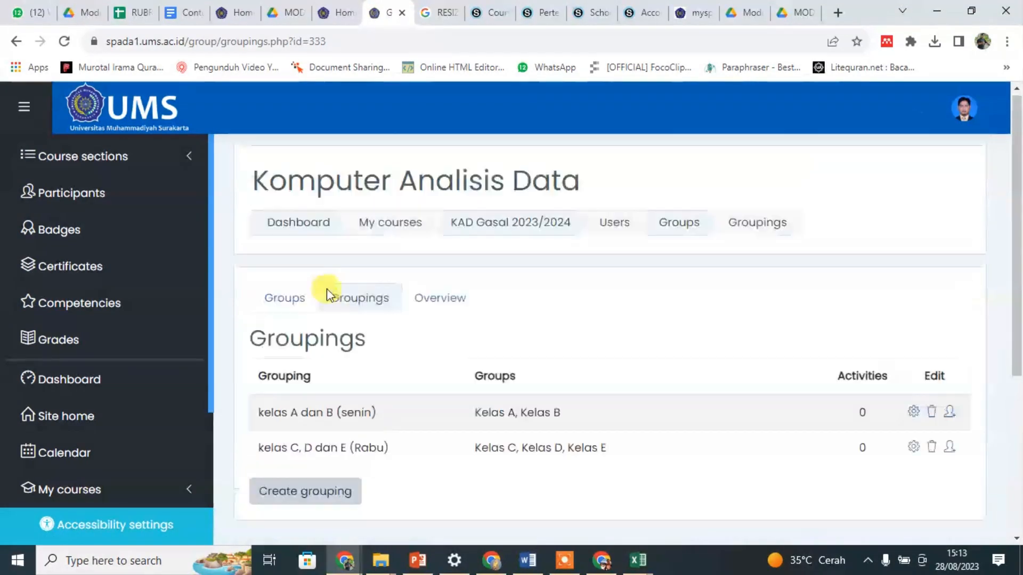
click(525, 235)
scroll(549, 378, down, 5)
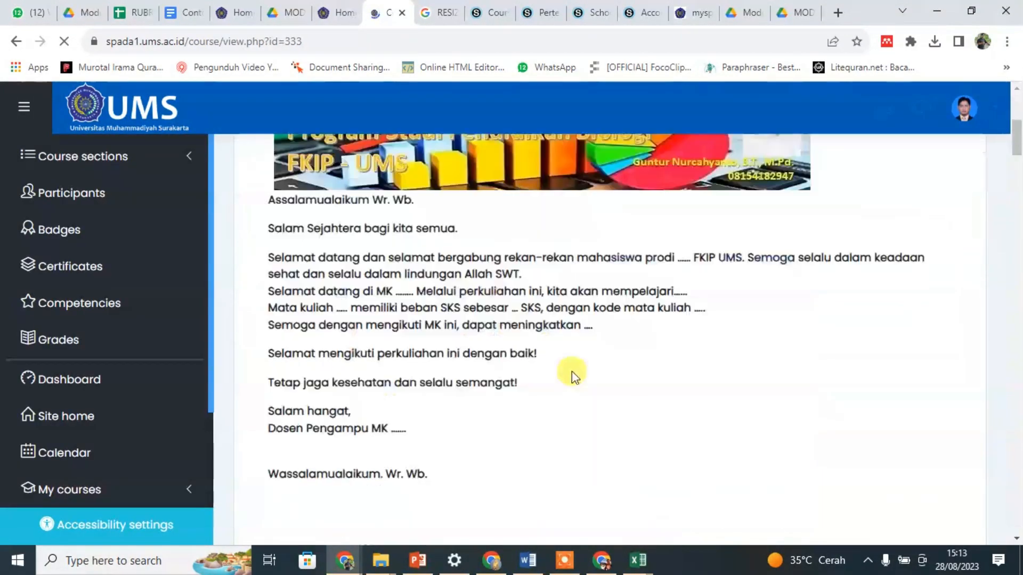
scroll(573, 372, down, 20)
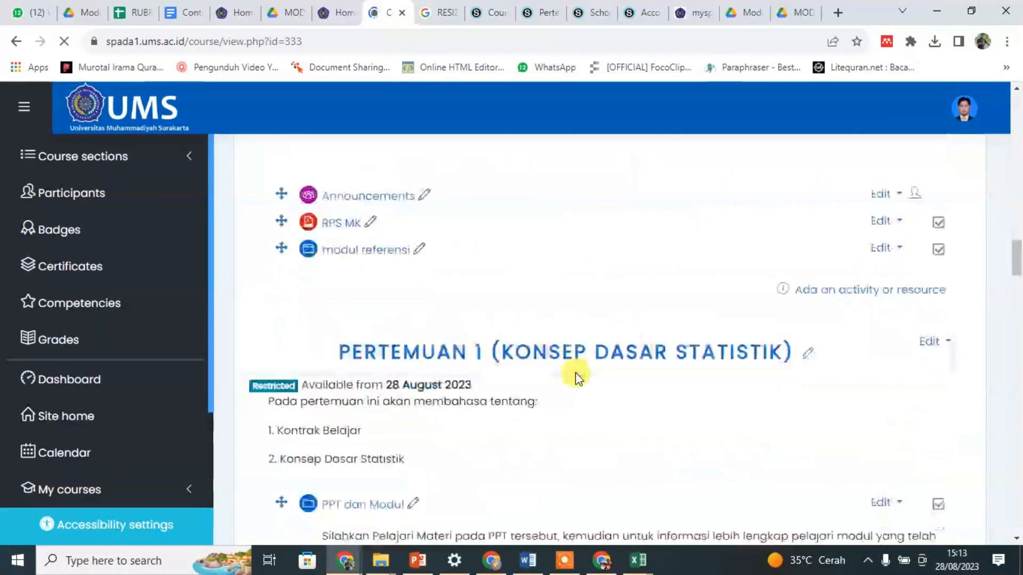
scroll(575, 374, down, 4)
scroll(453, 326, down, 5)
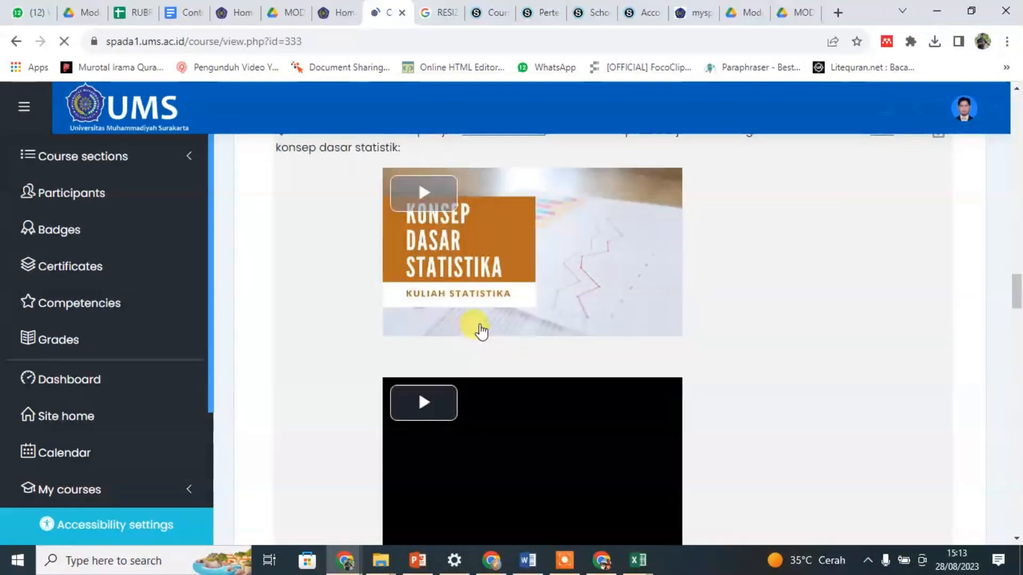
scroll(481, 330, down, 6)
scroll(482, 267, down, 1)
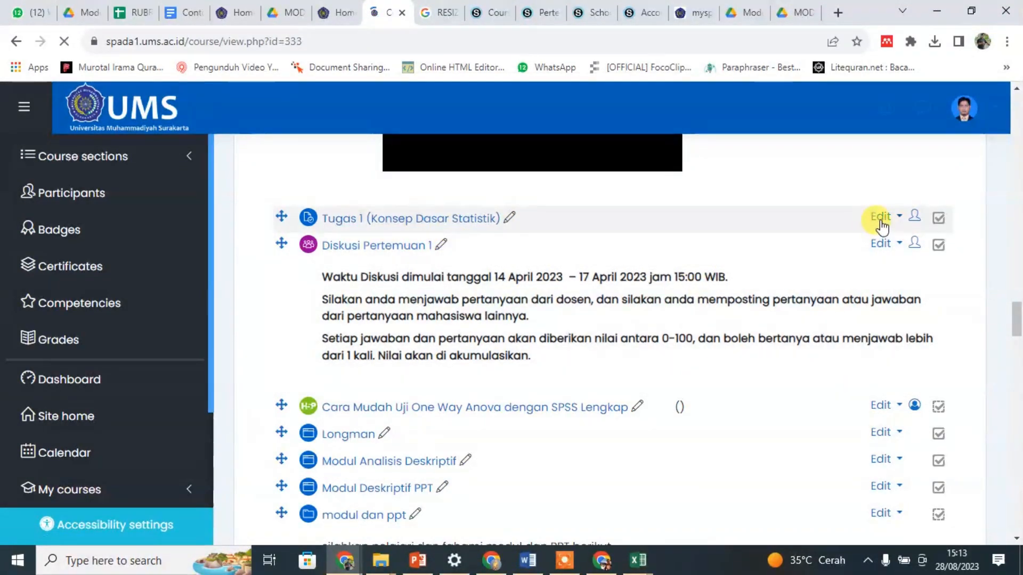
scroll(513, 458, down, 10)
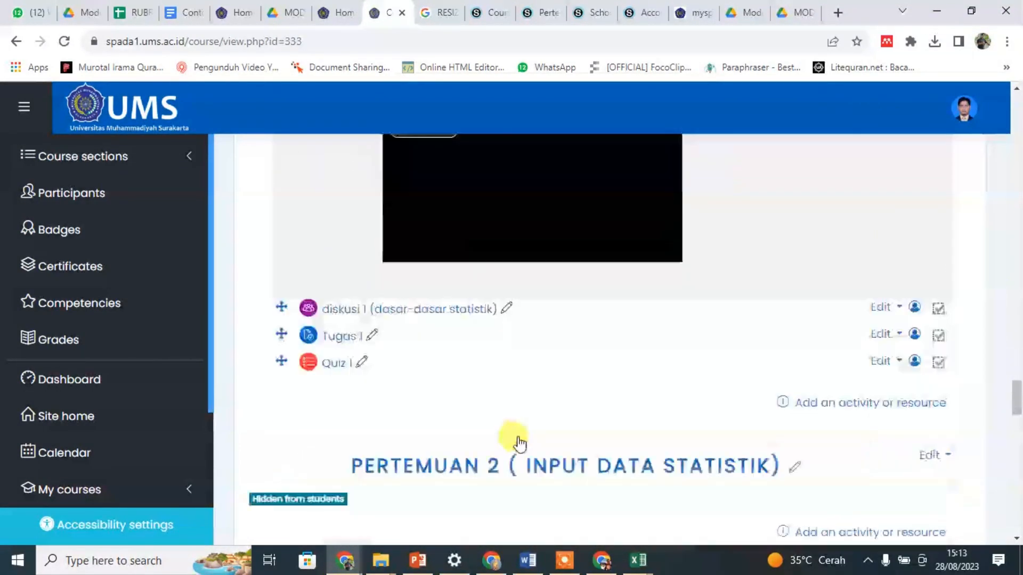
scroll(518, 438, down, 5)
scroll(426, 373, up, 5)
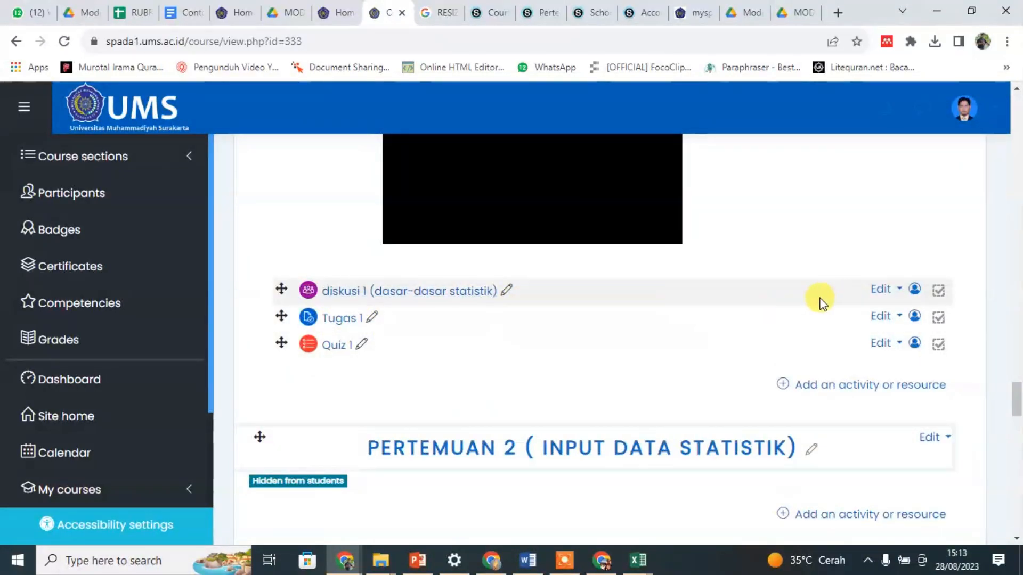
click(884, 318)
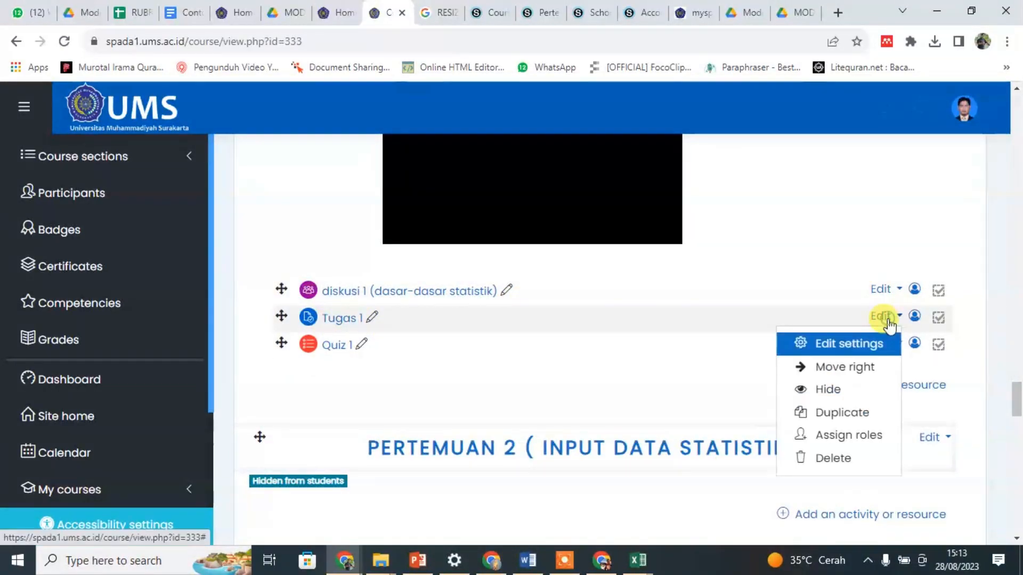
click(831, 343)
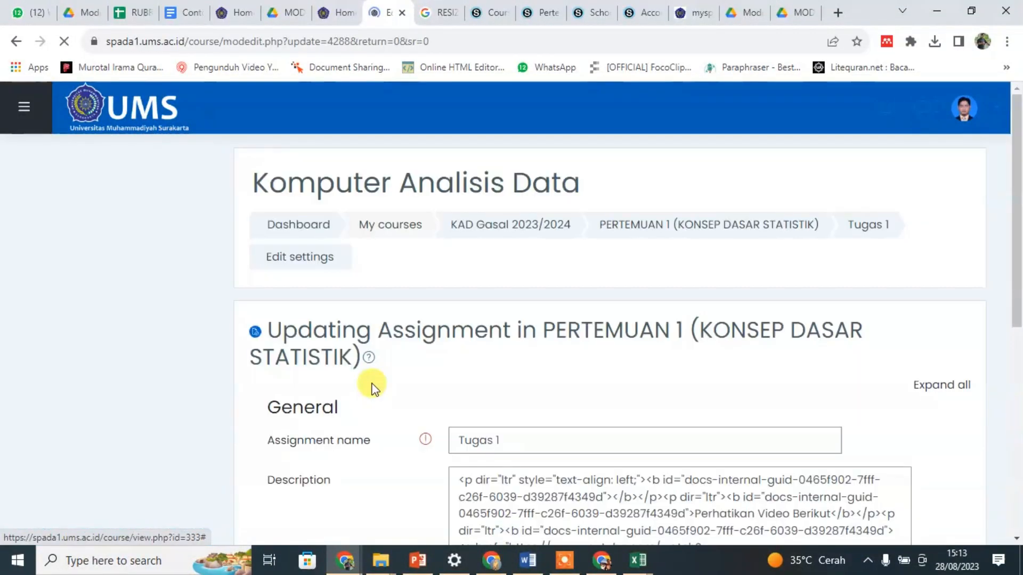
In the group submission settings of Tugas 1, set "Students submit in groups" to Yes.
scroll(479, 370, down, 8)
scroll(479, 368, up, 5)
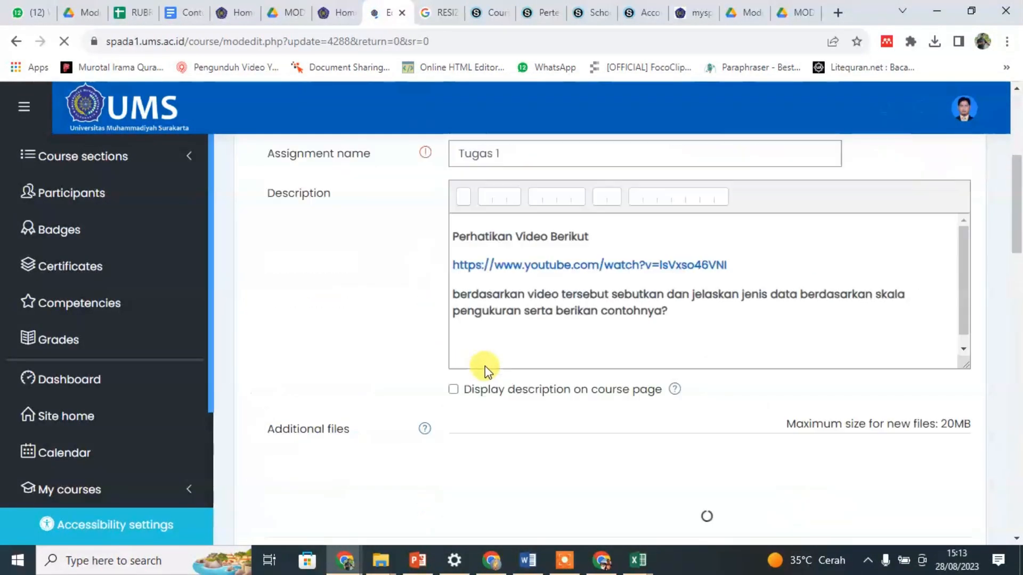
scroll(444, 344, down, 4)
scroll(380, 371, down, 5)
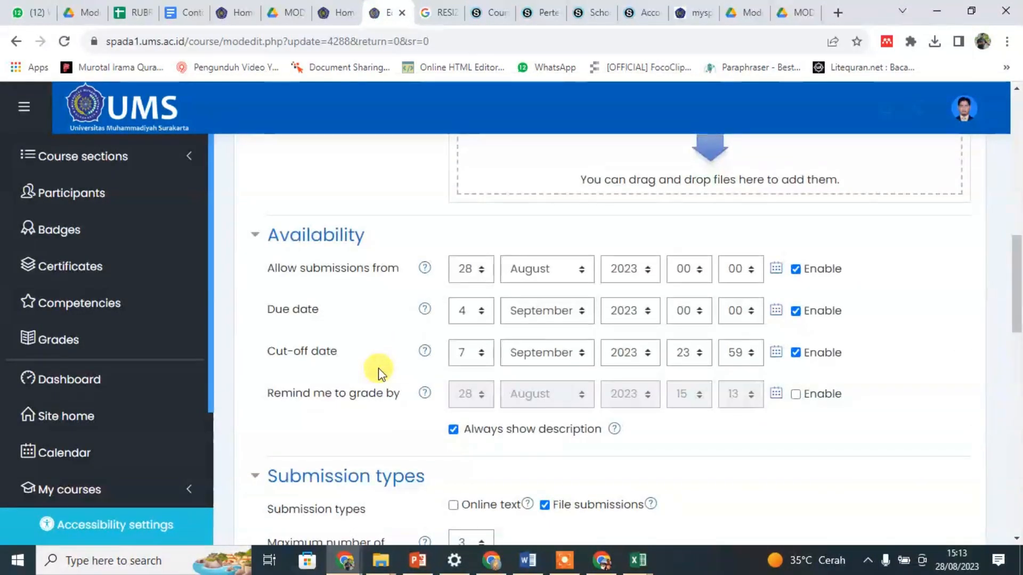
scroll(411, 323, down, 4)
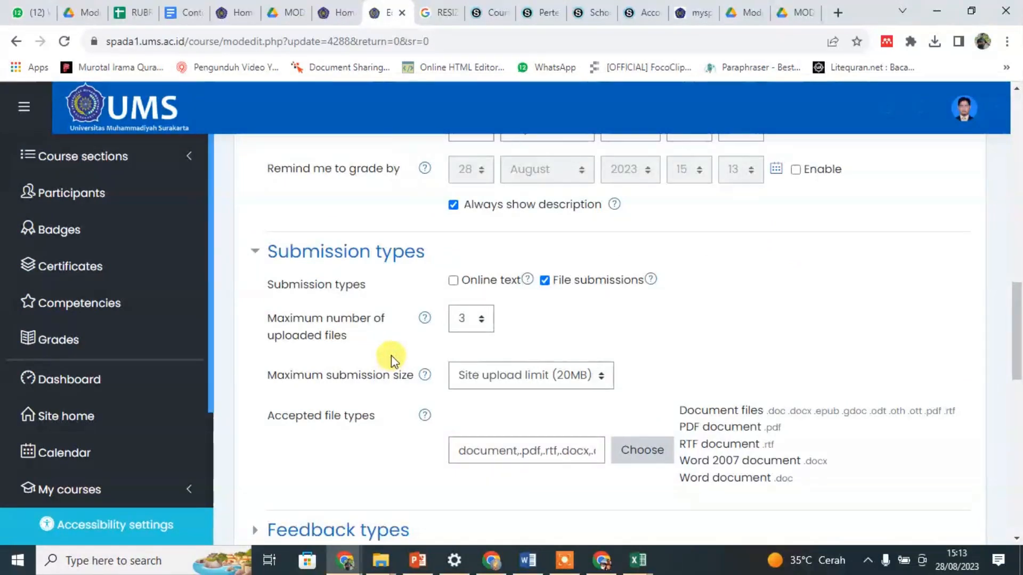
scroll(392, 357, down, 3)
scroll(393, 359, down, 3)
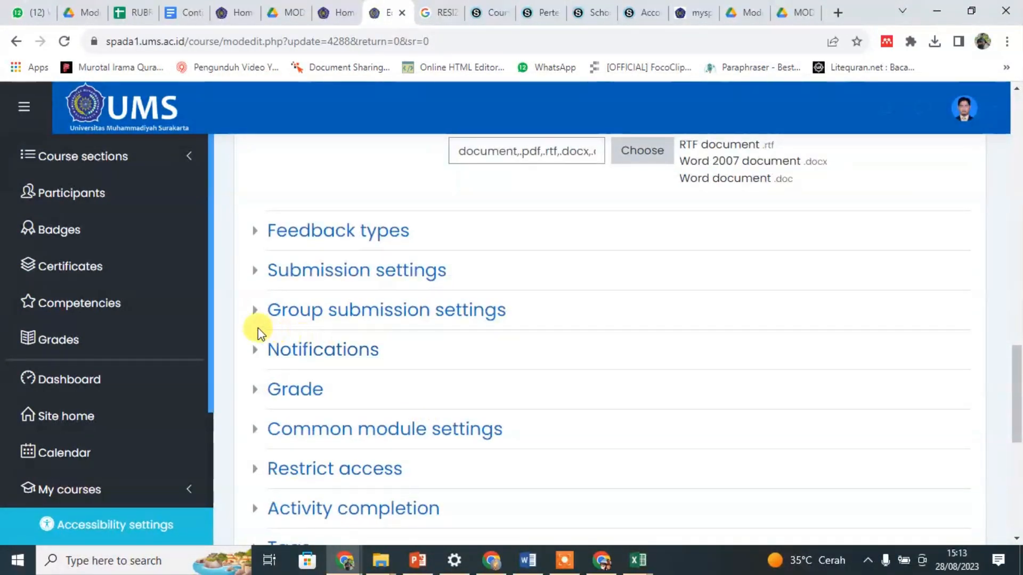
click(256, 314)
click(488, 346)
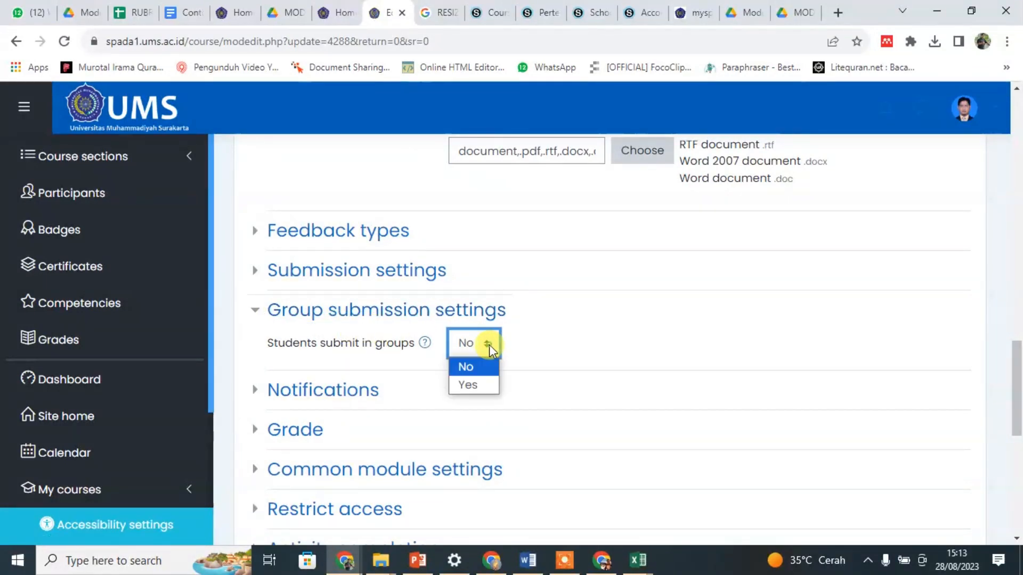
click(461, 385)
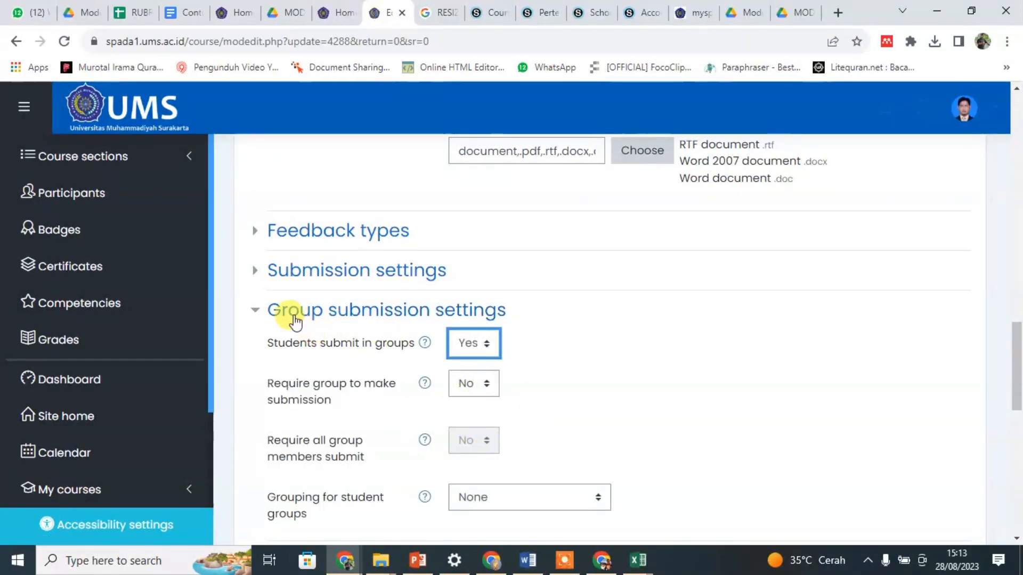
Set the grouping for student groups to "kelas A dan B (senin)", save the assignment and return to the course.
scroll(494, 326, down, 3)
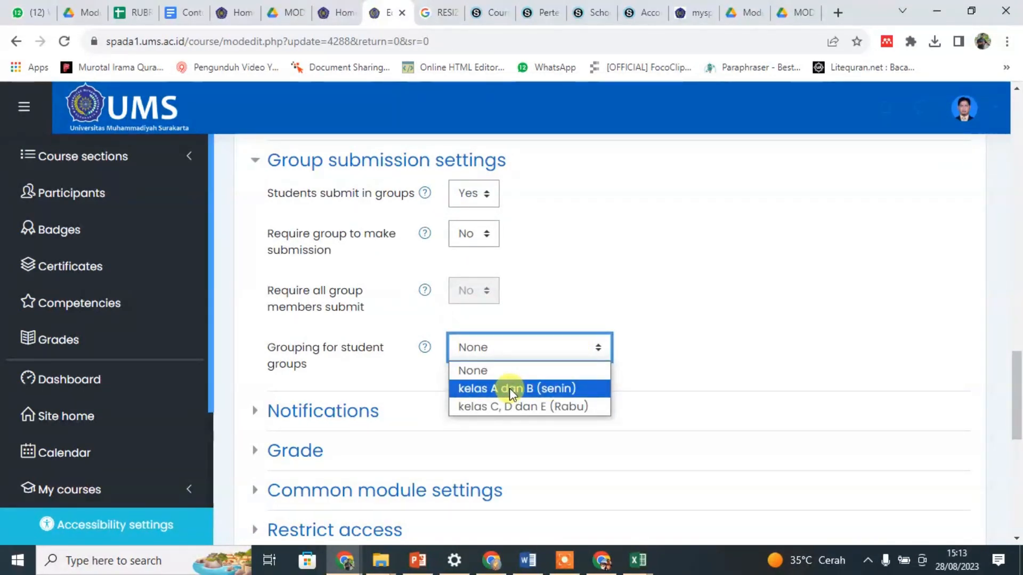
click(511, 391)
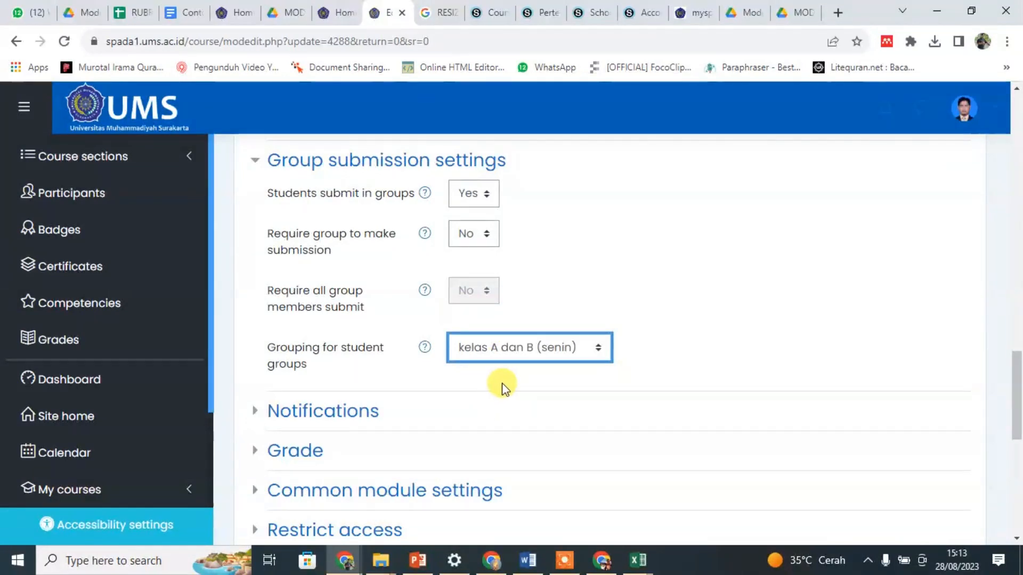
scroll(506, 386, down, 7)
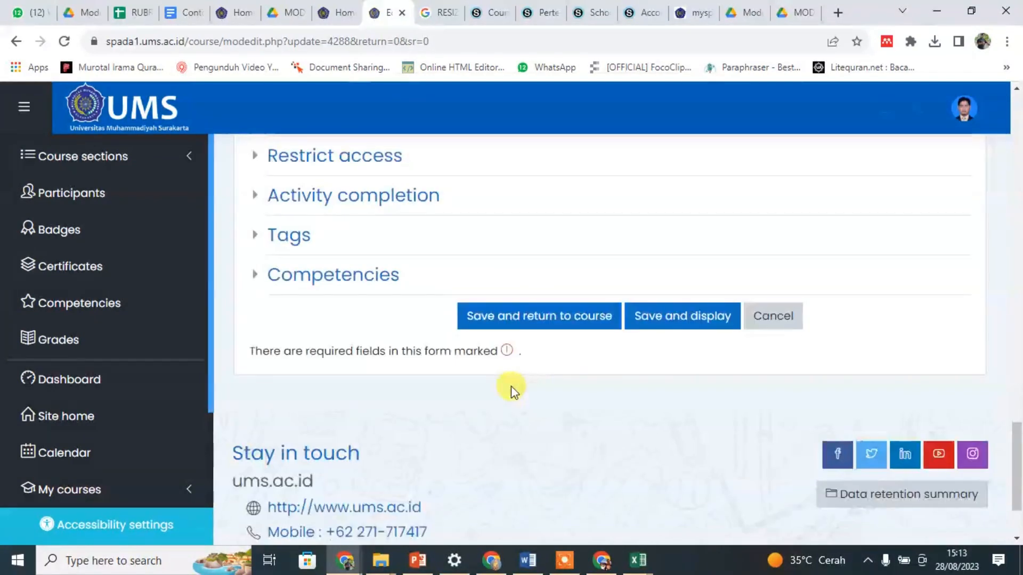
click(535, 318)
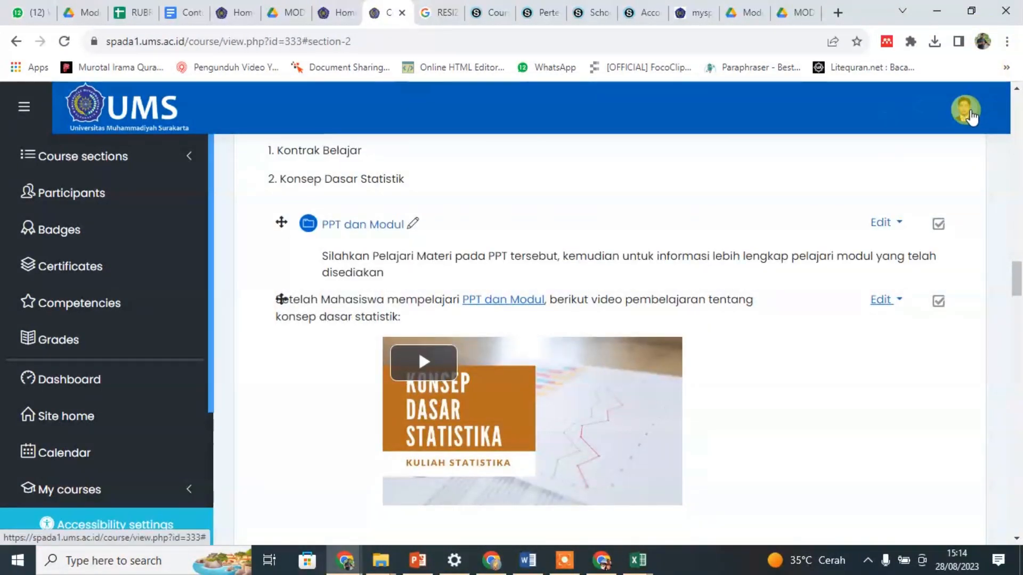
Switch to the Student role to preview the course.
click(965, 107)
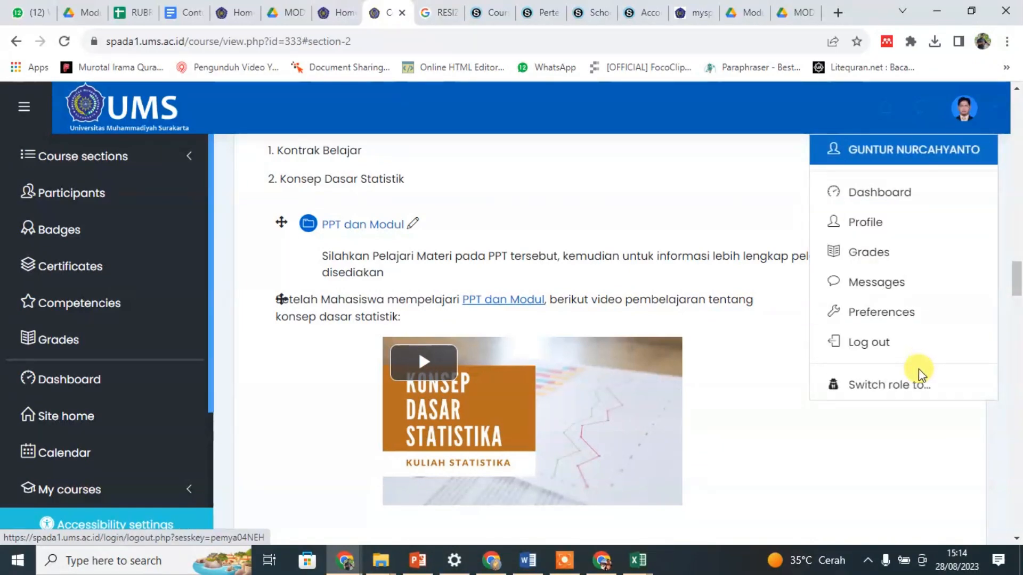
click(907, 385)
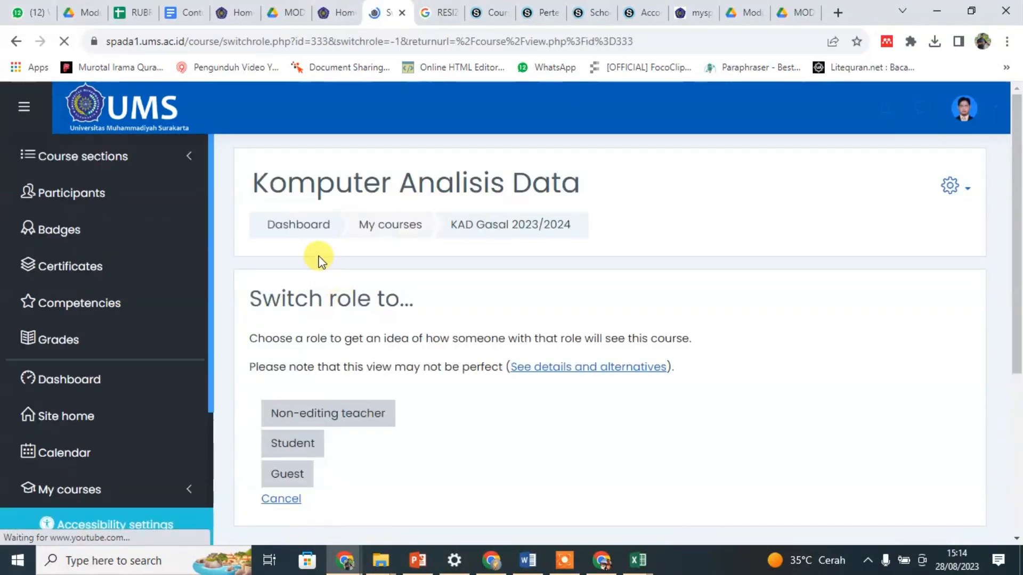
click(294, 446)
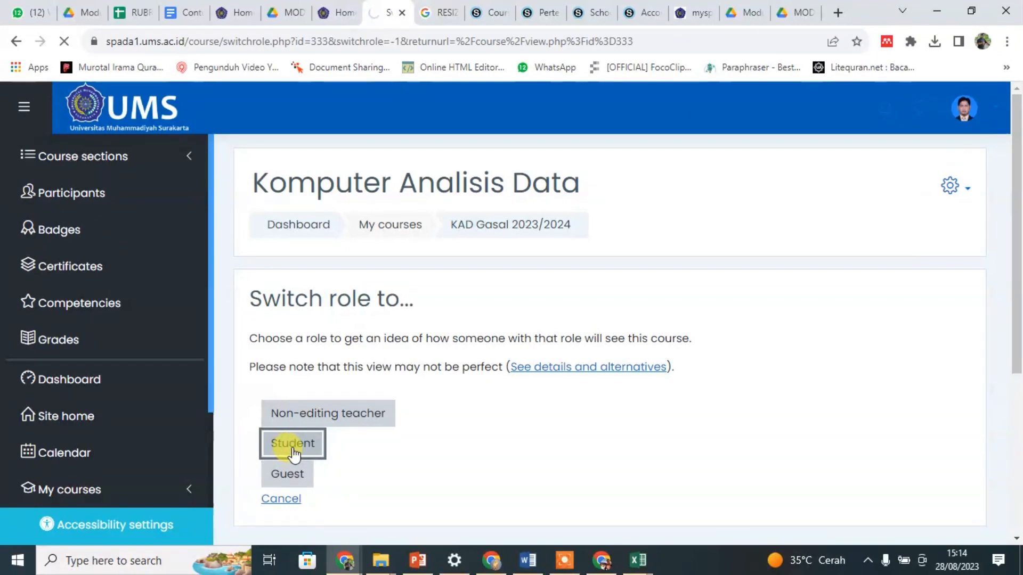
Open Tugas 1 from Pertemuan 1, examine its instructions, grading criteria and feedback as a student, and go back to the course page.
scroll(326, 410, down, 10)
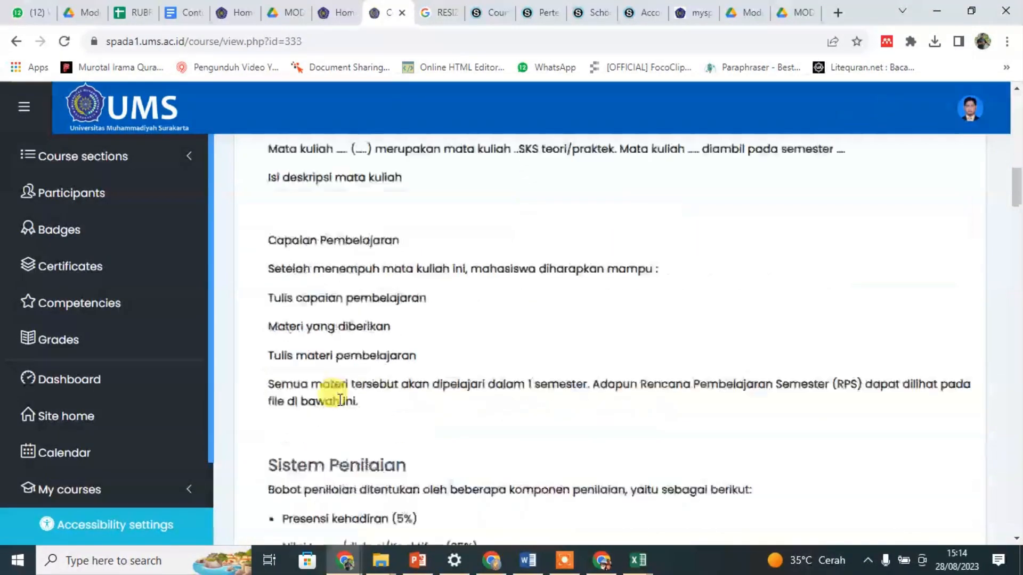
scroll(340, 399, down, 20)
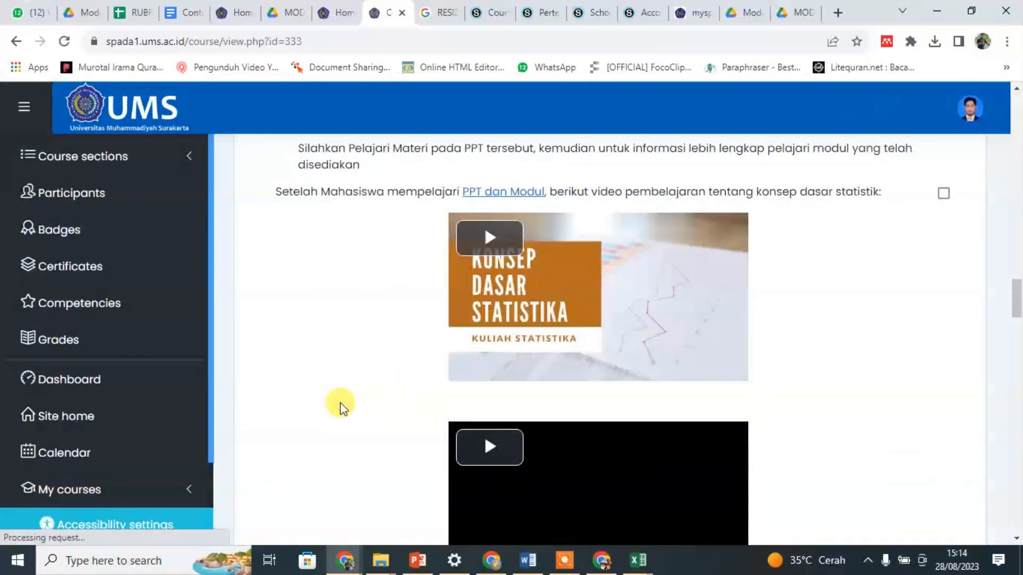
scroll(339, 407, down, 15)
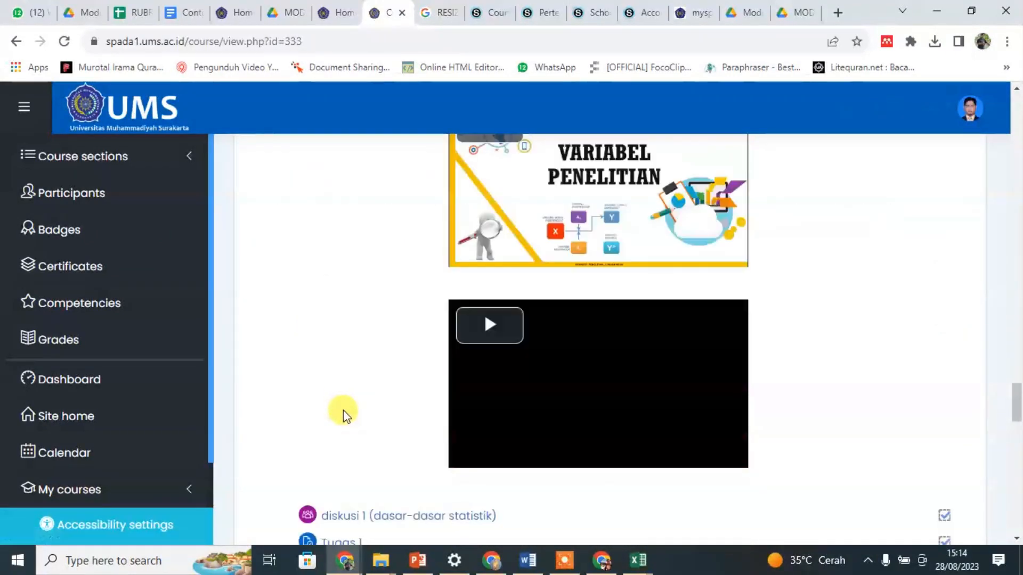
scroll(343, 410, down, 10)
scroll(343, 412, up, 5)
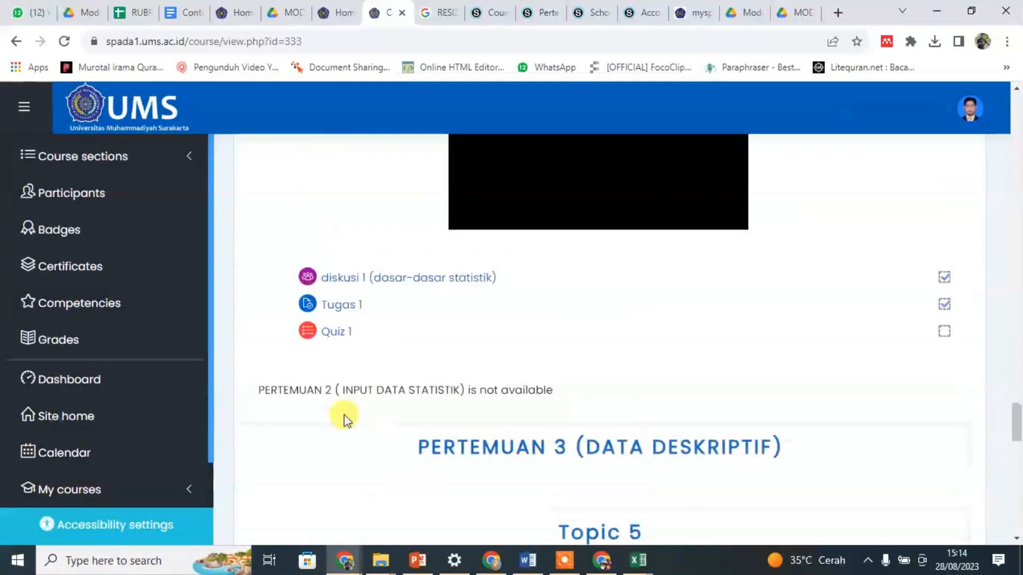
click(365, 304)
scroll(724, 385, down, 1)
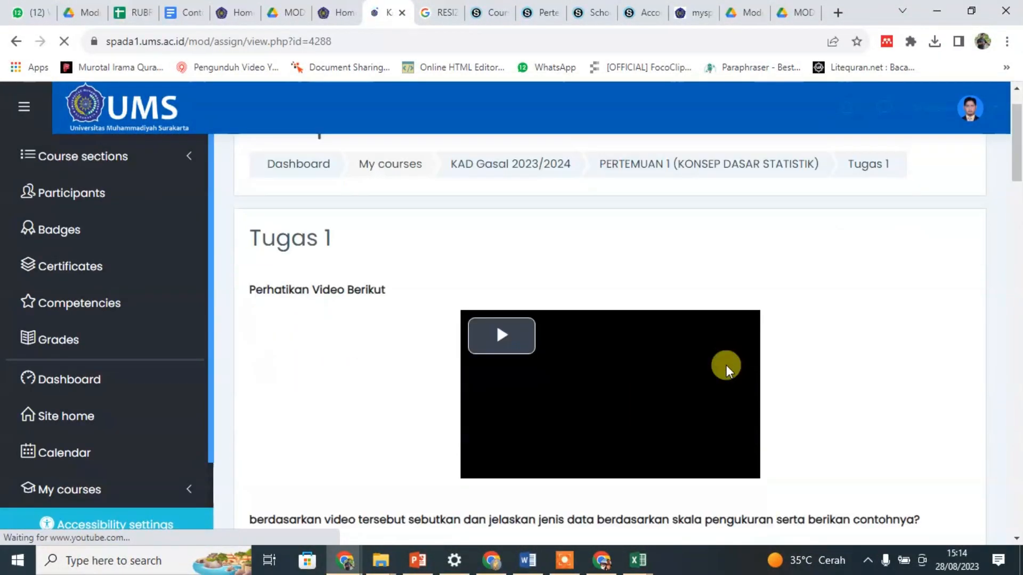
scroll(727, 365, down, 12)
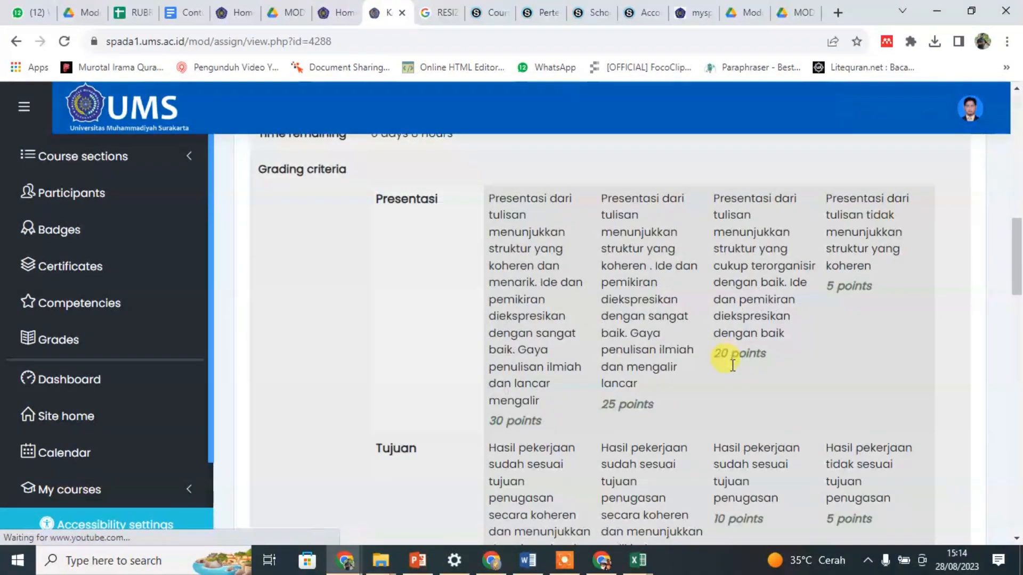
scroll(734, 367, down, 6)
scroll(736, 367, down, 5)
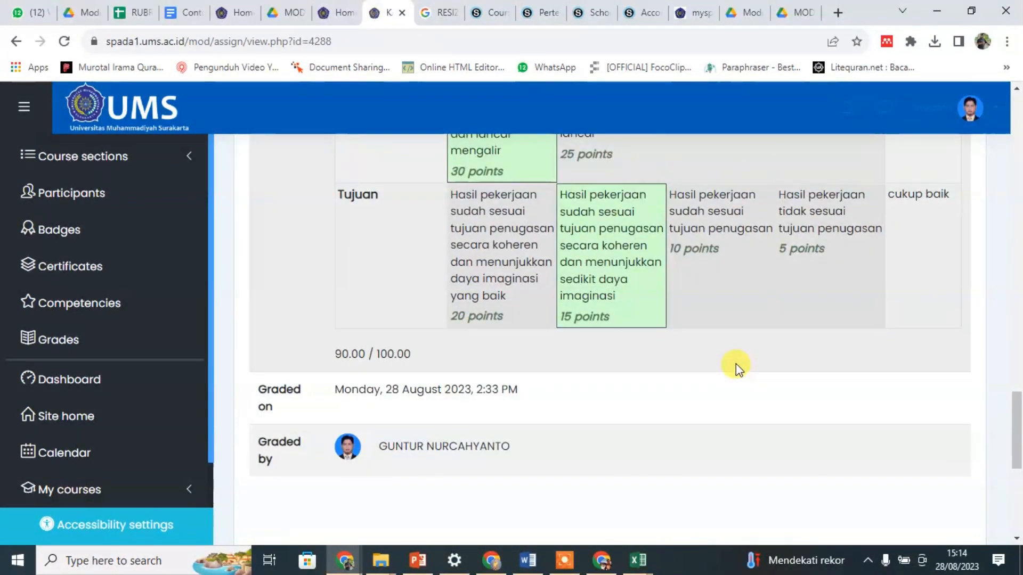
scroll(736, 364, up, 20)
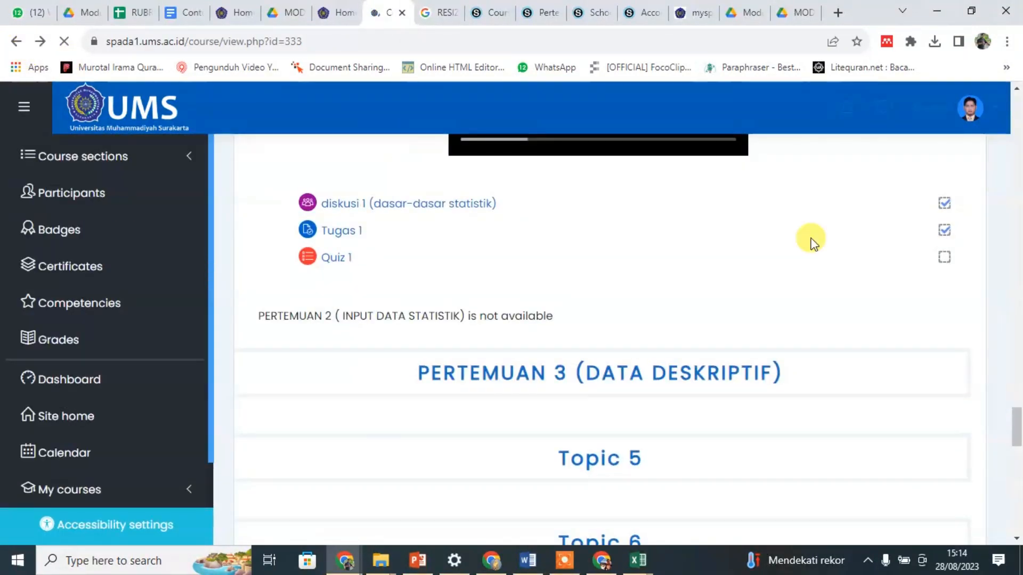
Return to the normal role and review the Pertemuan 1 activities on the course page.
click(984, 117)
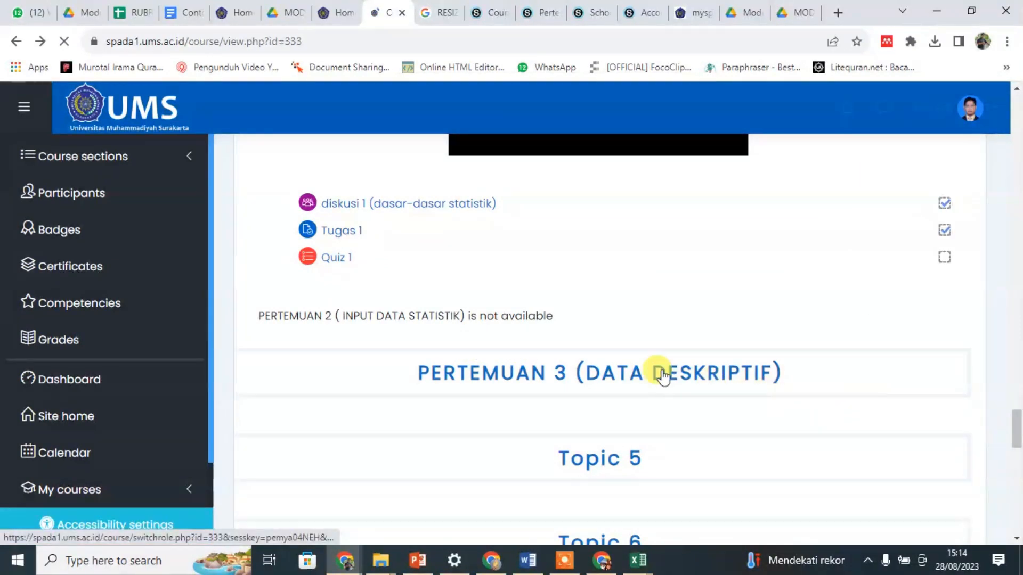
scroll(634, 341, down, 15)
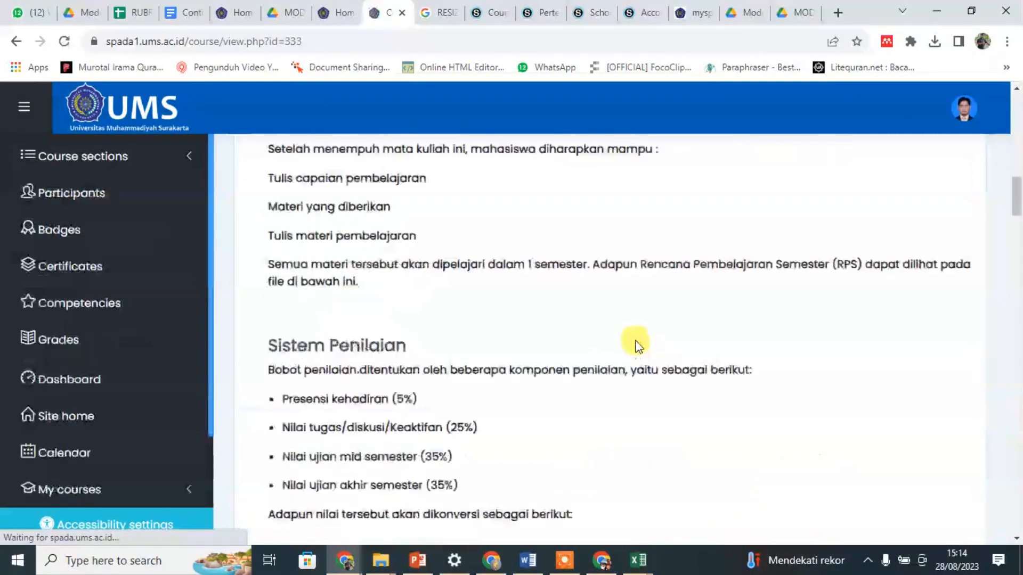
scroll(634, 404, down, 15)
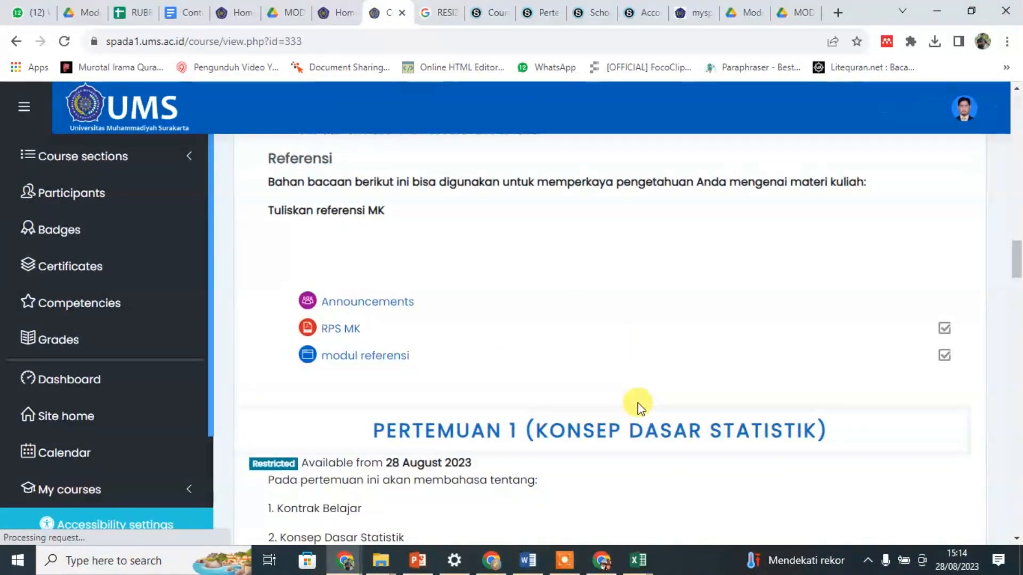
scroll(633, 405, down, 14)
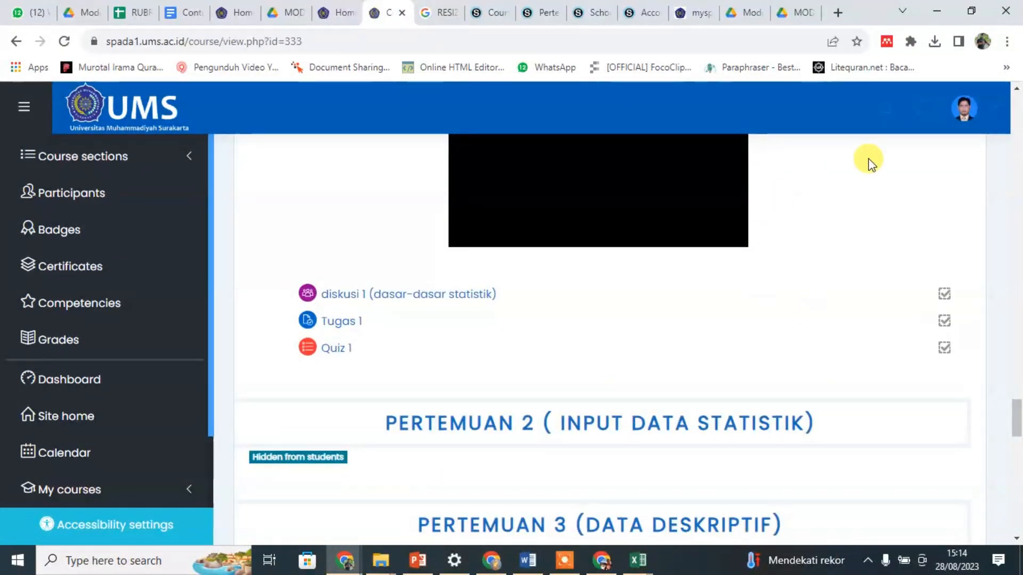
scroll(868, 158, up, 20)
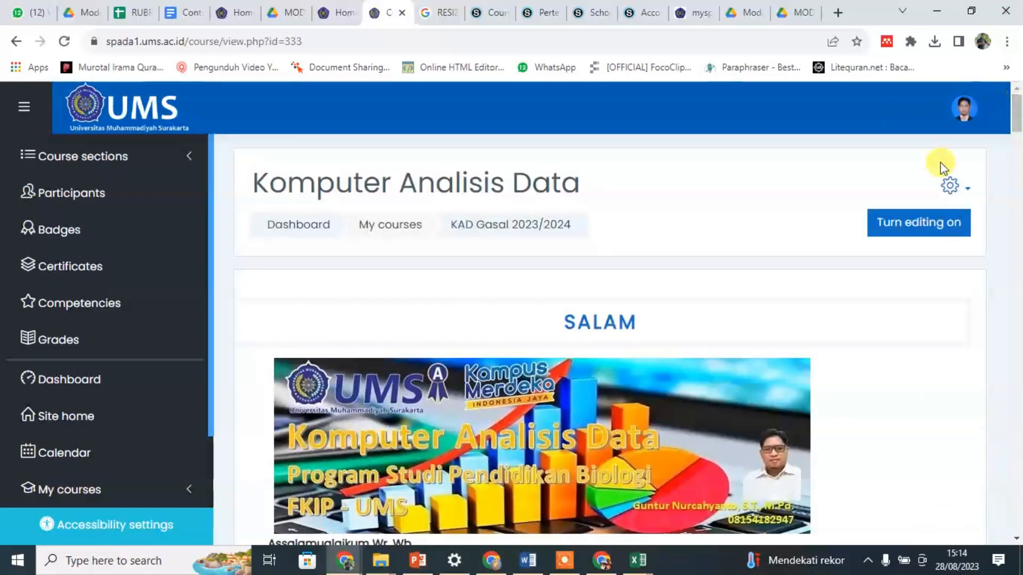
Turn on course editing and open the settings of the Tugas 1 assignment in Pertemuan 1.
click(926, 234)
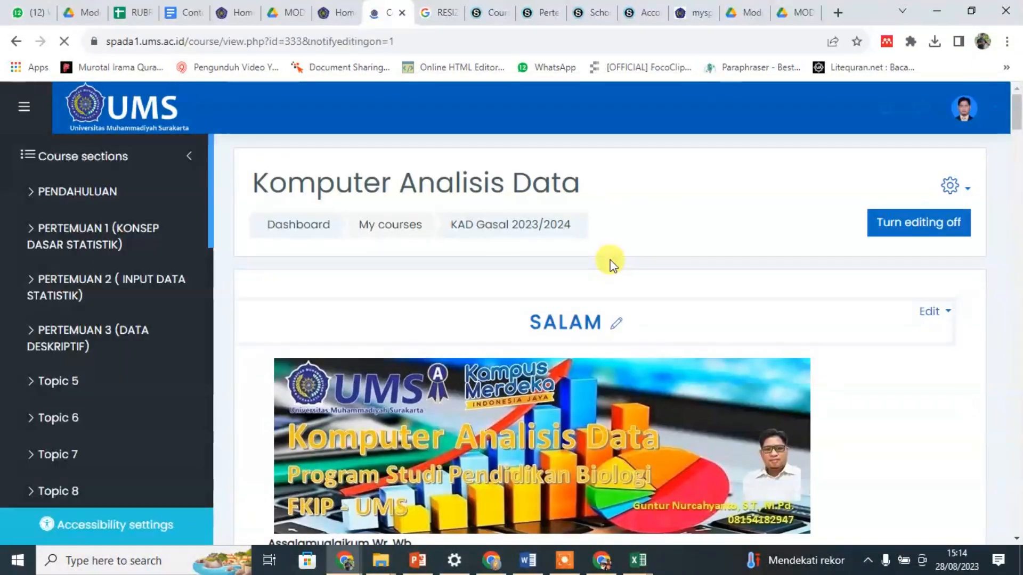
scroll(598, 286, down, 10)
scroll(588, 291, down, 12)
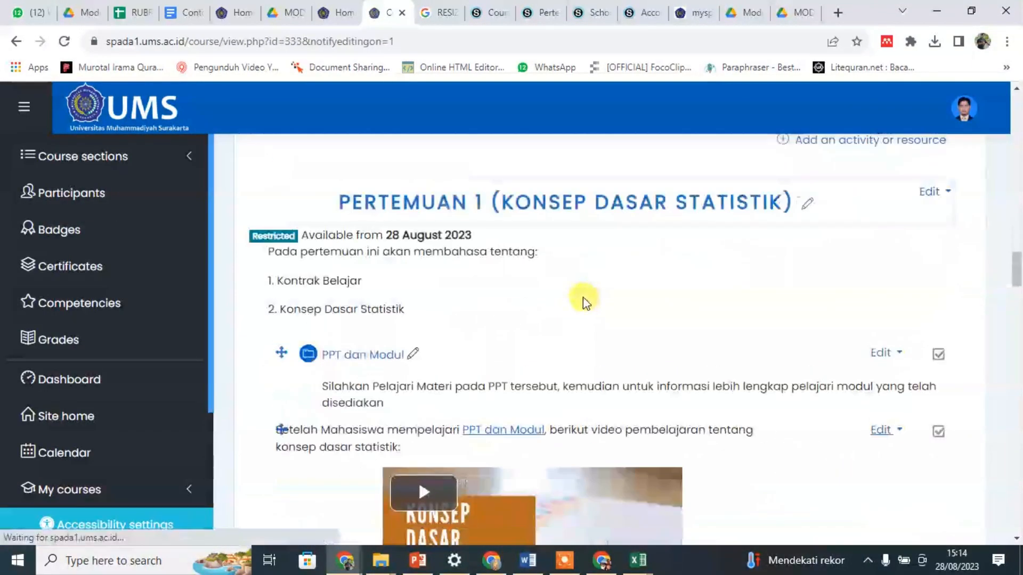
scroll(500, 334, down, 12)
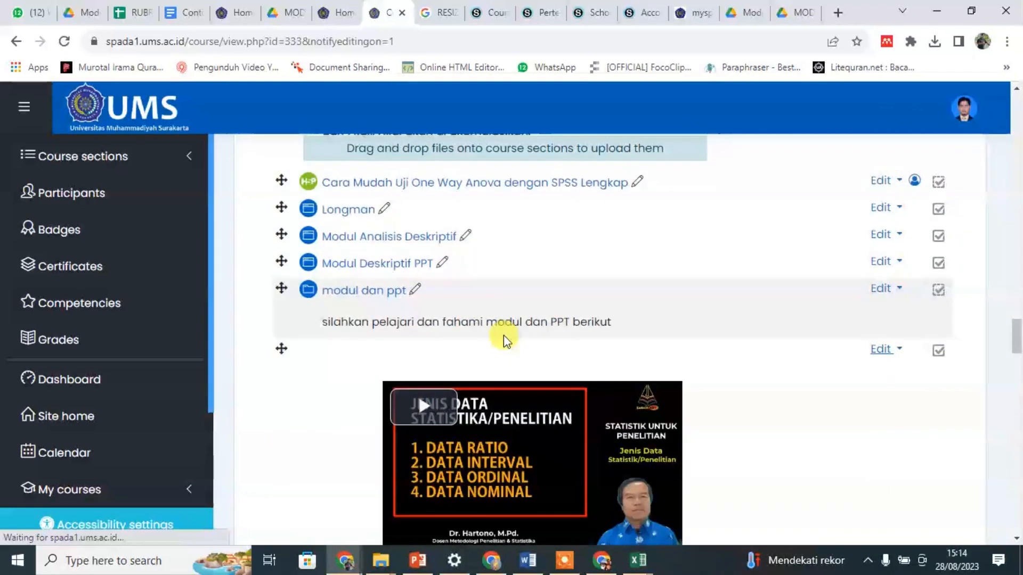
scroll(510, 341, down, 5)
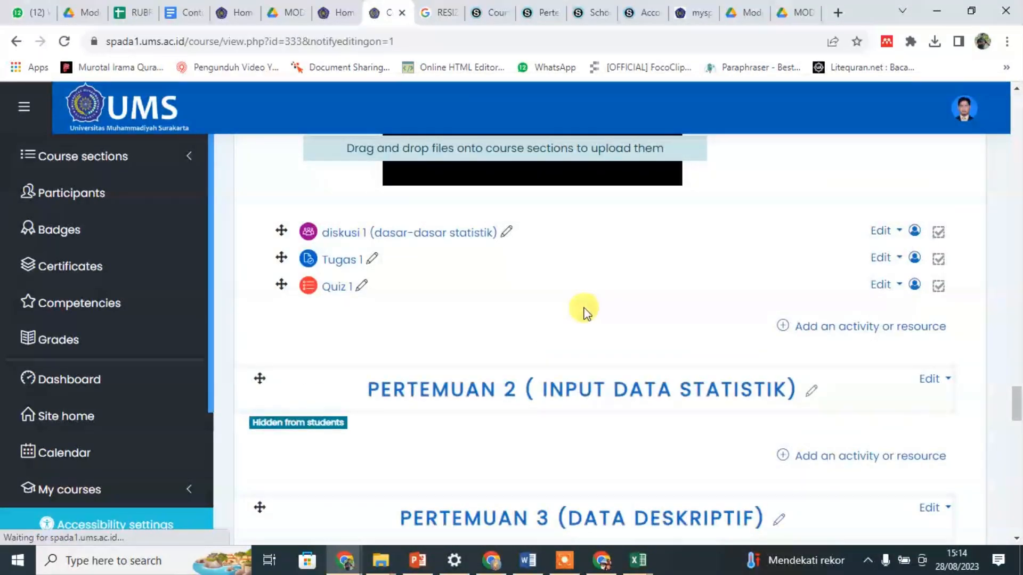
click(887, 259)
click(840, 290)
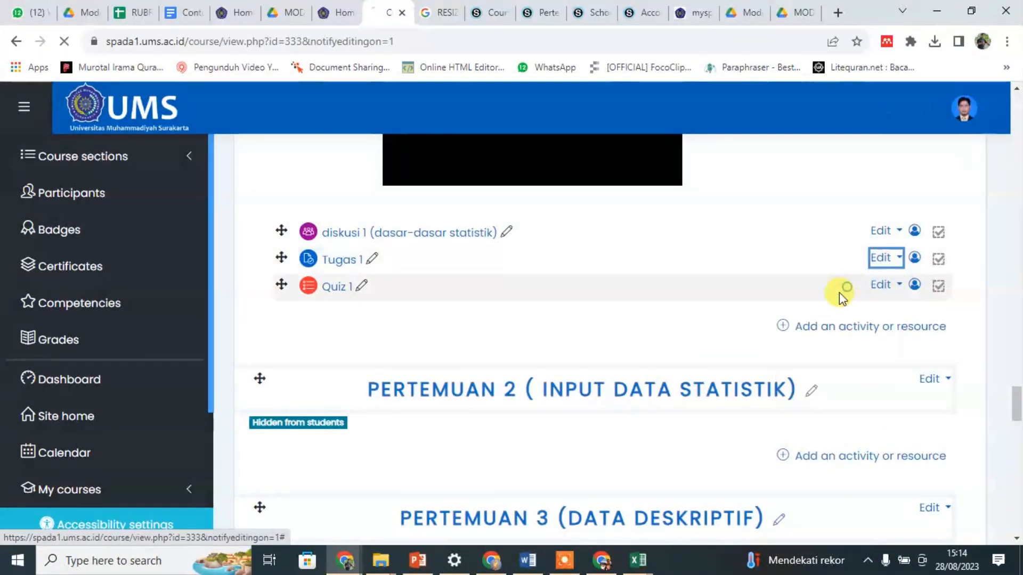
Set the grouping in the assignment's common module settings to "kelas A dan B (senin)".
scroll(438, 320, down, 20)
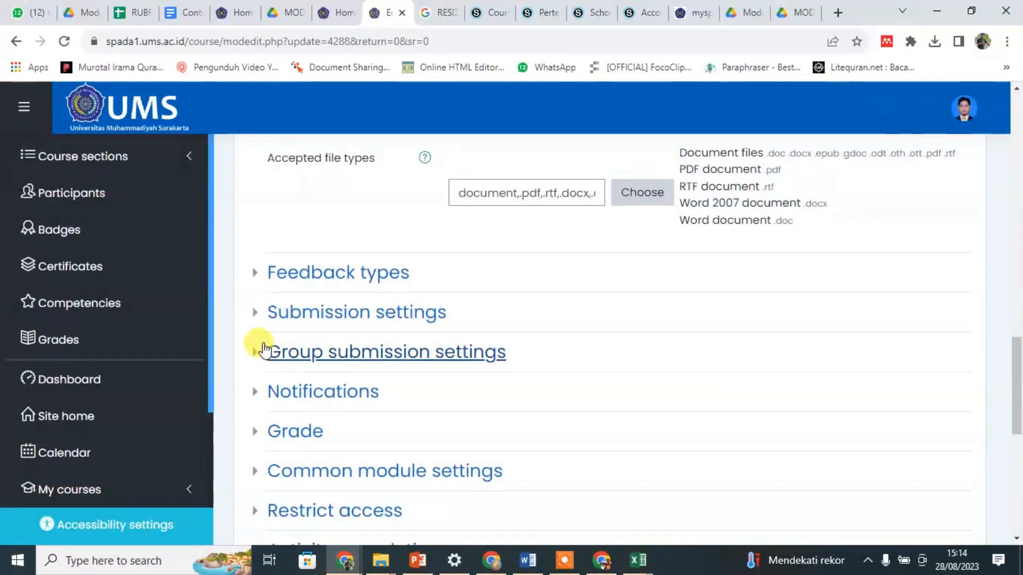
scroll(349, 358, down, 1)
click(373, 396)
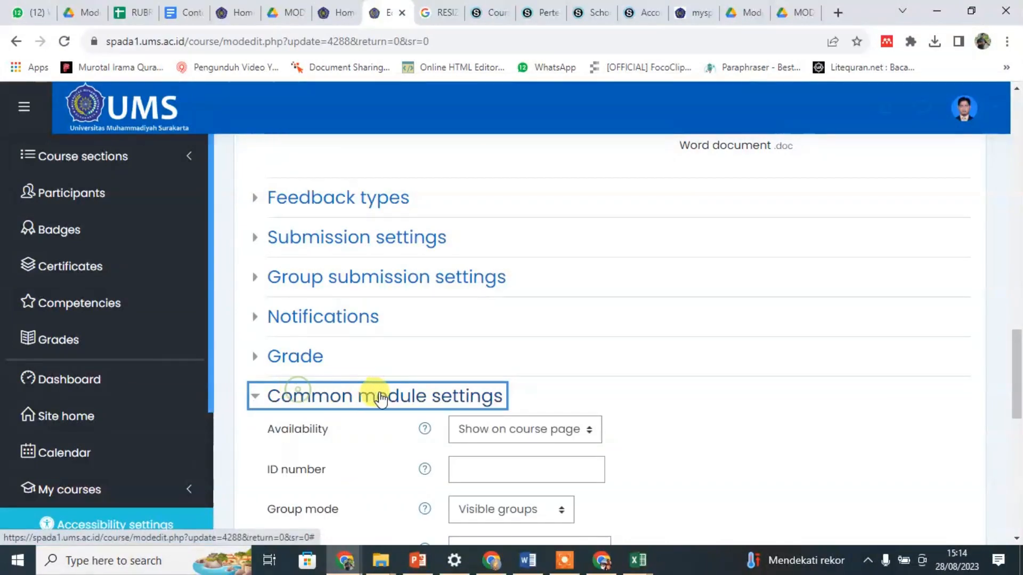
scroll(388, 393, down, 4)
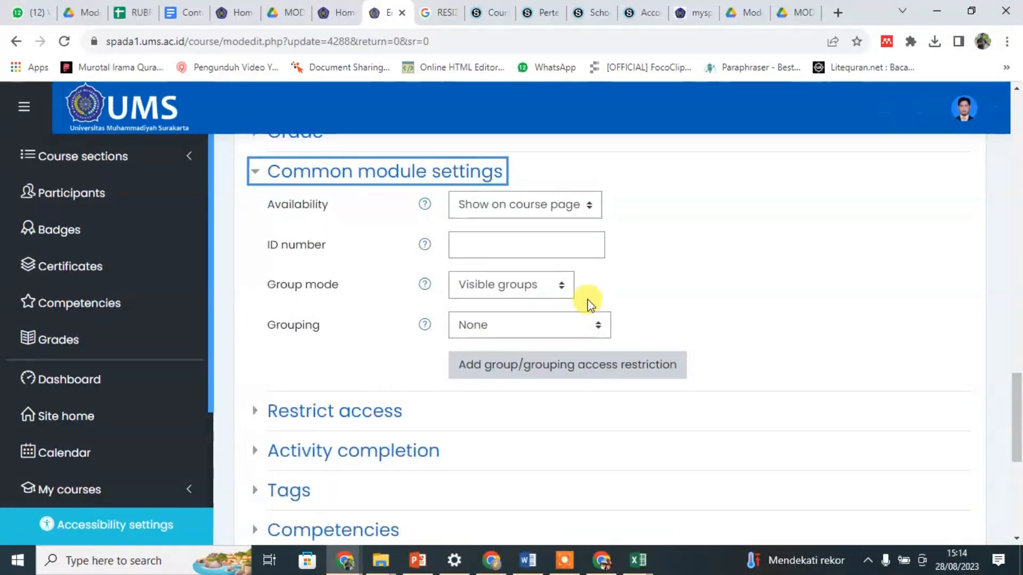
click(584, 326)
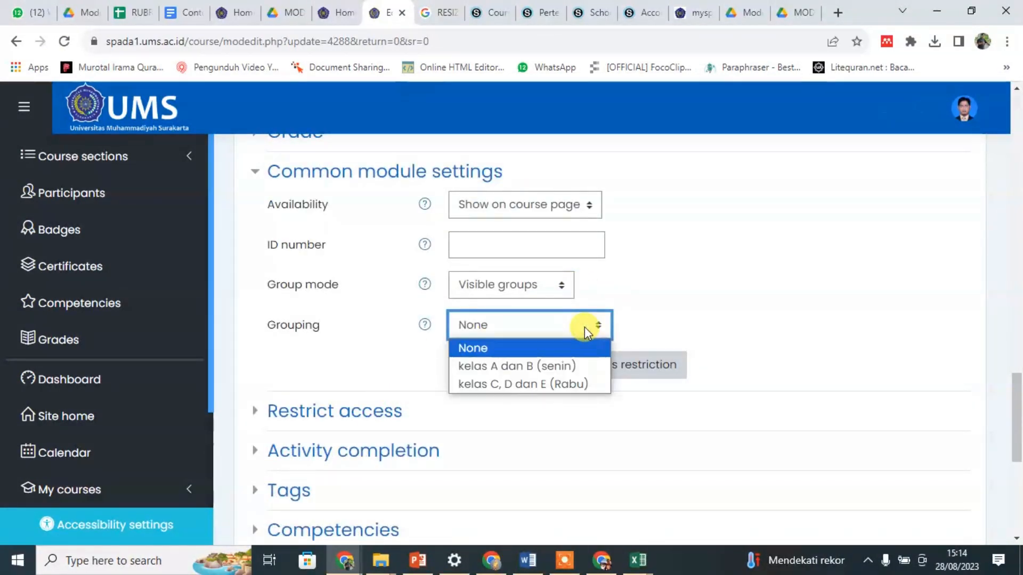
click(532, 366)
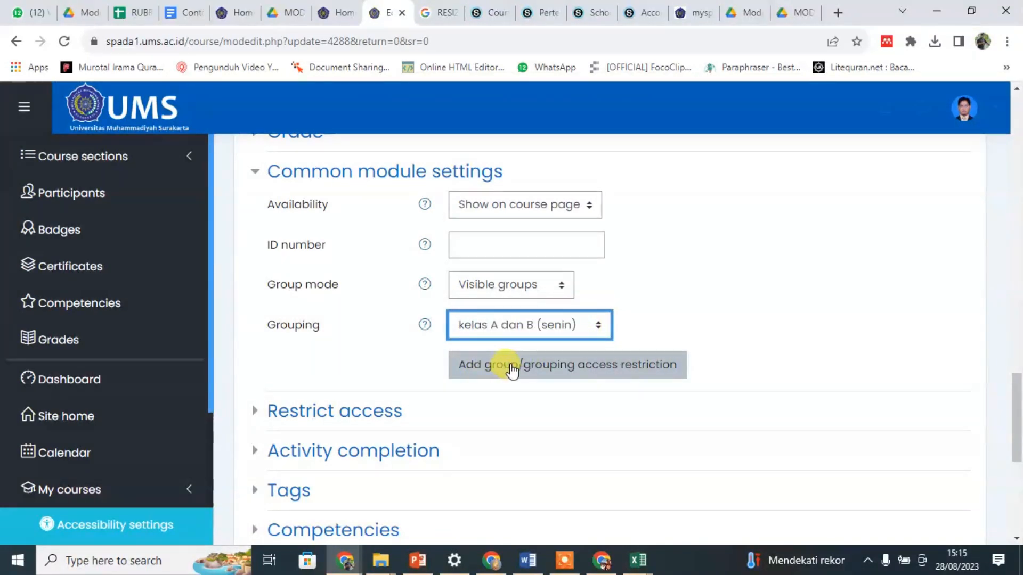
Check the group submission settings of Tugas 1, save the assignment and return to the Pertemuan 1 activities on the course page.
scroll(420, 354, up, 5)
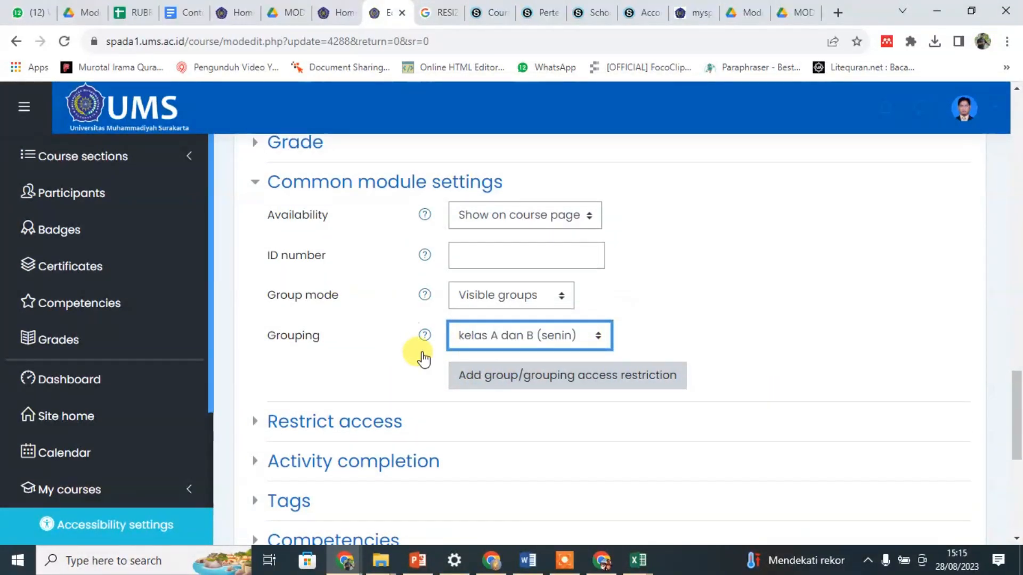
click(258, 352)
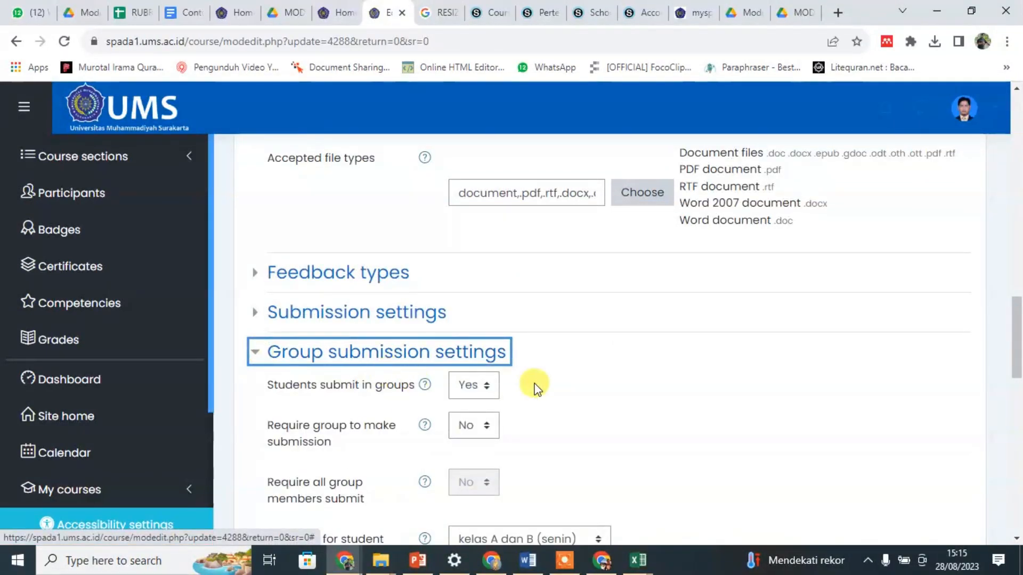
scroll(527, 381, down, 4)
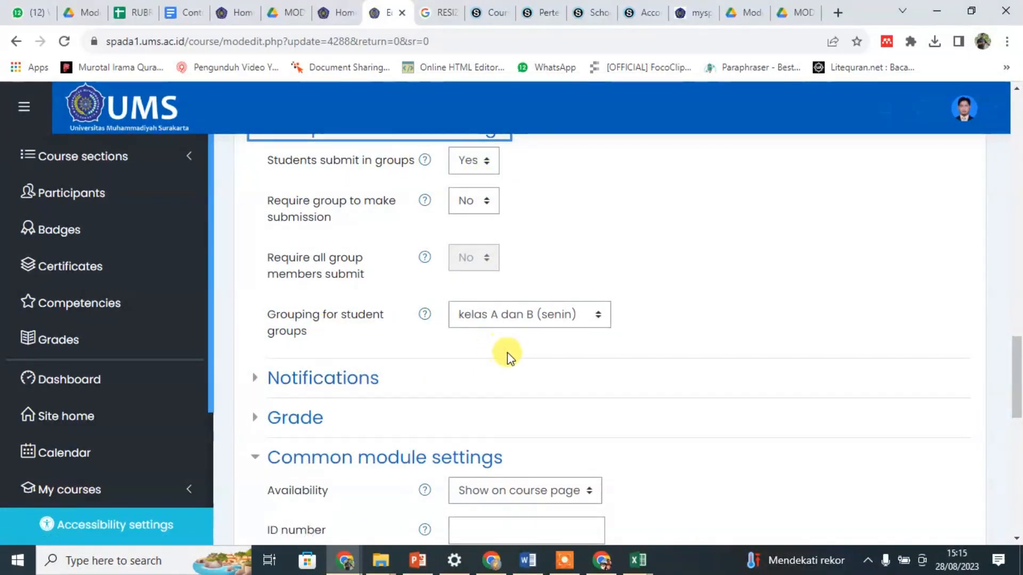
scroll(503, 354, down, 4)
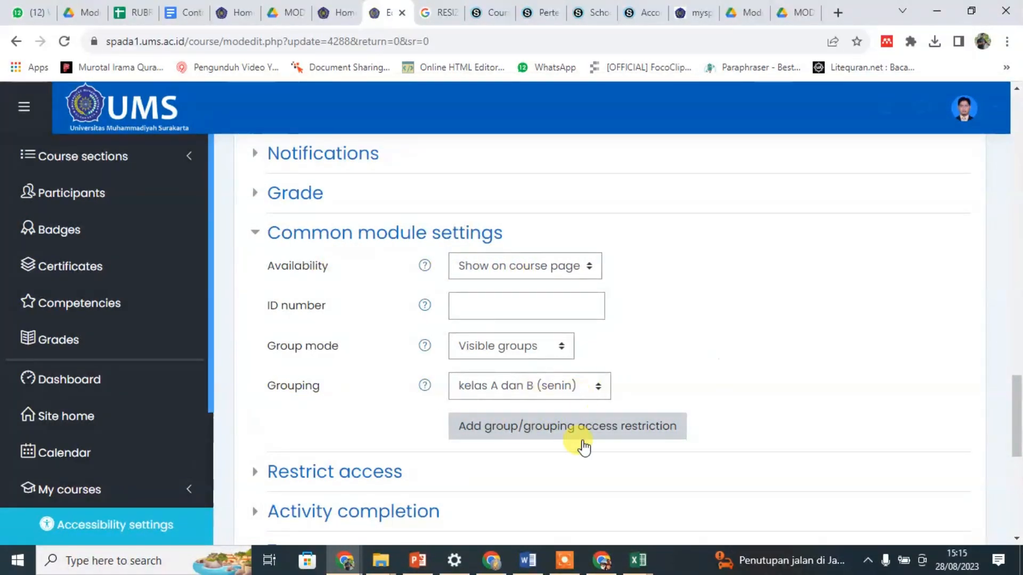
scroll(581, 459, down, 8)
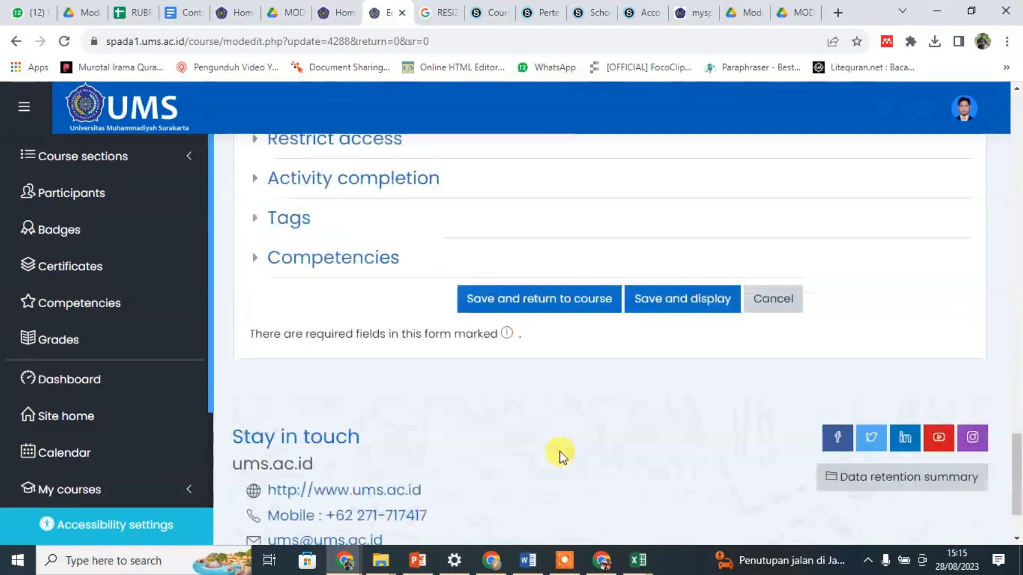
click(535, 222)
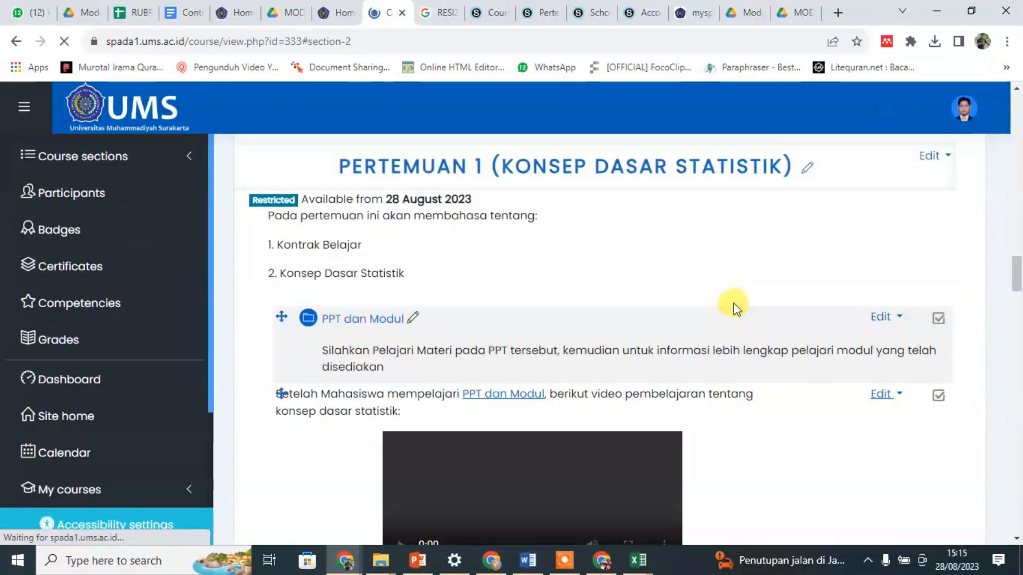
scroll(735, 303, down, 15)
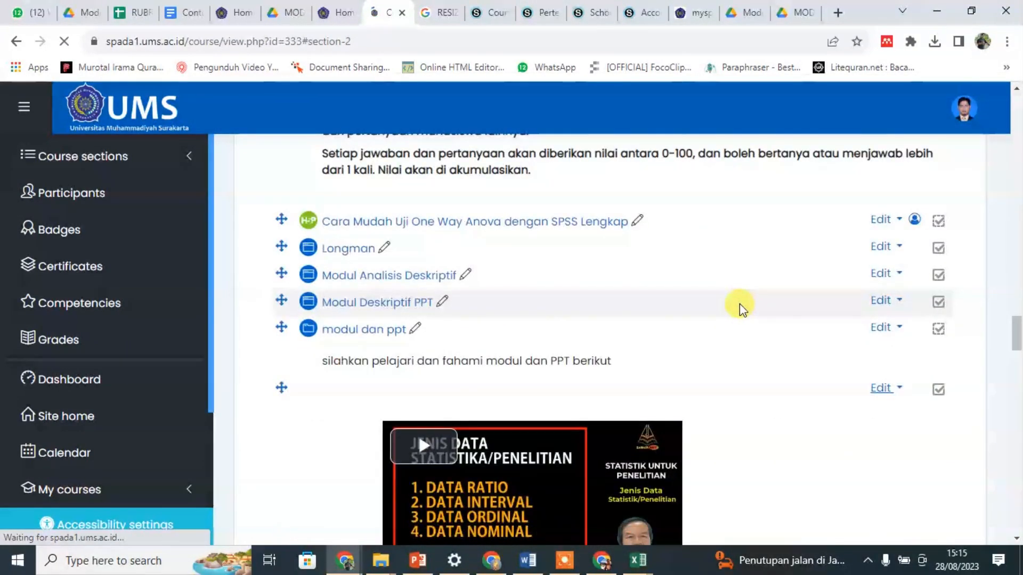
scroll(742, 307, down, 8)
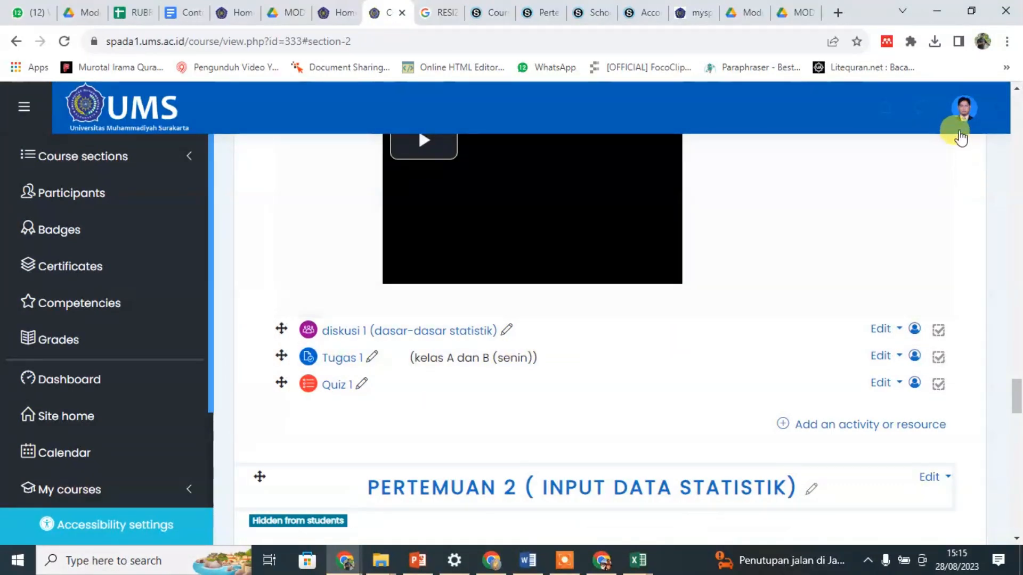
Switch to the Student role to preview the course with the new grouping.
click(962, 115)
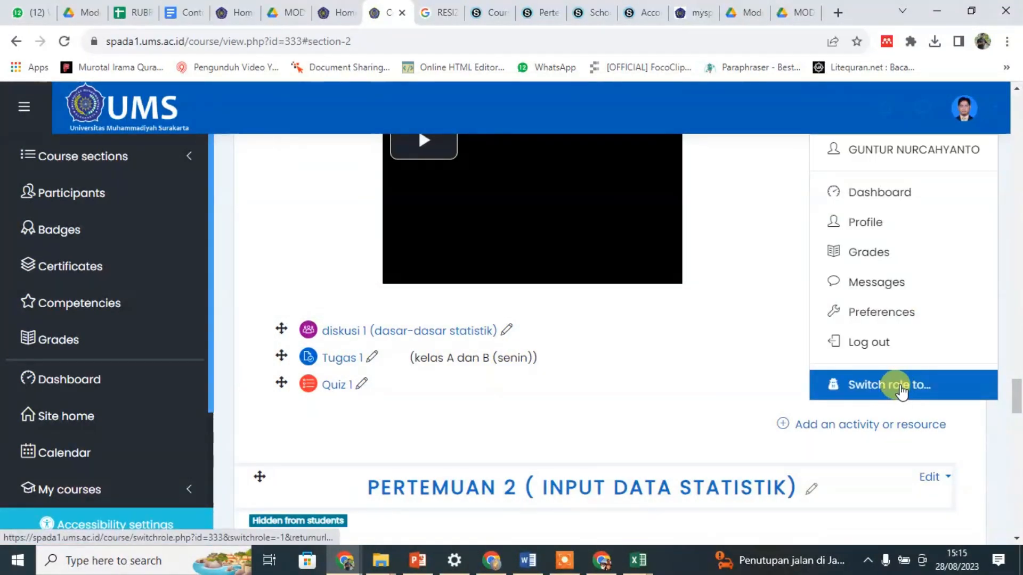
click(901, 386)
click(288, 442)
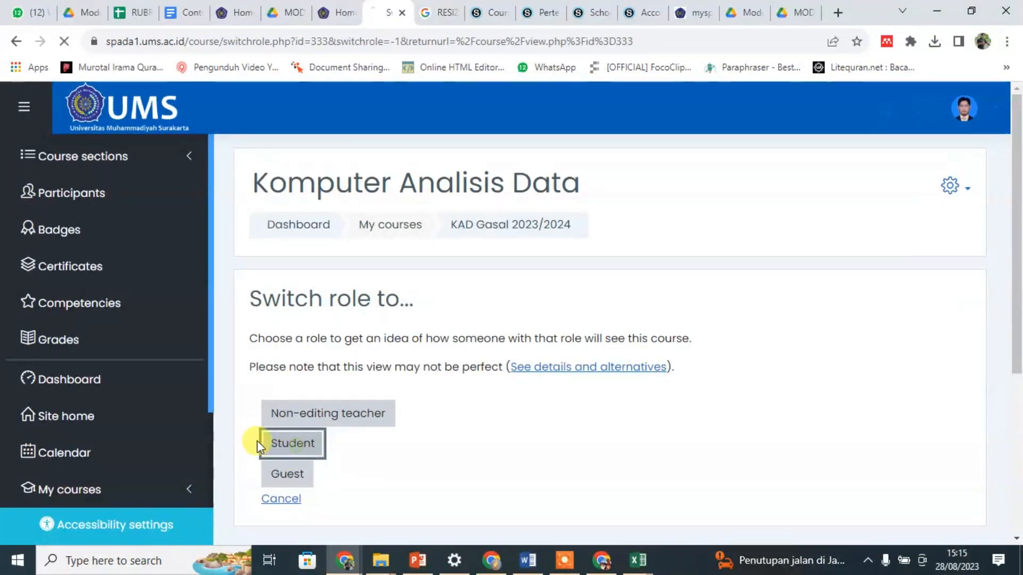
Open Tugas 1 from Pertemuan 1 as a student and examine its submission status, grading criteria and rubric grade.
scroll(444, 360, down, 15)
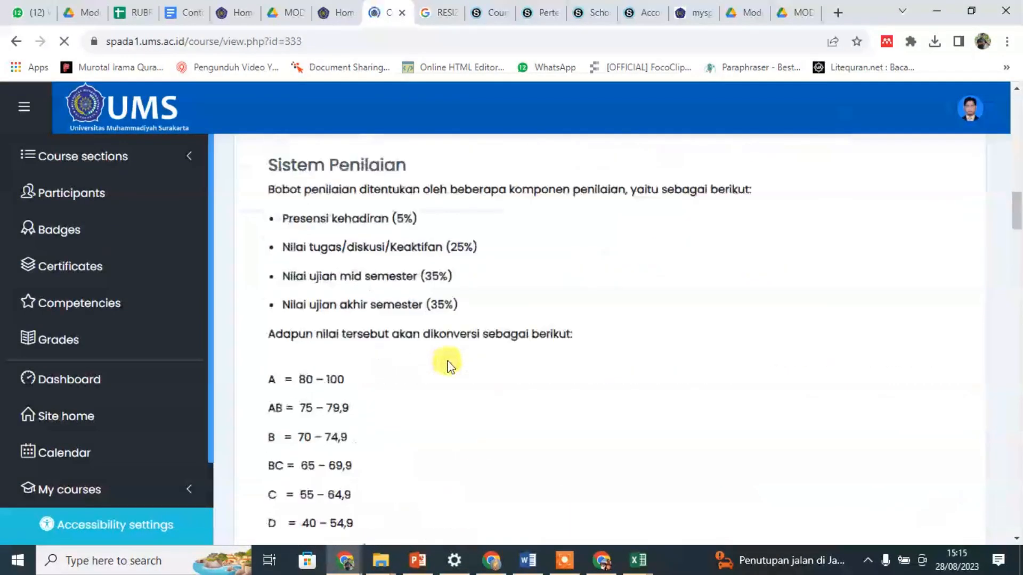
scroll(447, 367, down, 20)
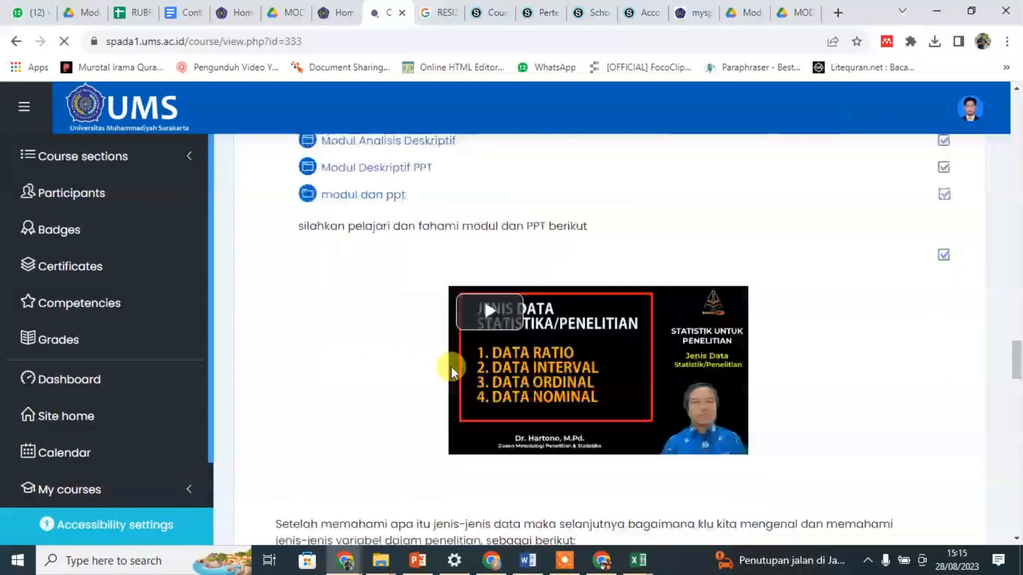
scroll(450, 367, up, 1)
scroll(451, 368, down, 7)
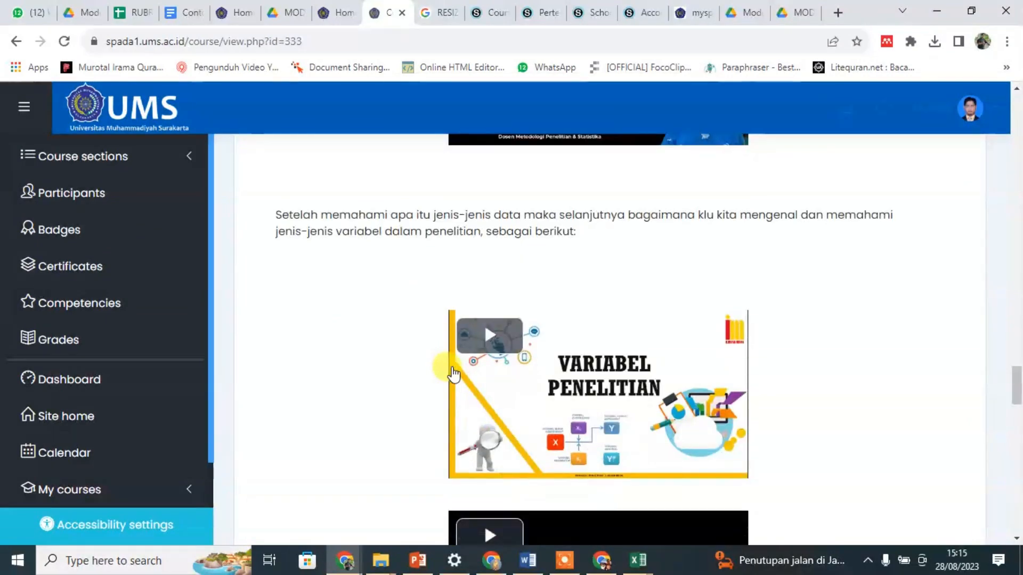
scroll(452, 373, up, 5)
scroll(442, 368, down, 10)
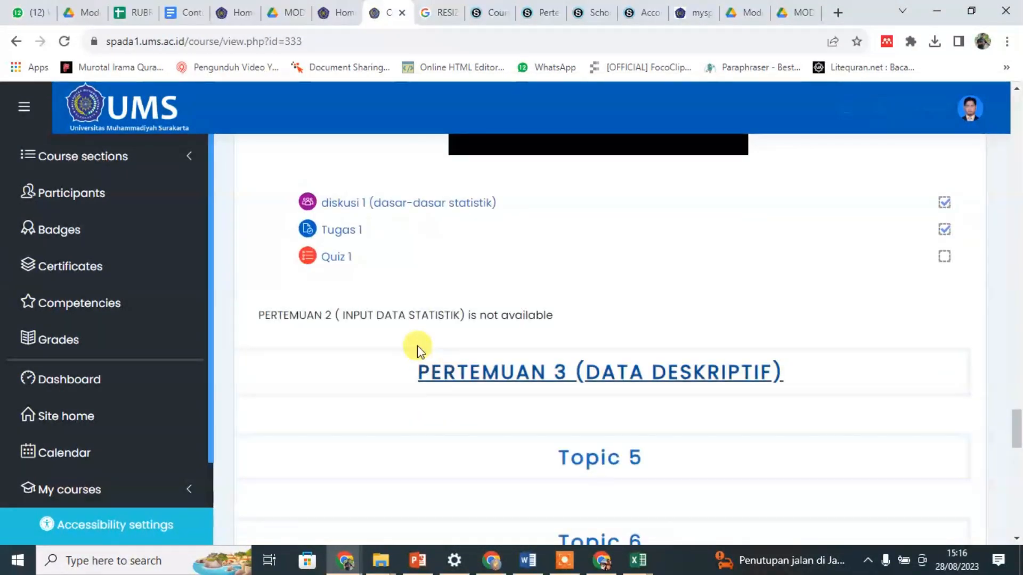
click(339, 232)
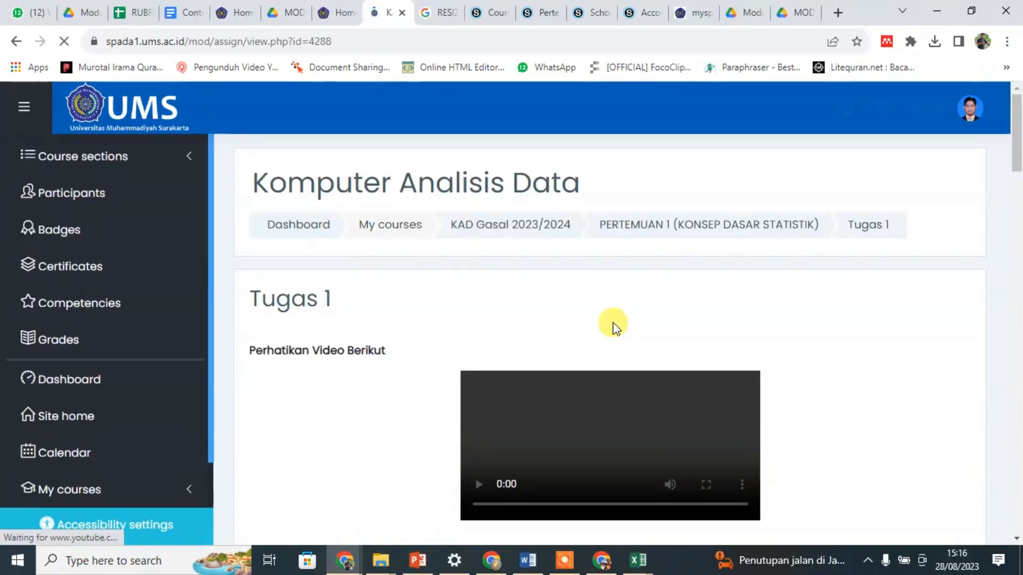
scroll(611, 328, down, 10)
scroll(611, 329, down, 12)
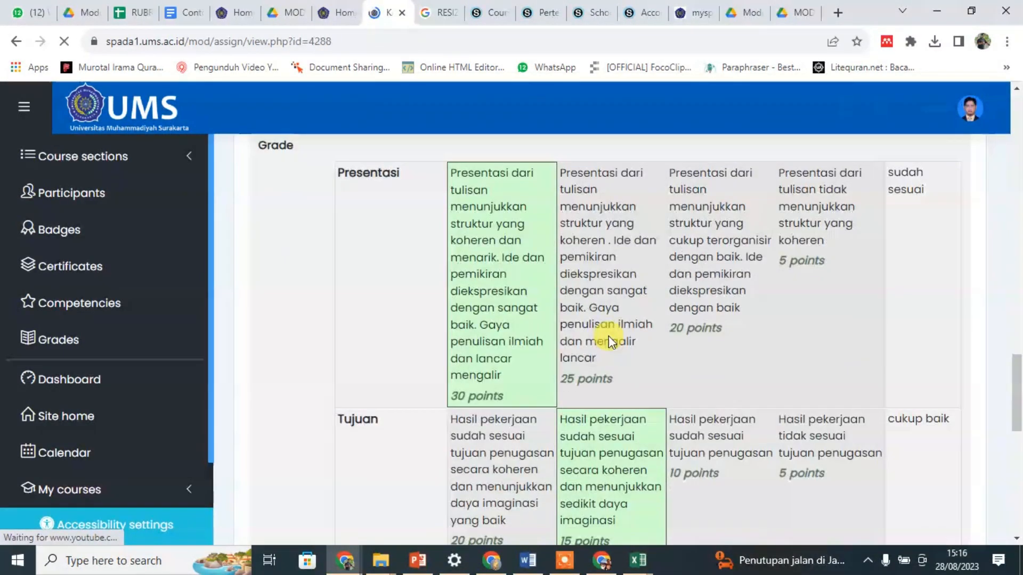
scroll(610, 339, up, 12)
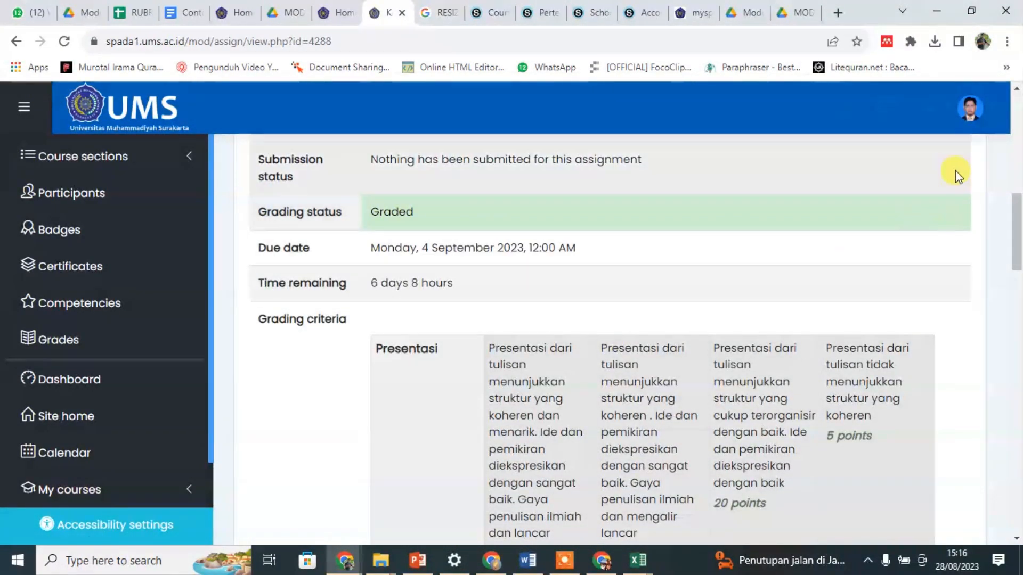
Return to the normal role and examine the visible groups setting and grading summary of Tugas 1.
click(971, 112)
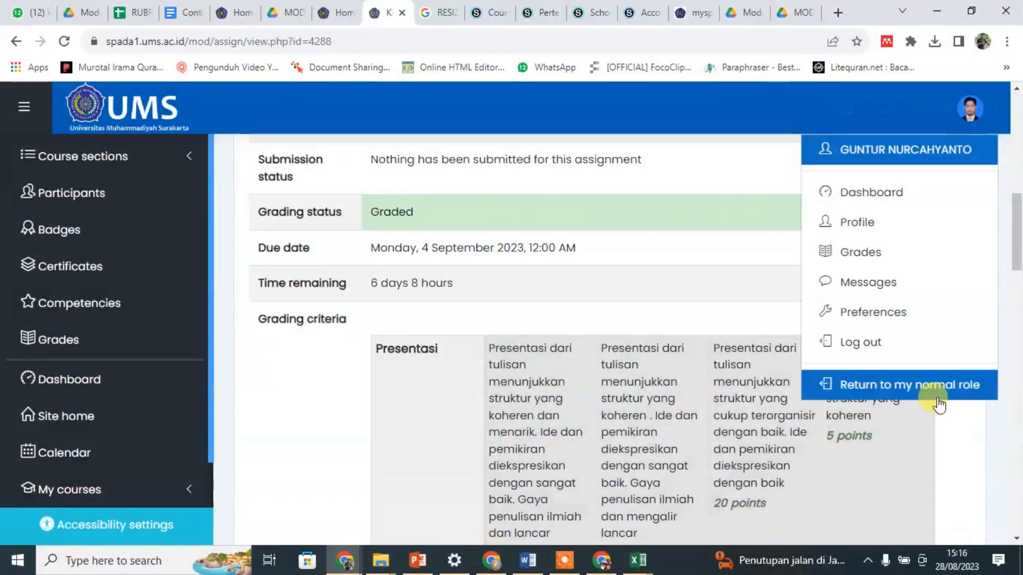
click(933, 387)
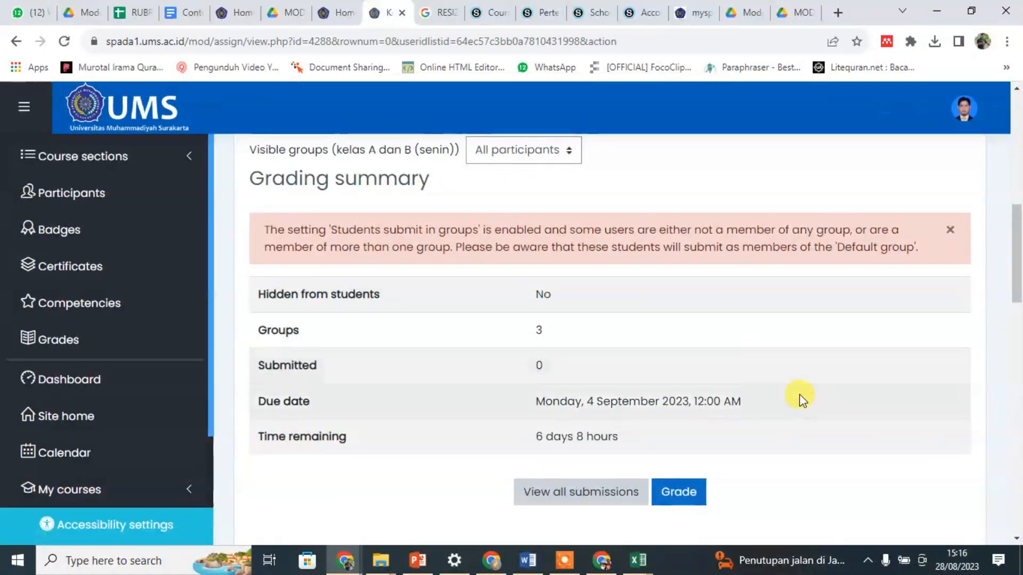
scroll(783, 408, up, 6)
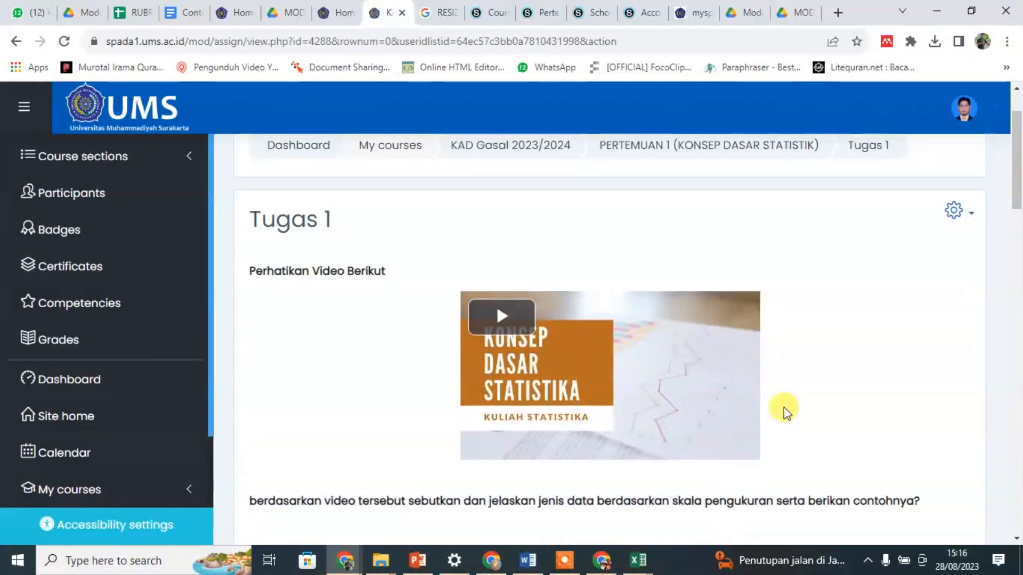
scroll(784, 407, down, 3)
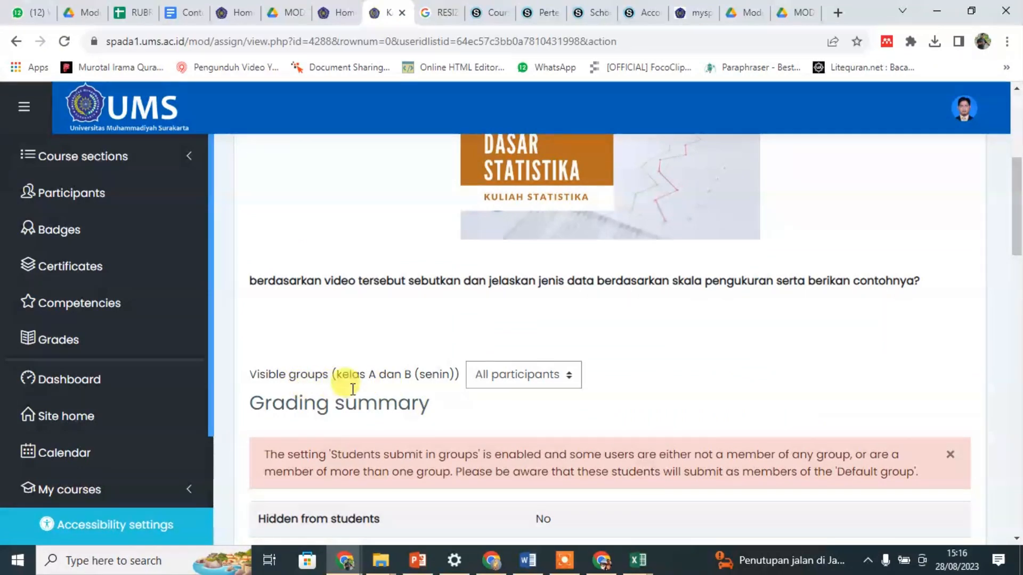
scroll(446, 394, down, 5)
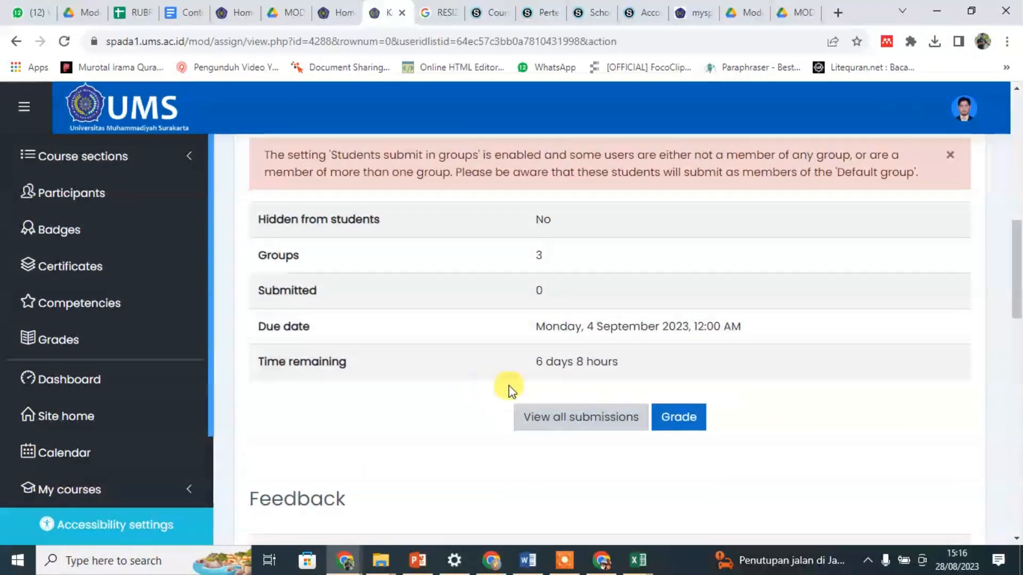
scroll(431, 330, up, 9)
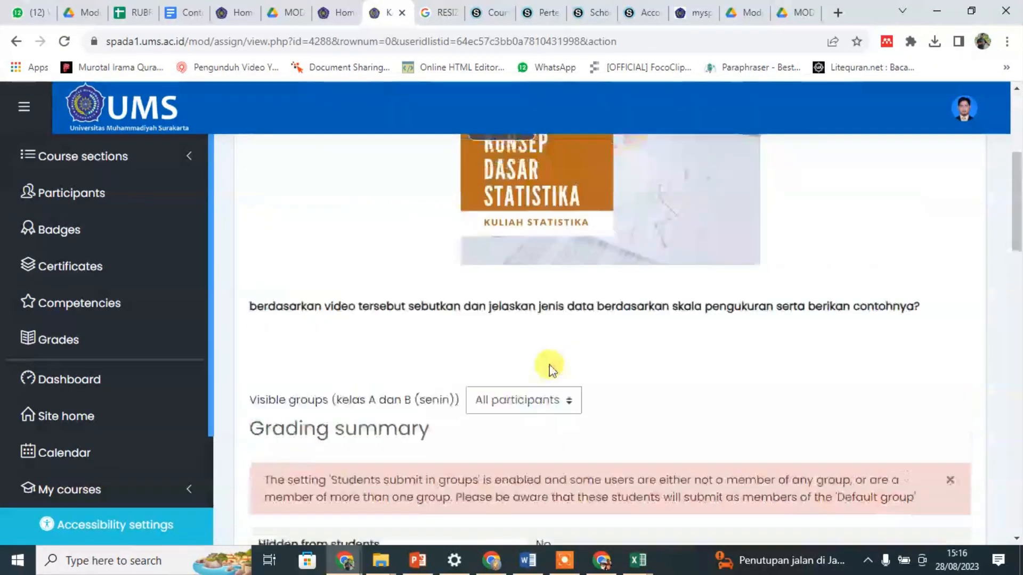
scroll(605, 357, down, 9)
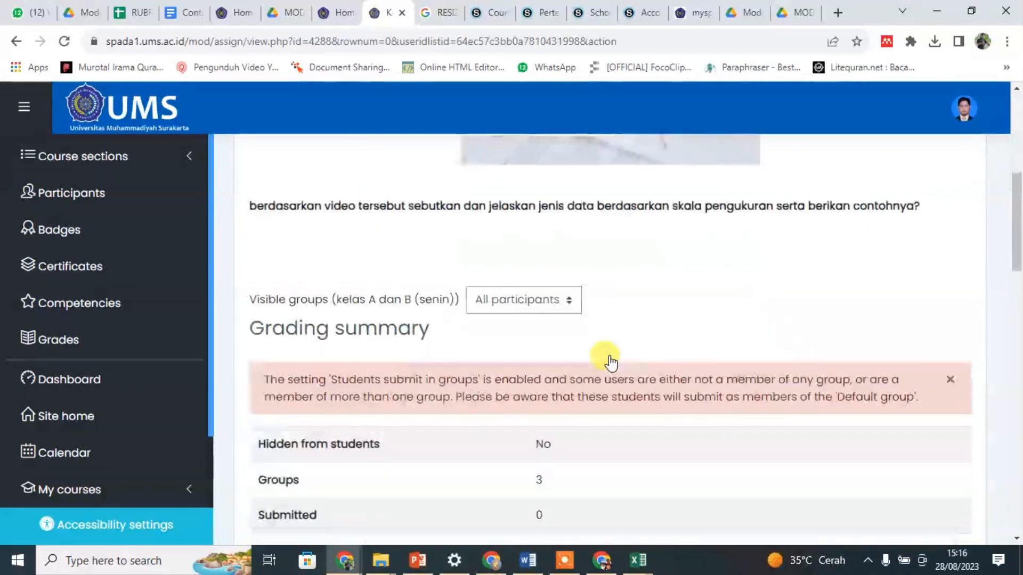
scroll(613, 354, up, 9)
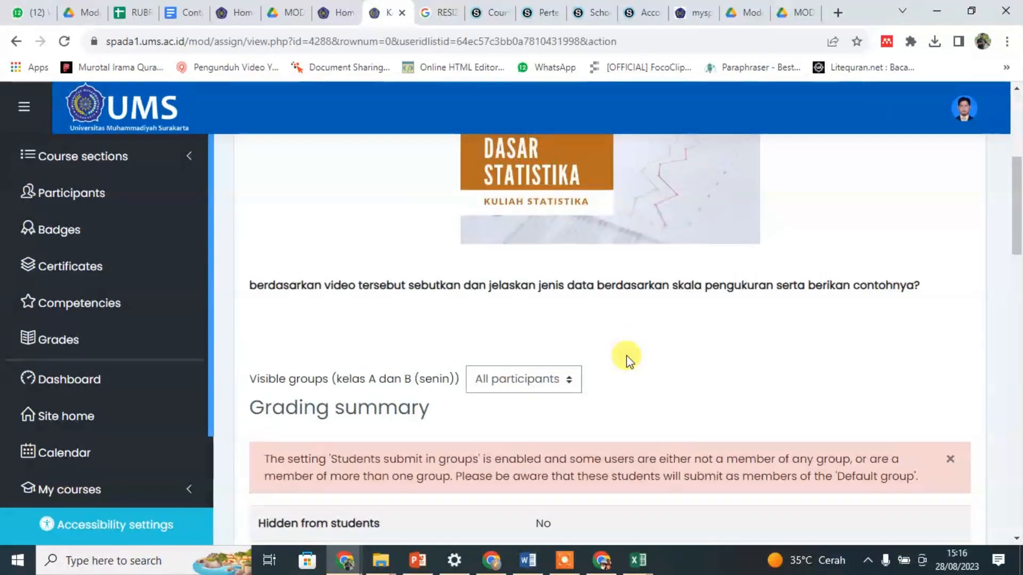
Examine the Tugas 1 grading summary, including its groups, submissions and due date, and the assignment description.
scroll(473, 315, down, 4)
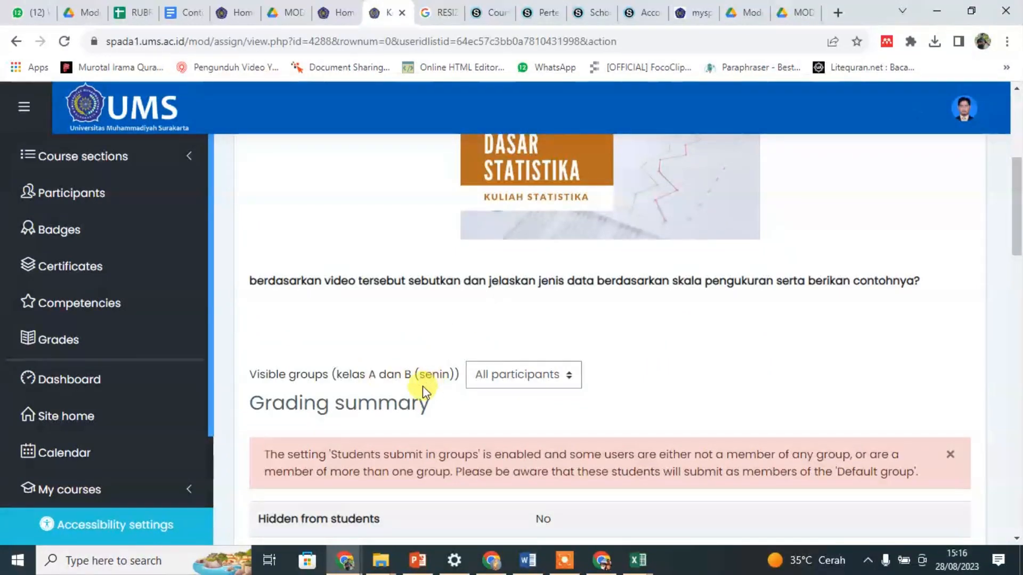
scroll(538, 376, down, 4)
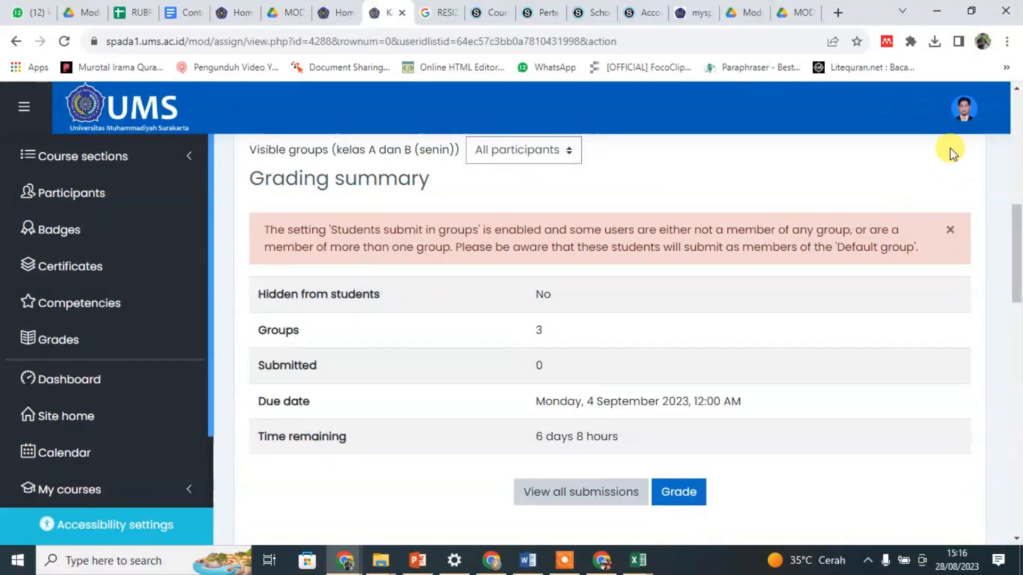
scroll(543, 361, up, 6)
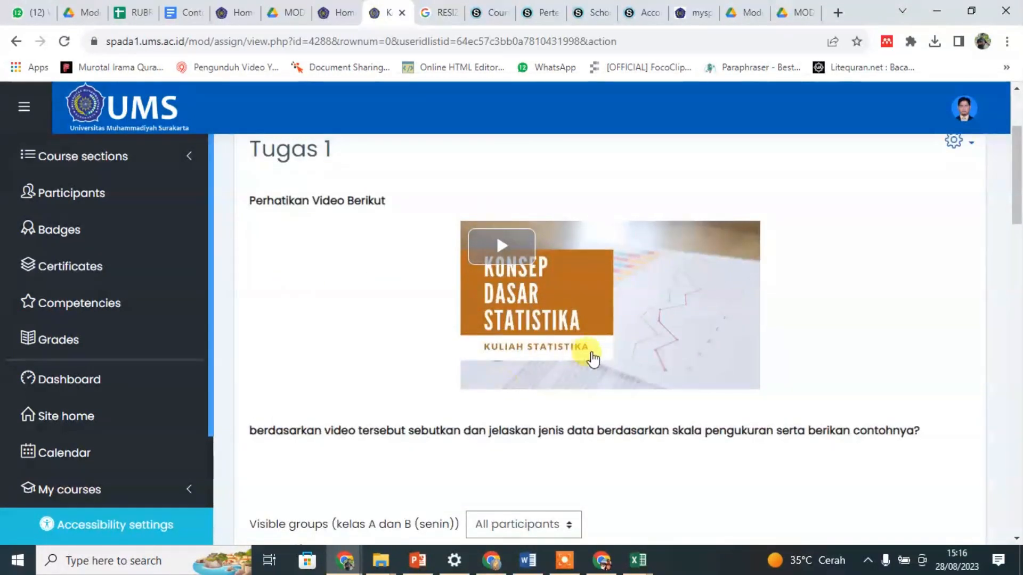
scroll(589, 358, up, 2)
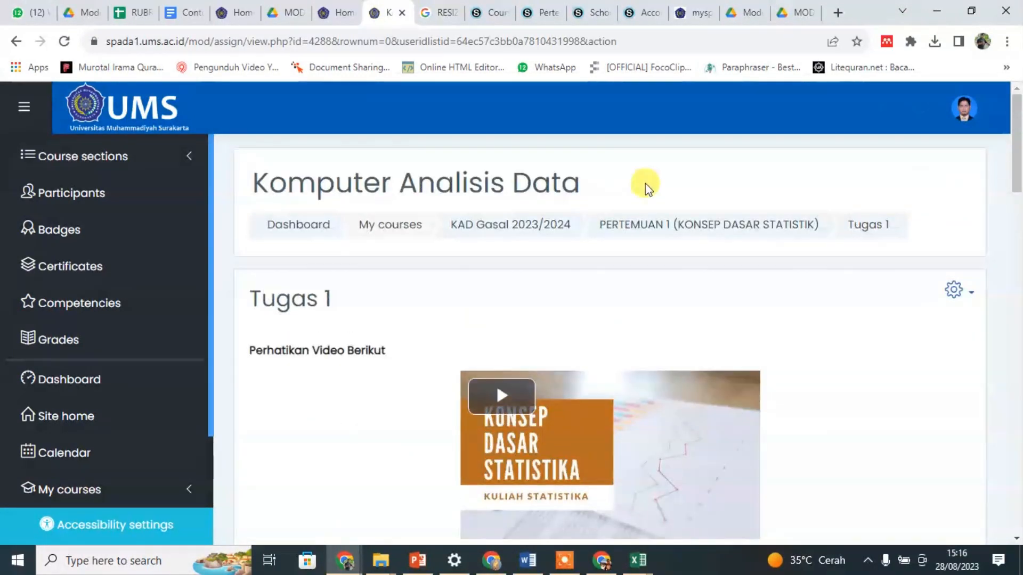
Return from Tugas 1 to the Komputer Analisis Data course page and turn editing on.
click(869, 226)
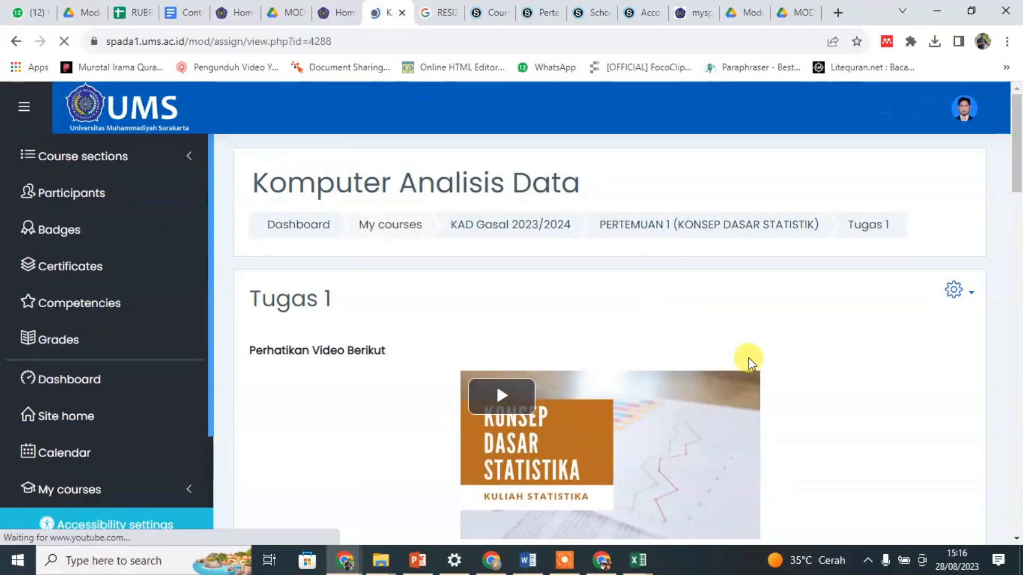
click(668, 226)
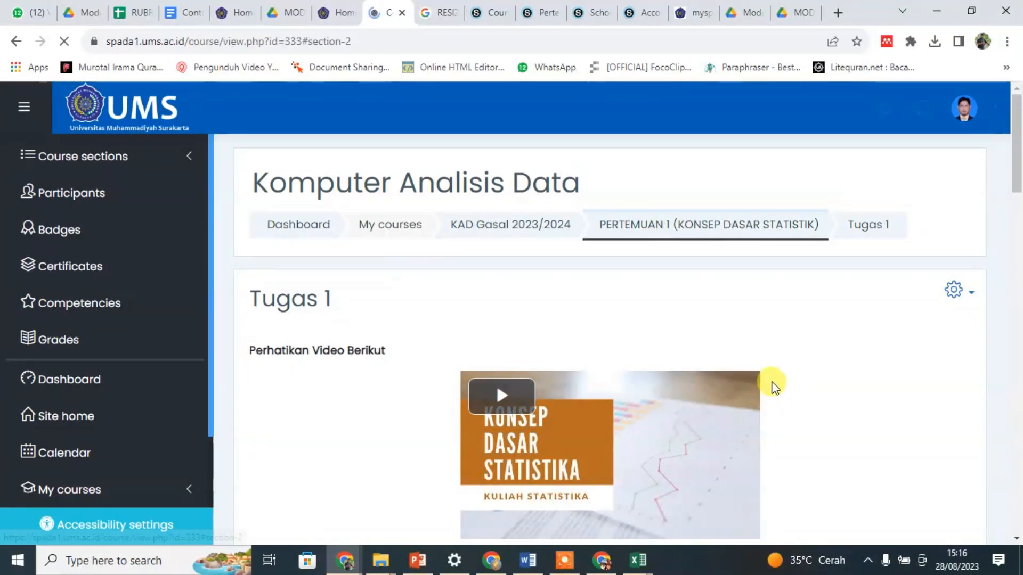
scroll(863, 329, up, 20)
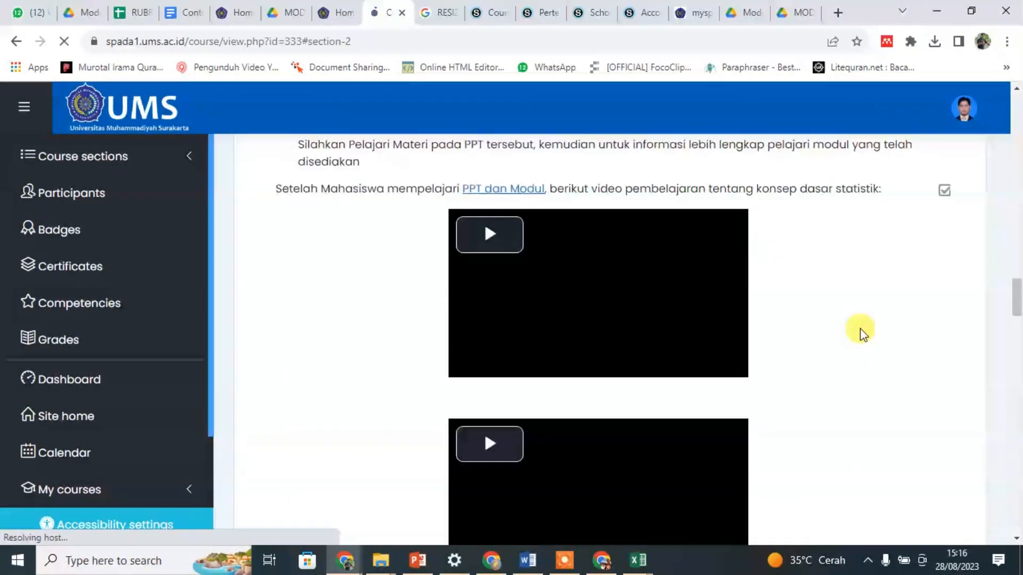
scroll(872, 328, up, 15)
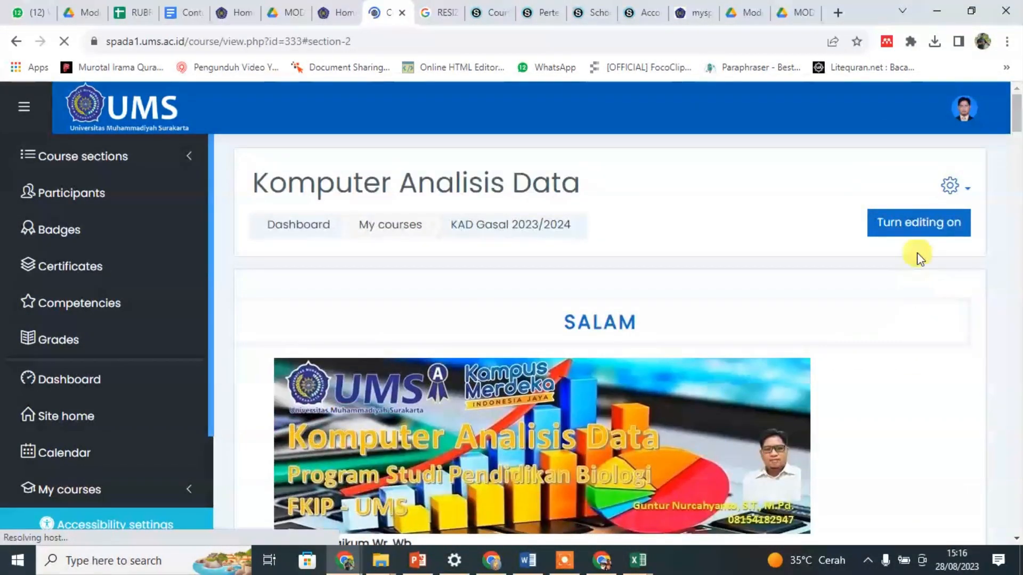
click(912, 223)
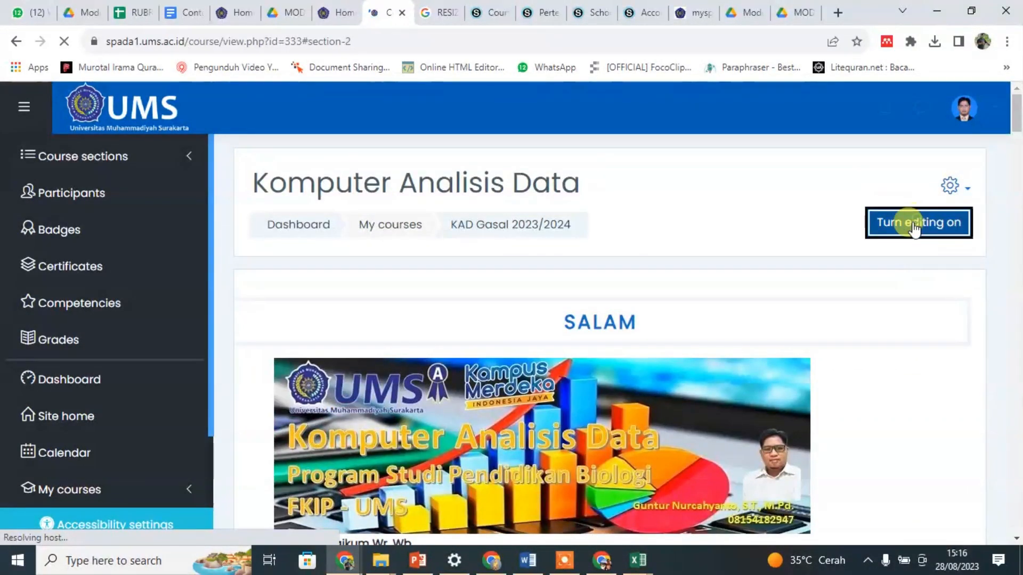
Duplicate the Tugas 1 assignment in the Pertemuan 1 section.
scroll(832, 341, down, 20)
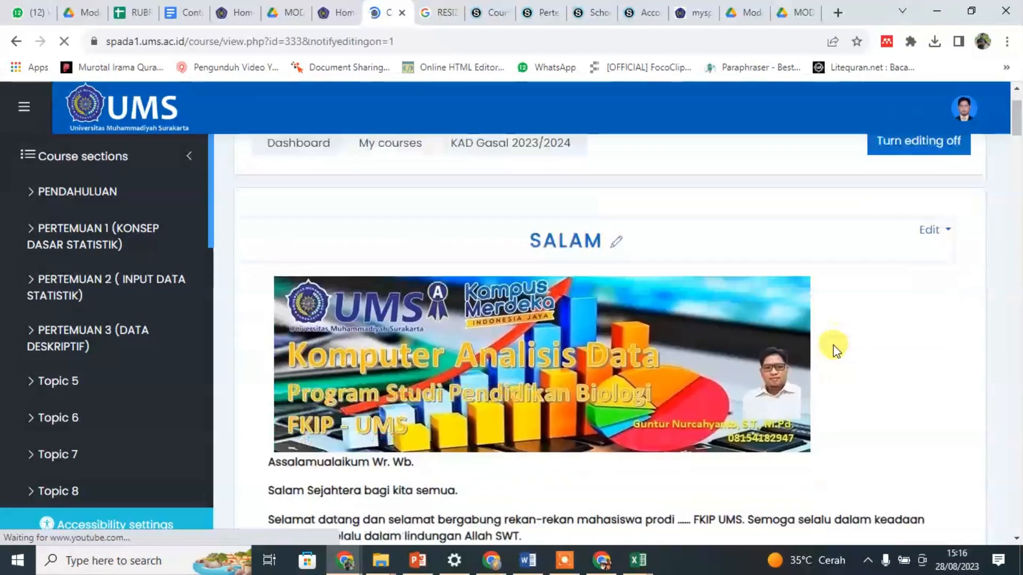
scroll(831, 351, down, 15)
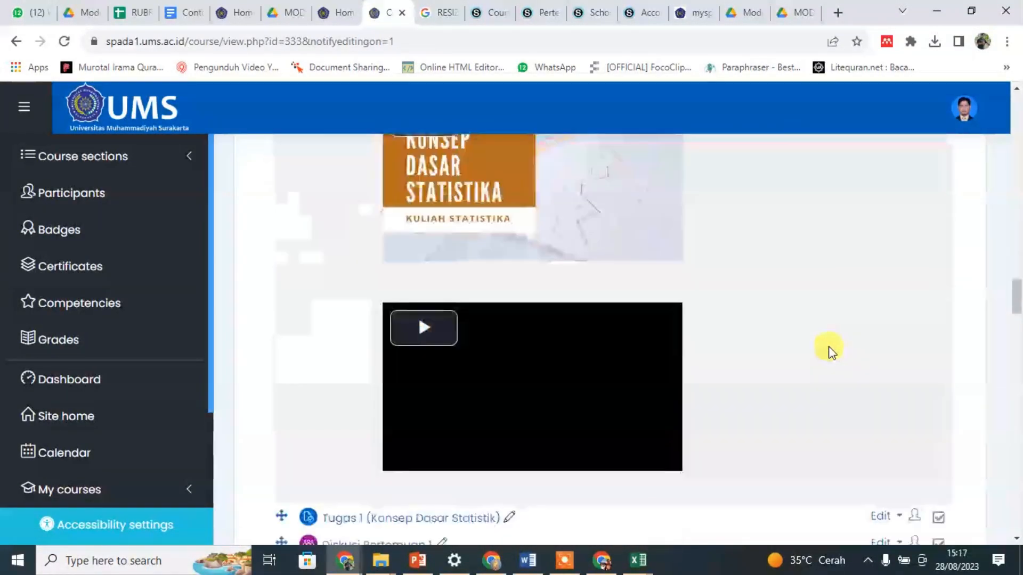
scroll(828, 350, down, 10)
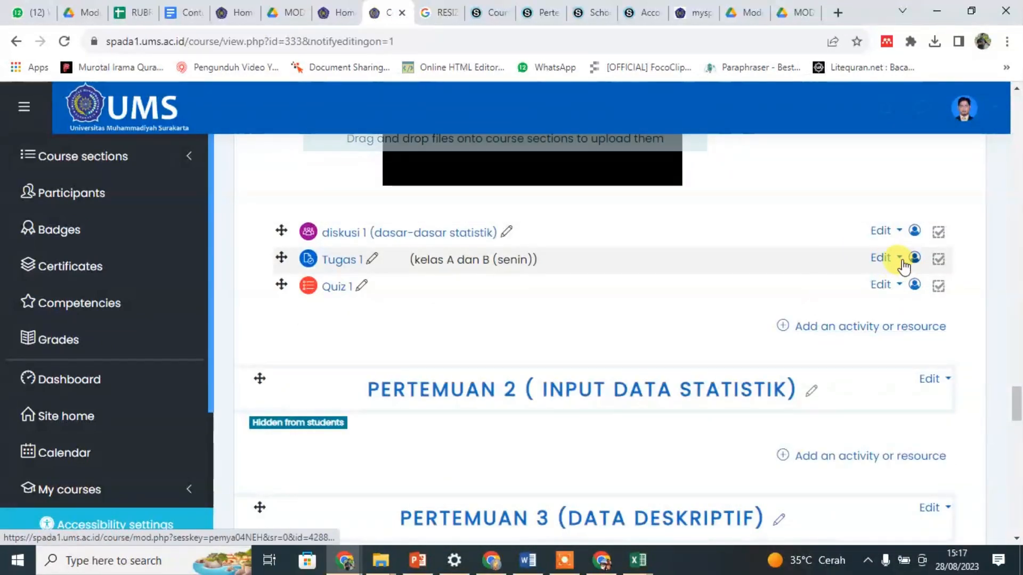
click(899, 258)
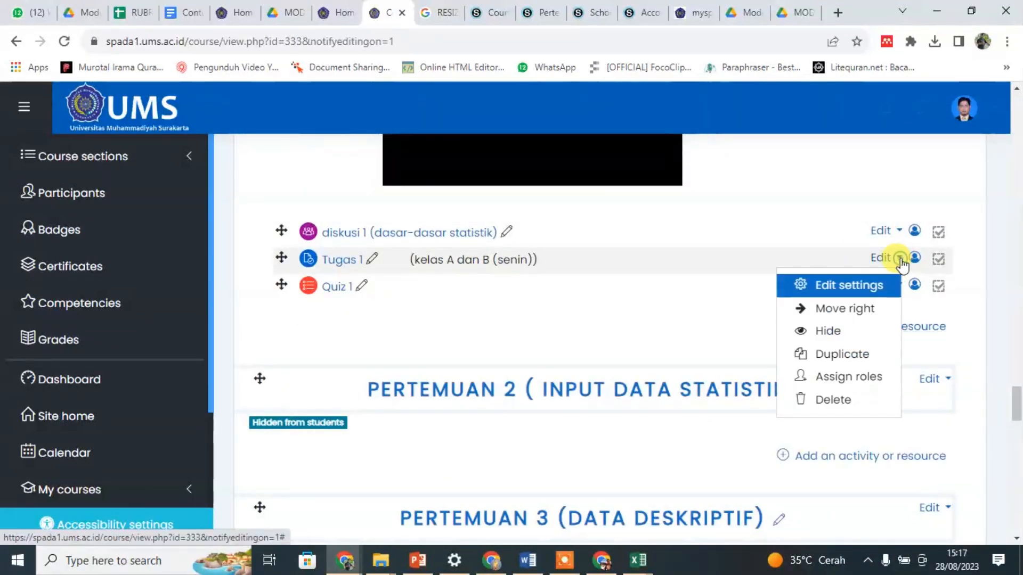
click(837, 353)
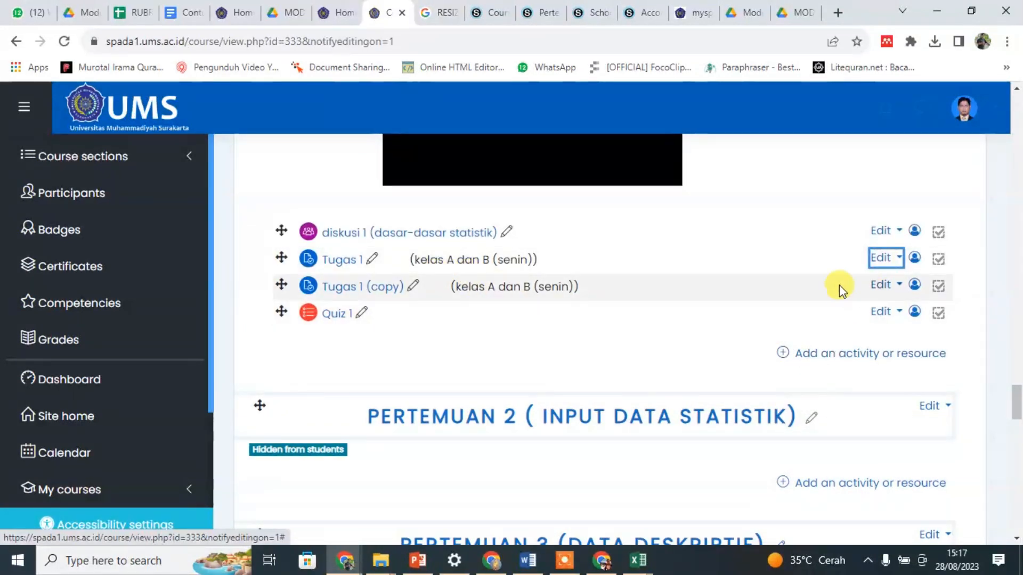
Rename the duplicated assignment as "Tugas 1 (rabu)".
click(413, 288)
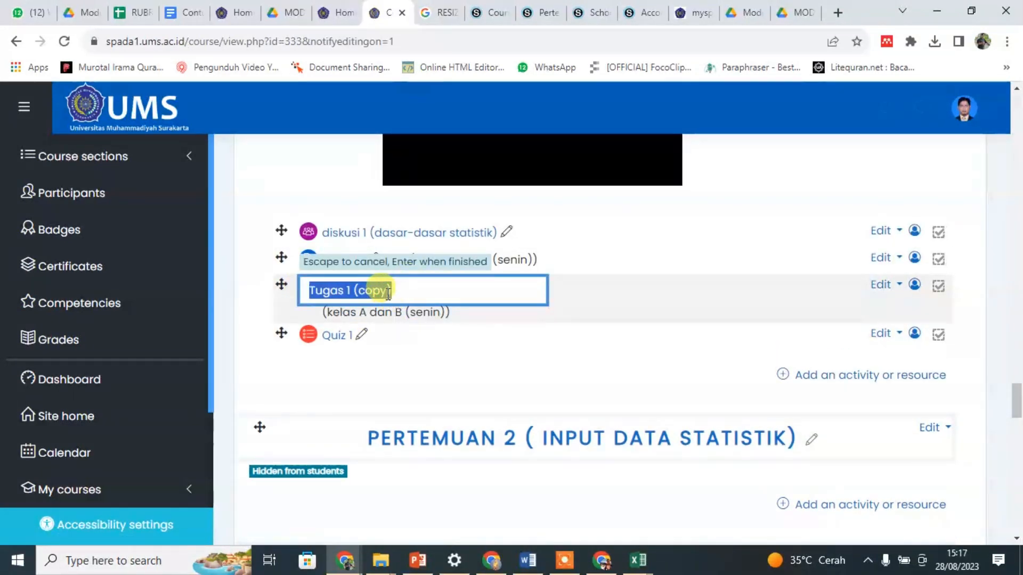
click(386, 289)
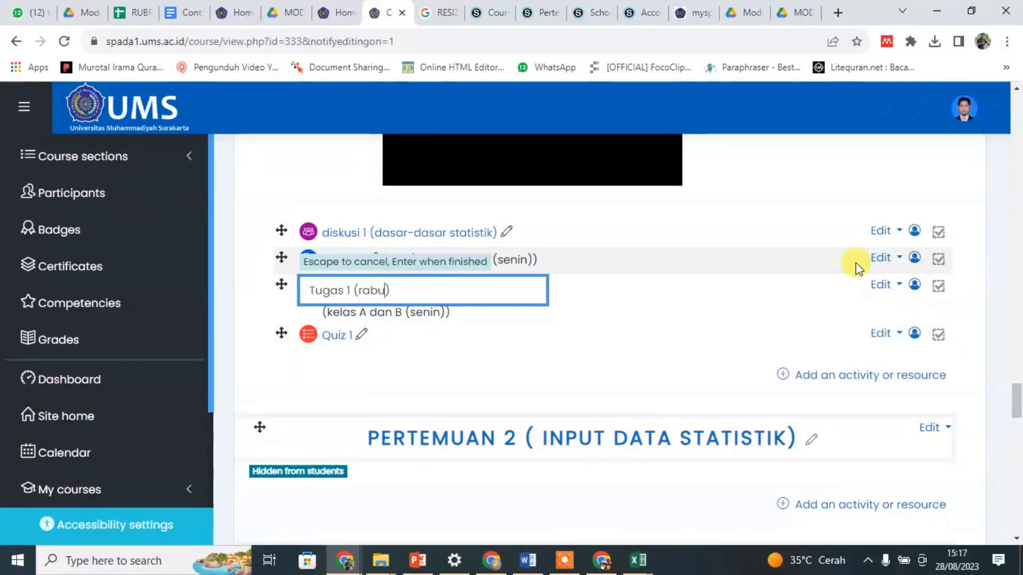
key(Return)
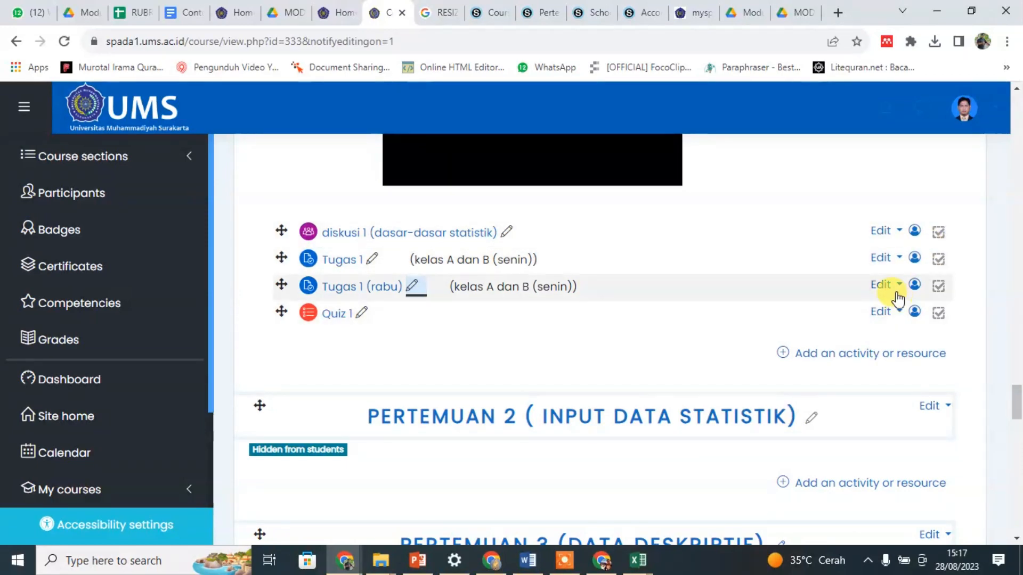
In the settings of Tugas 1 (rabu), set the grouping for student groups to kelas C, D dan E (Rabu).
click(882, 286)
click(849, 313)
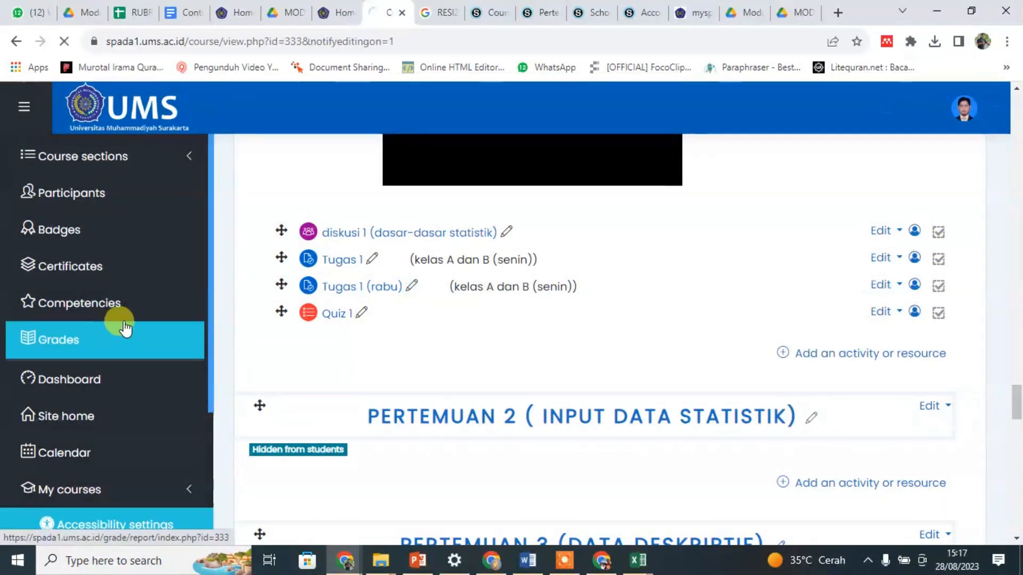
scroll(298, 354, down, 8)
scroll(307, 360, down, 10)
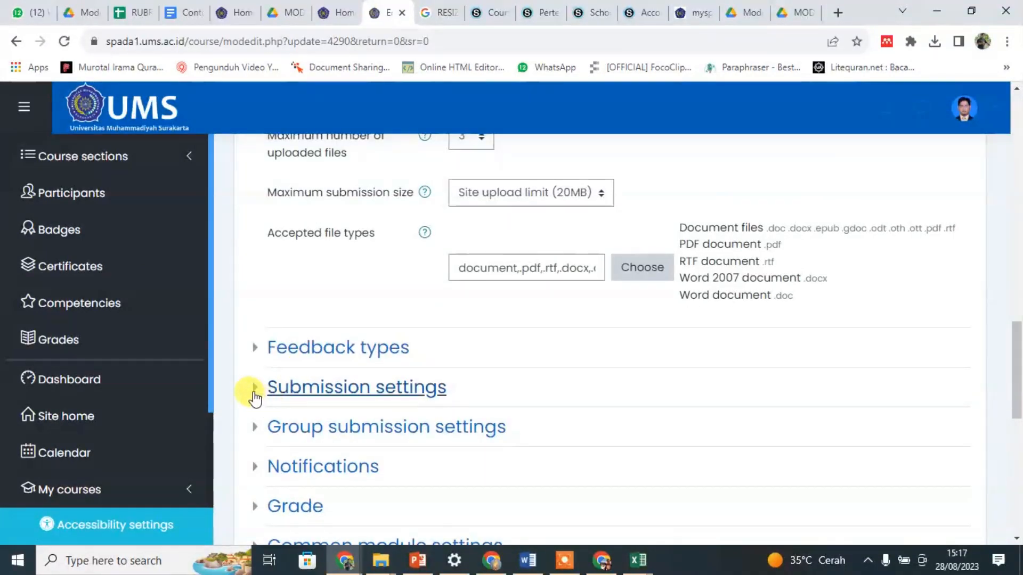
click(264, 426)
scroll(480, 389, down, 4)
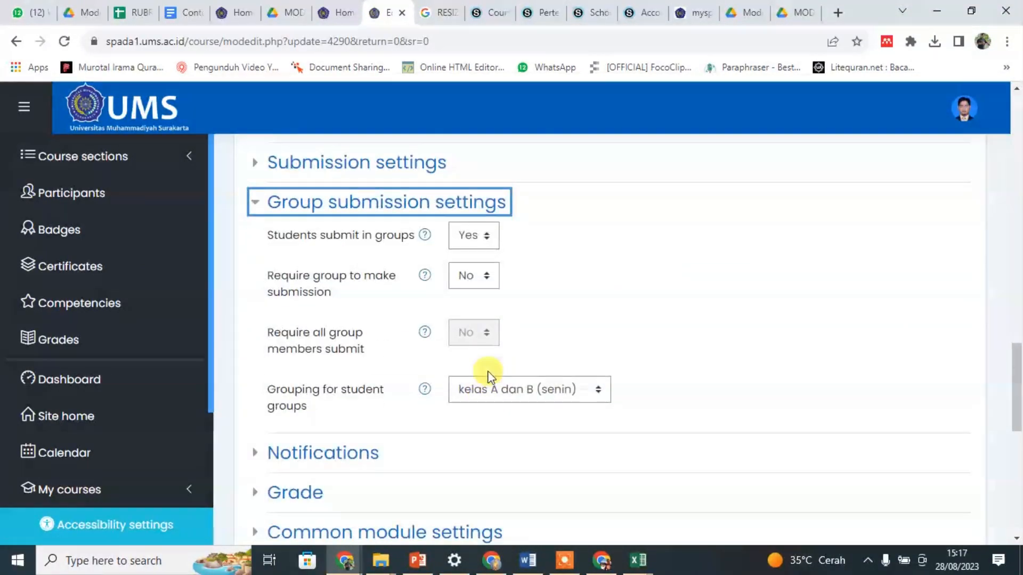
click(538, 389)
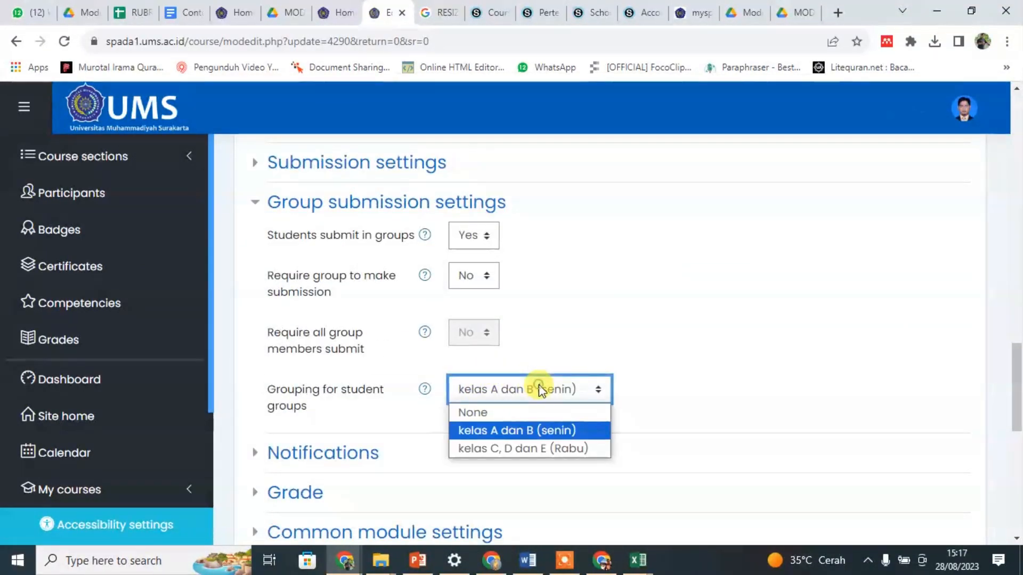
click(504, 449)
Set the Grouping in the common module settings of Tugas 1 (rabu) to kelas C, D dan E (Rabu).
scroll(305, 399, down, 4)
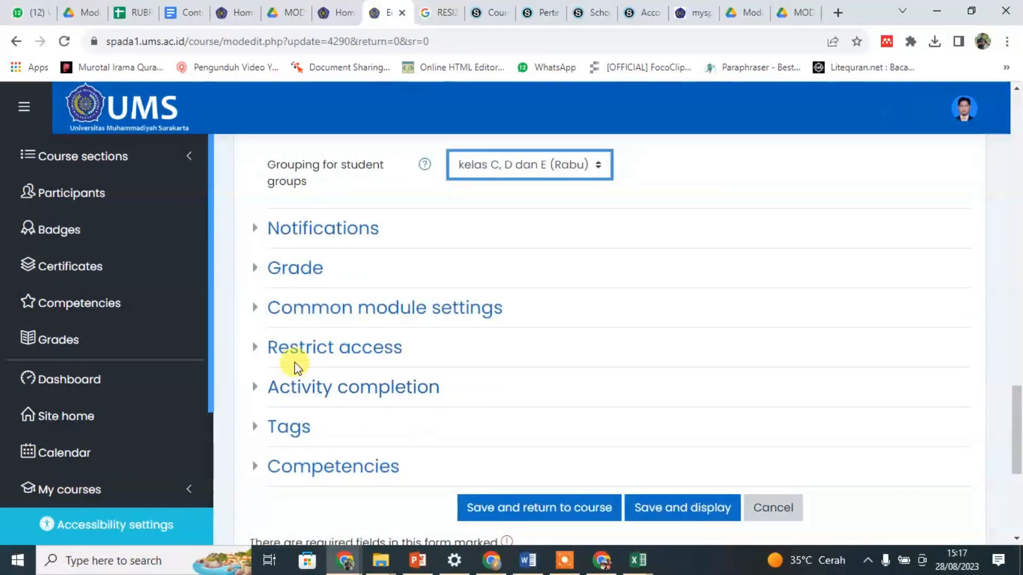
click(297, 311)
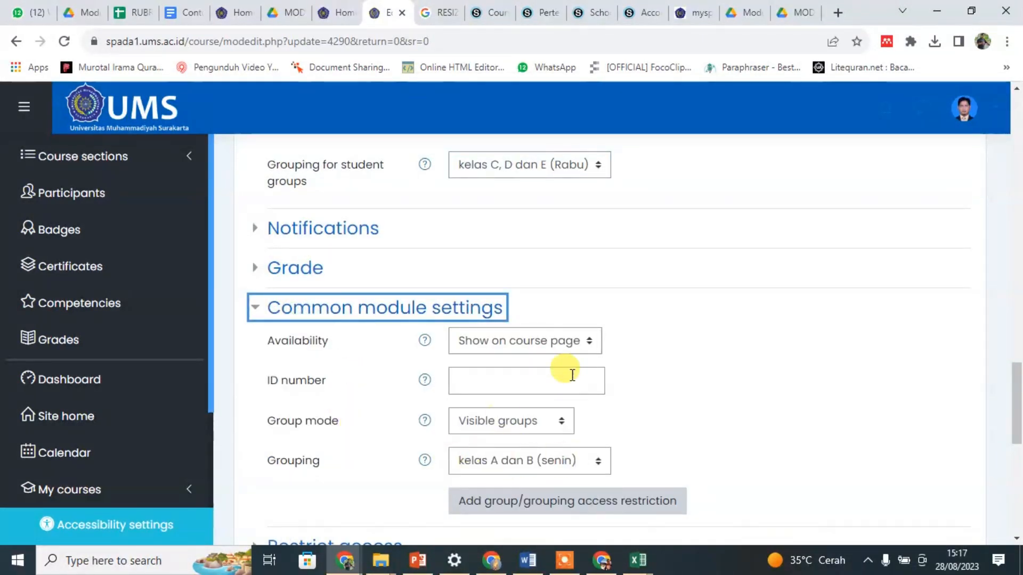
click(567, 462)
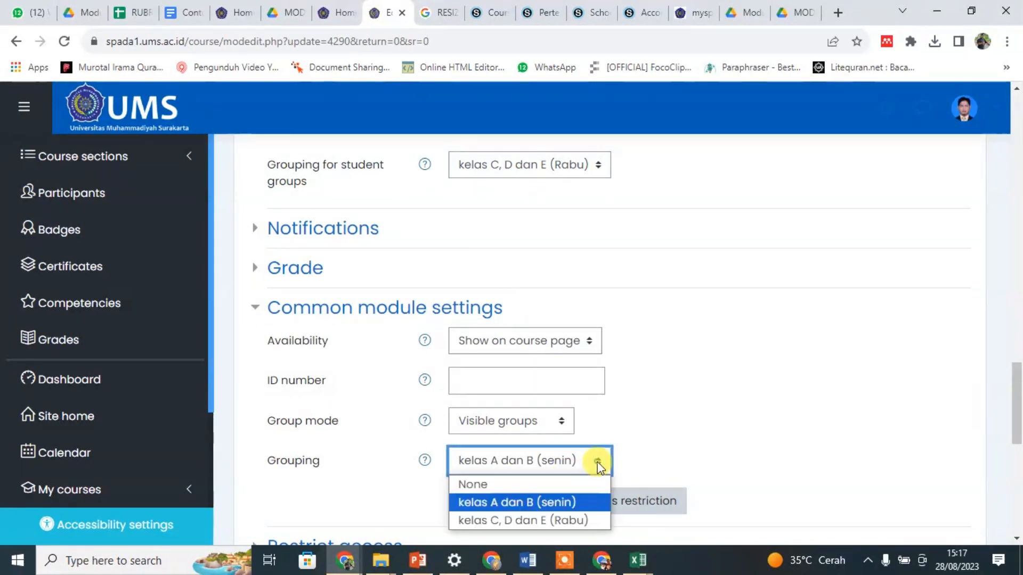
click(522, 516)
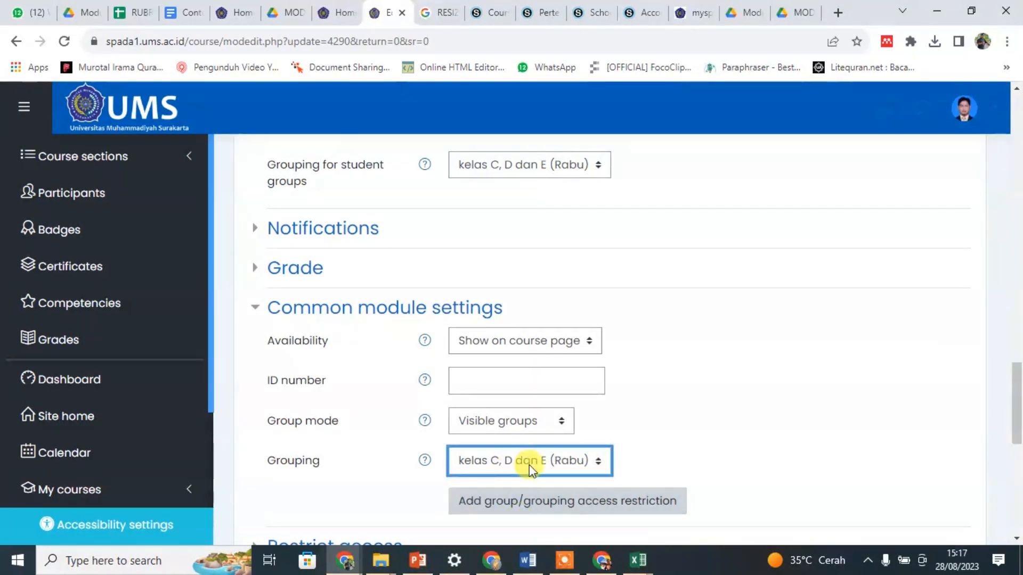
Save Tugas 1 (rabu), return to the course and check the grouping labels of both Tugas 1 assignments in Pertemuan 1.
scroll(538, 464, down, 3)
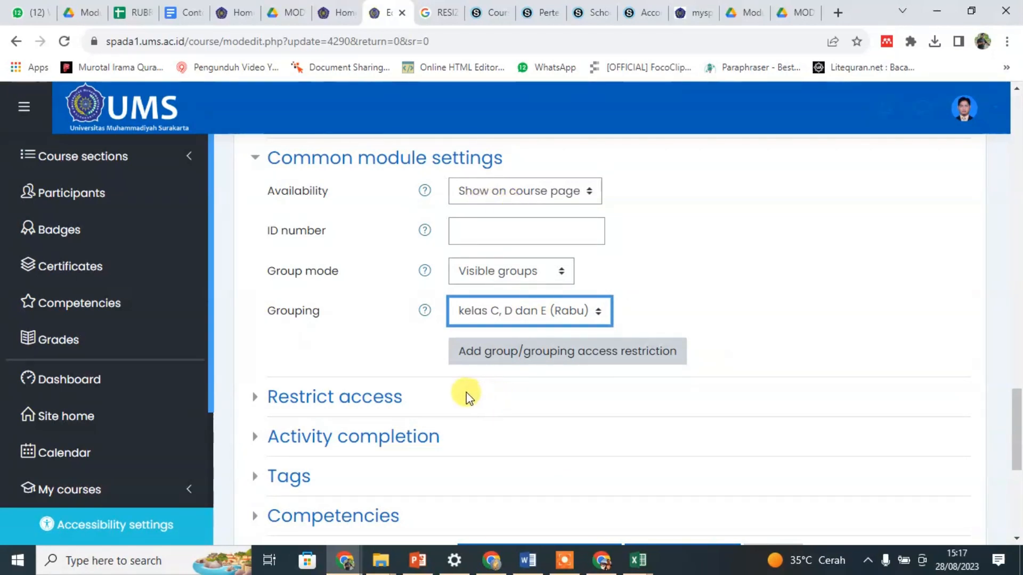
scroll(459, 405, down, 5)
click(520, 273)
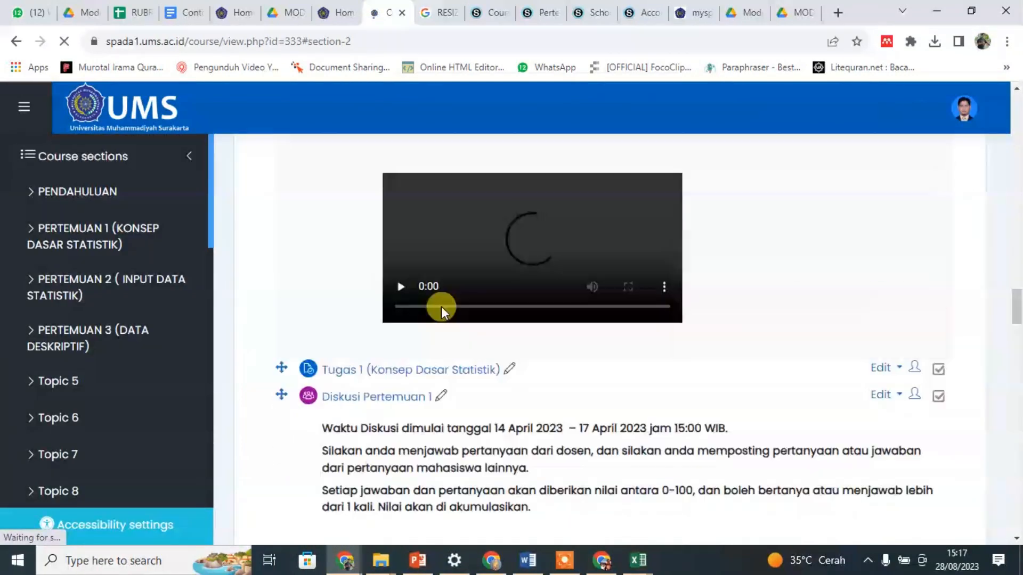
scroll(443, 292, down, 10)
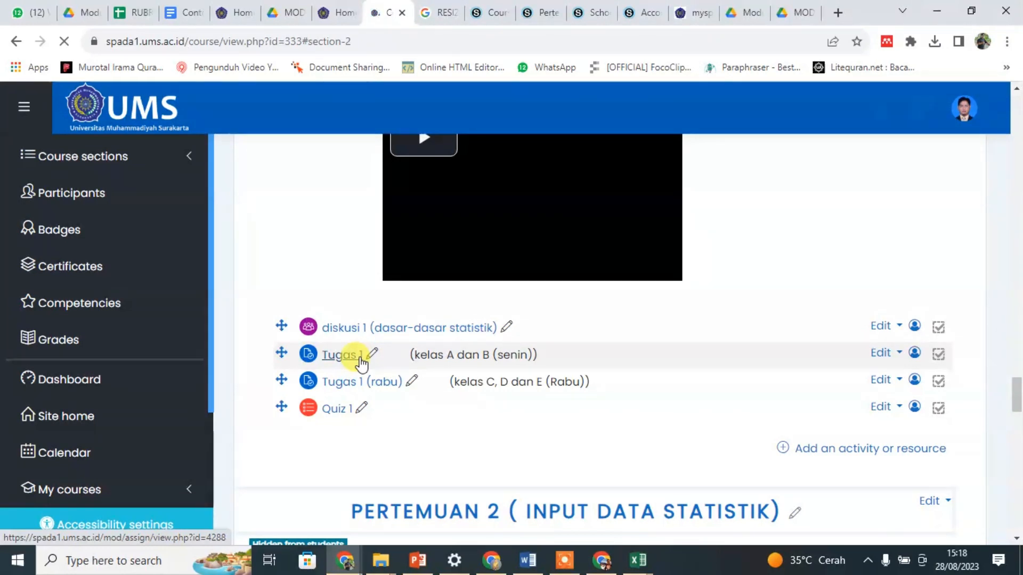
scroll(360, 357, down, 1)
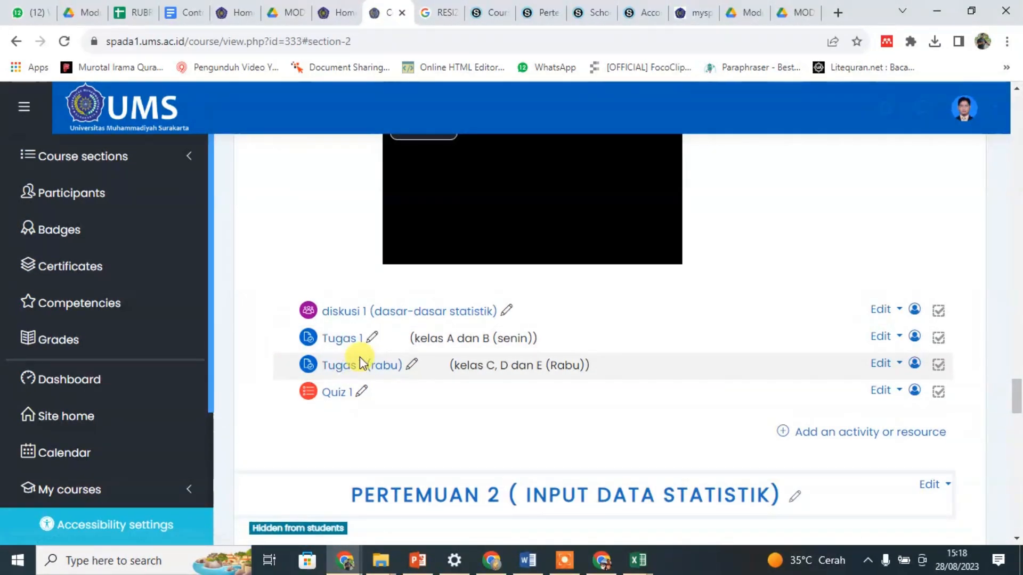